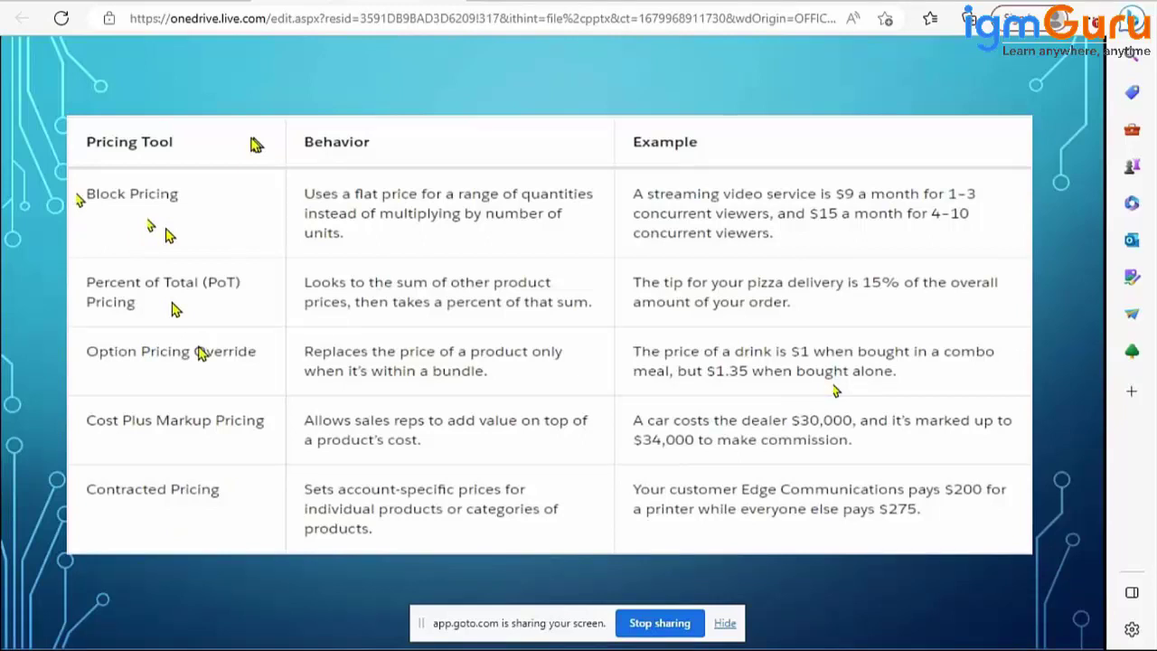
Advance to the slide defining each pricing field, from Original Price through Net Price.
left_click(184, 523)
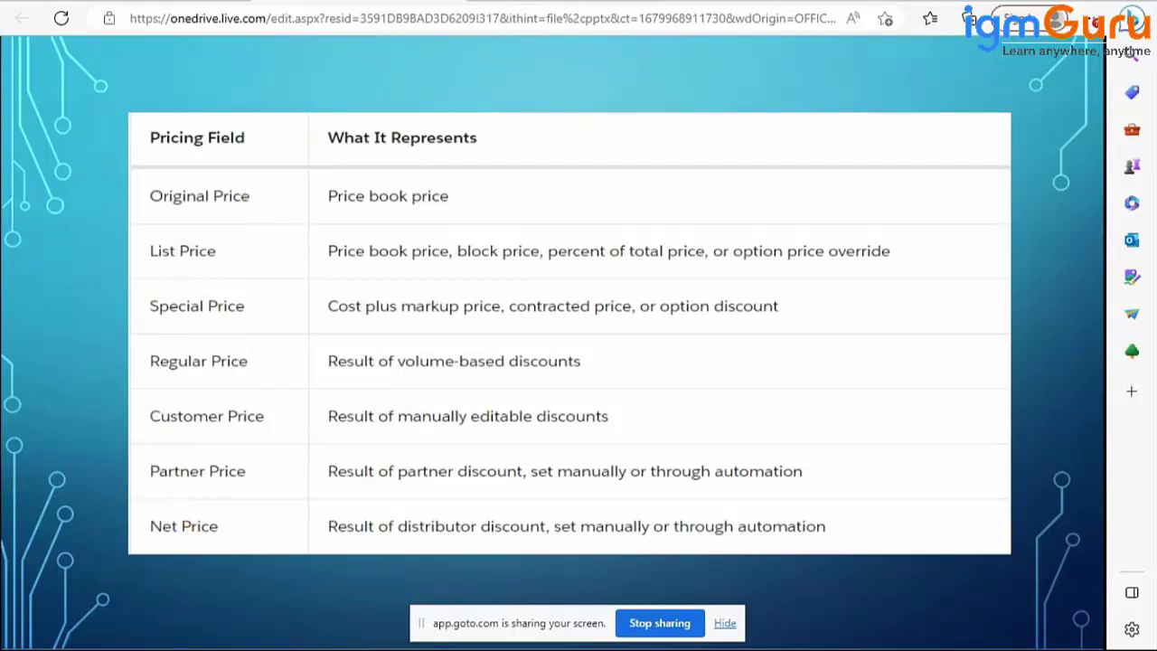
In the Excel workbook, fill row 77 with Laptop, PBE and 1000 in B77:D77.
key("ctrl+Tab")
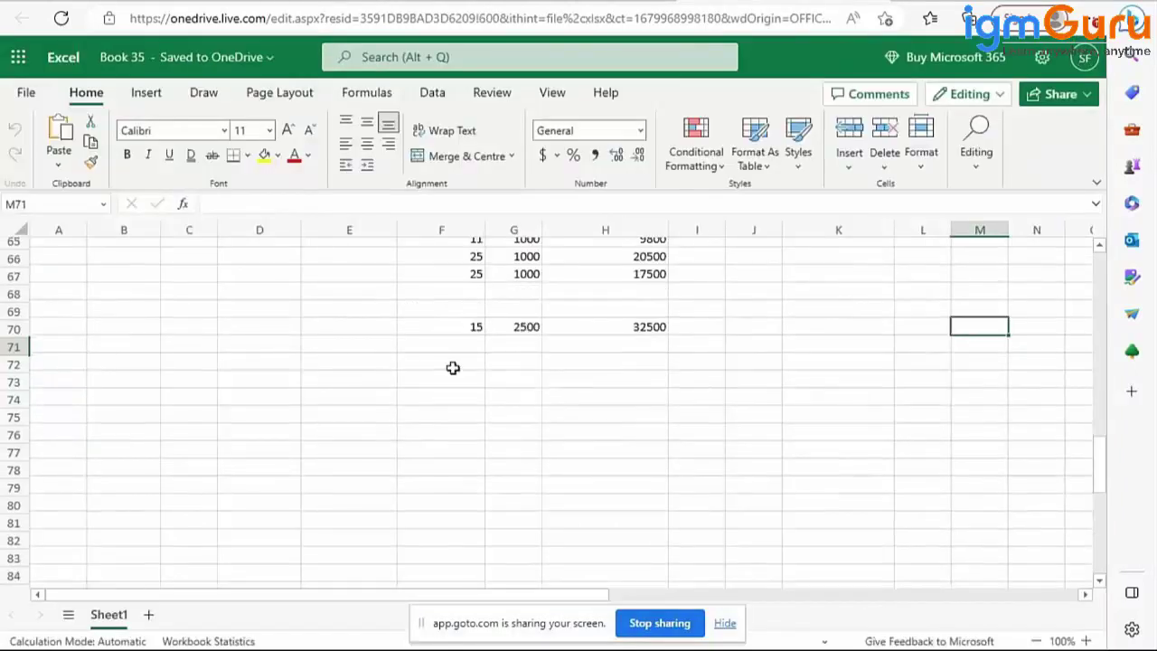
scroll(453, 368, "down", 3)
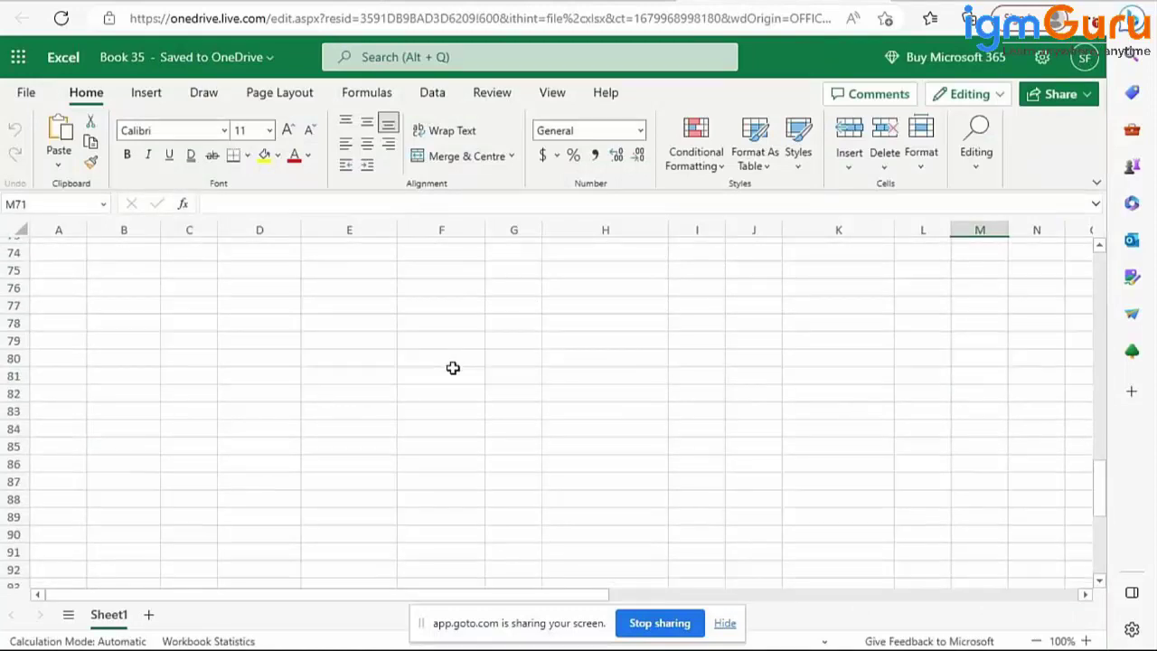
left_click(113, 301)
type("L")
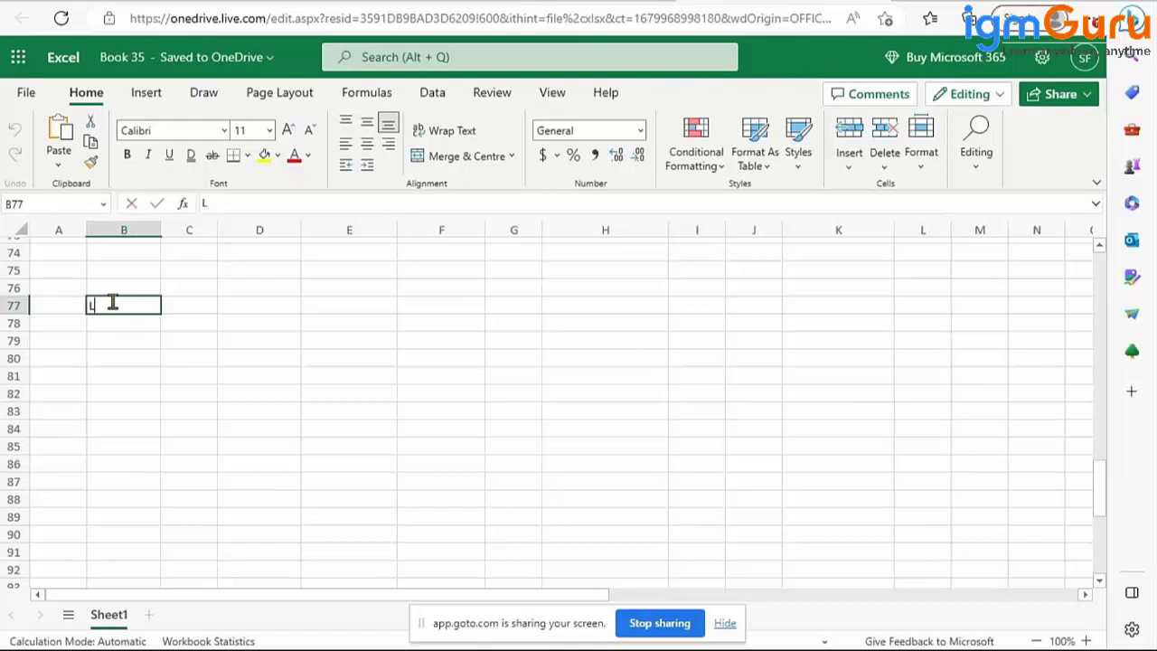
type("aptop")
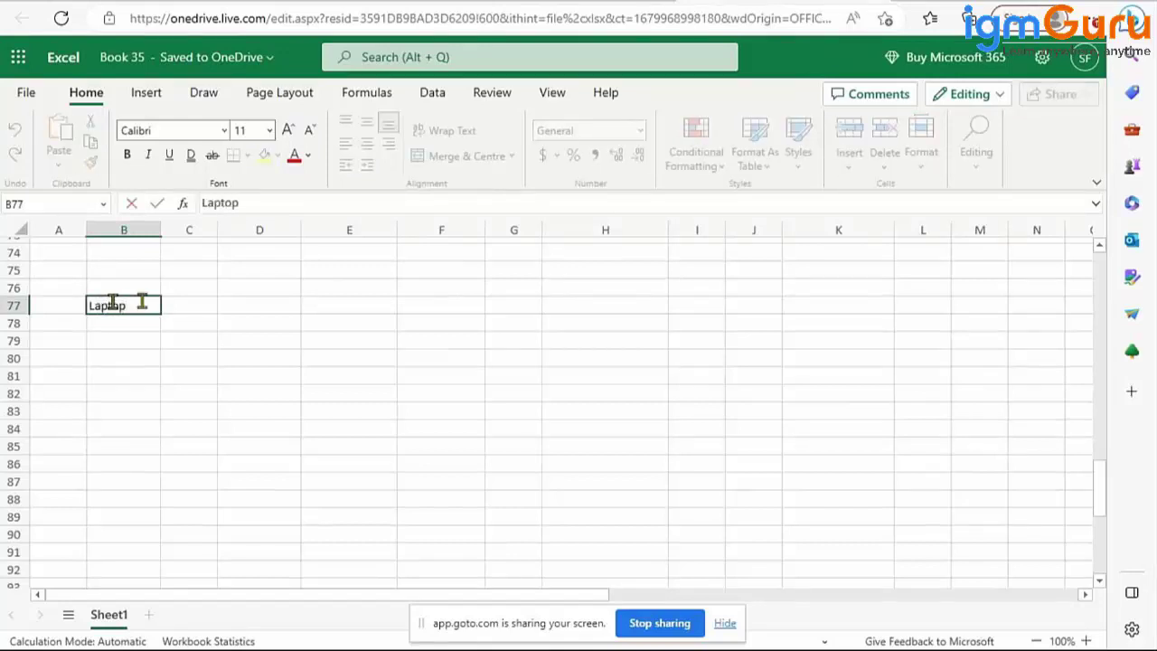
left_click(189, 304)
type("PBE")
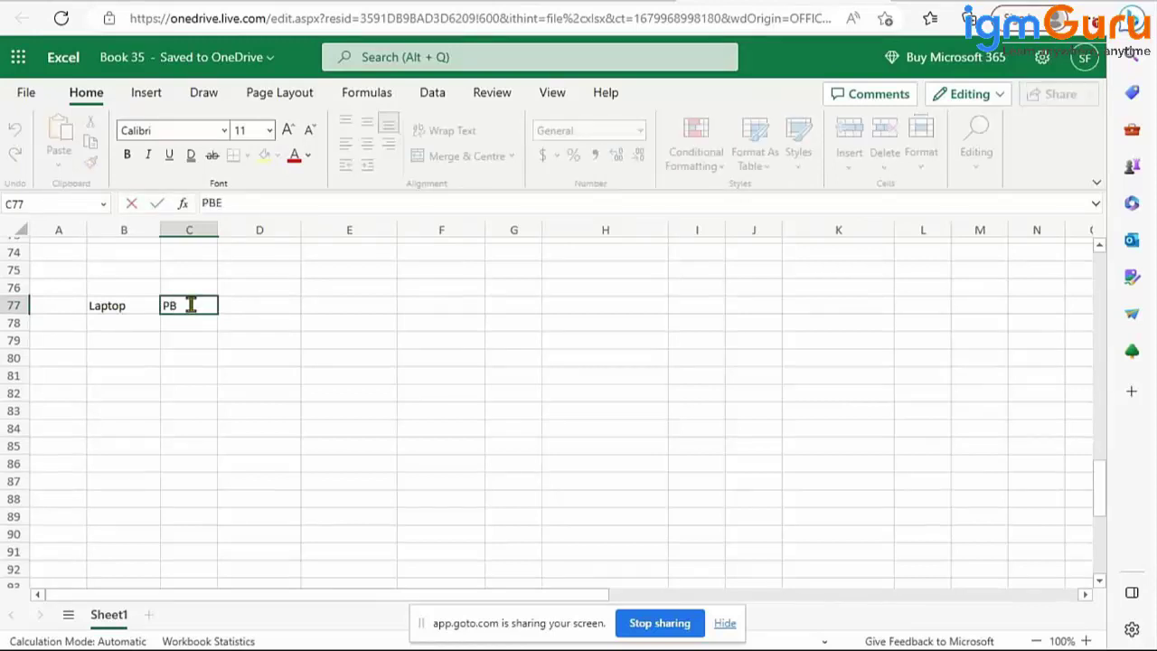
key("Tab")
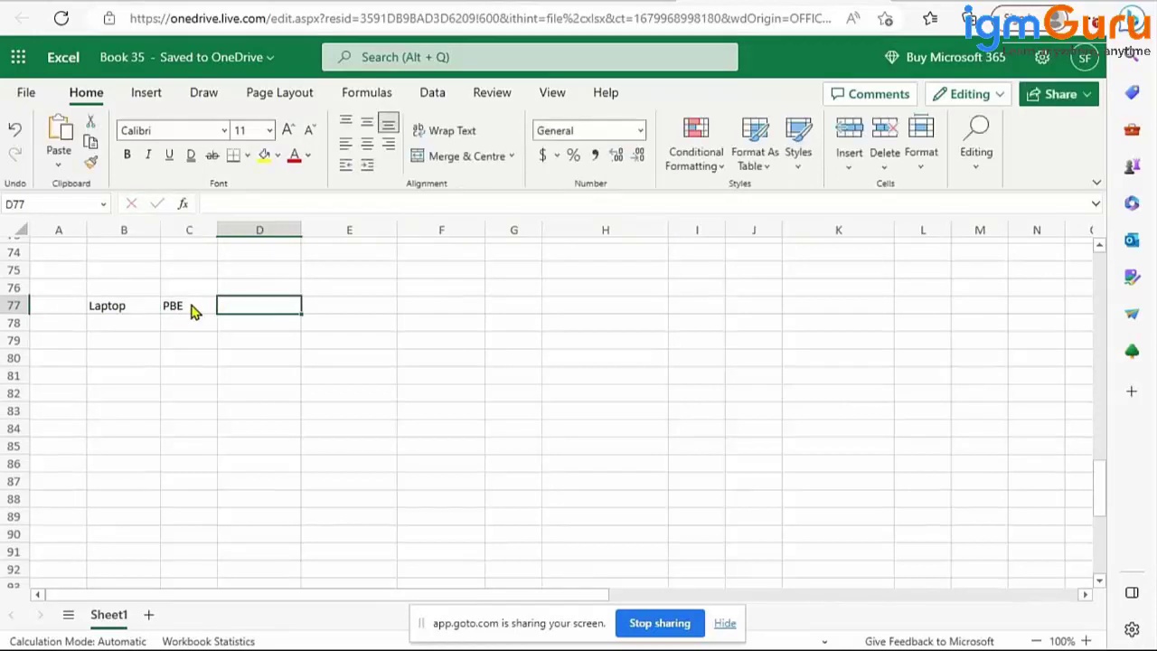
type("1000")
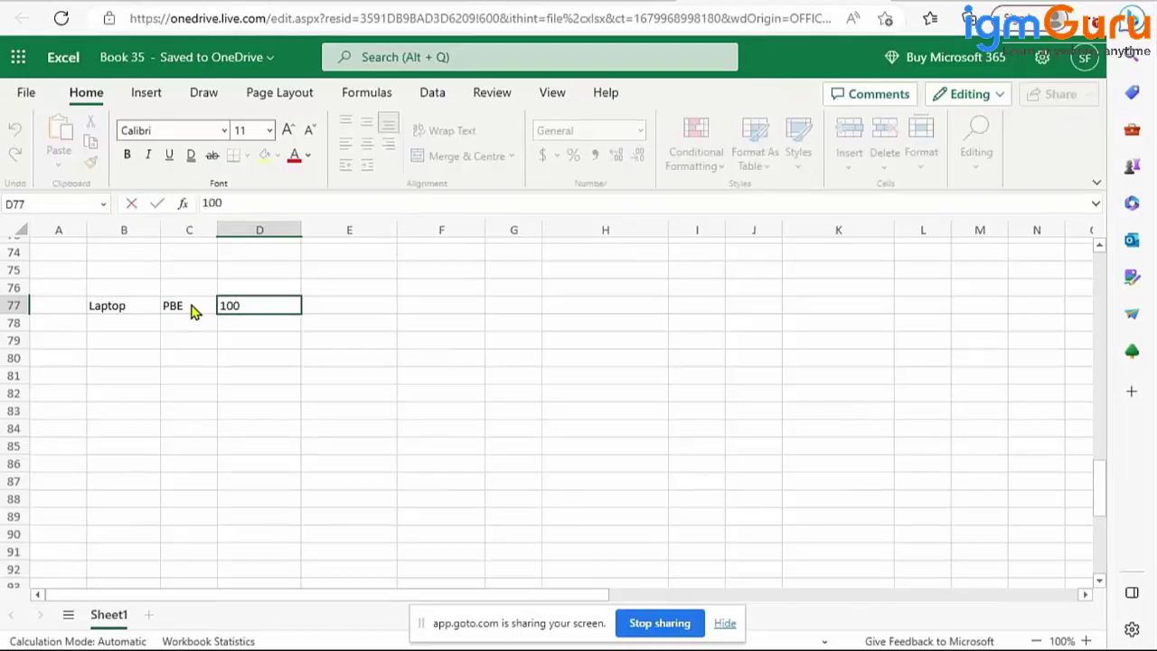
left_click(246, 340)
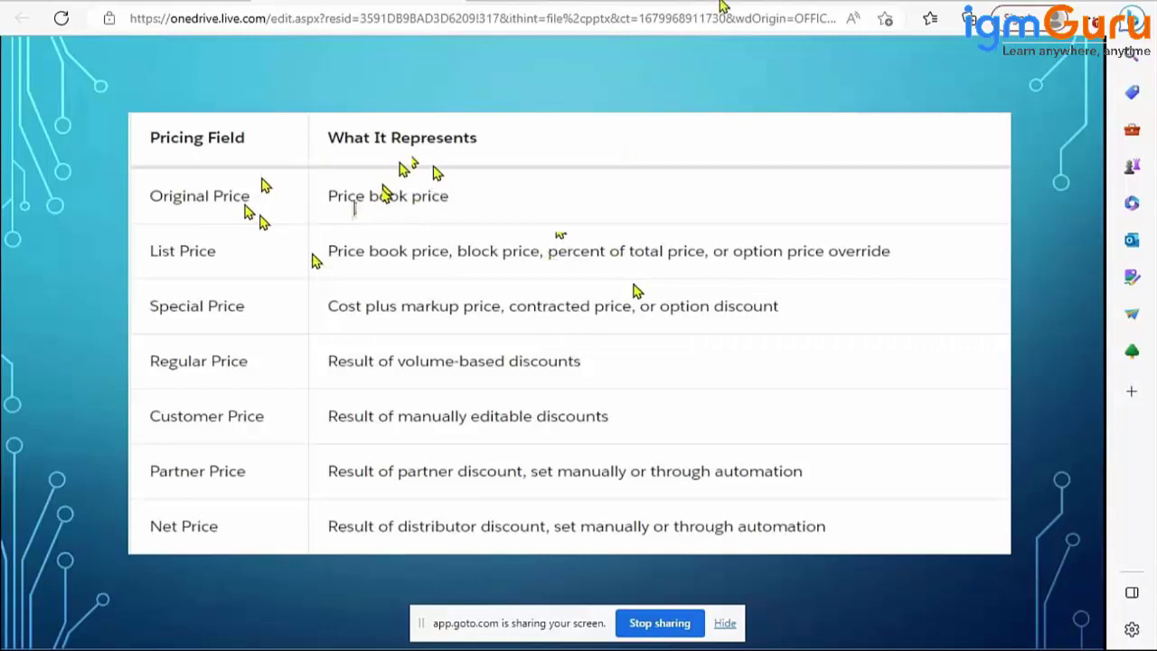
Add 'Orignal Price' with 1000 in D79:E79 and fill the Laptop row B77:D77 yellow.
key("alt+Tab")
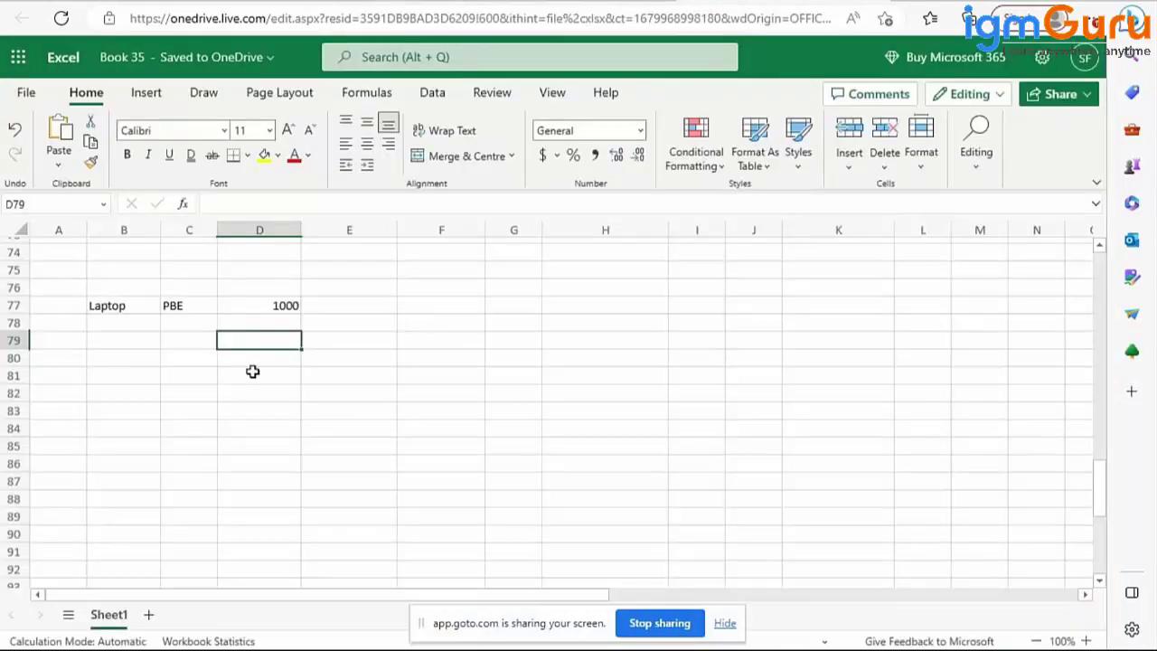
type("Orign")
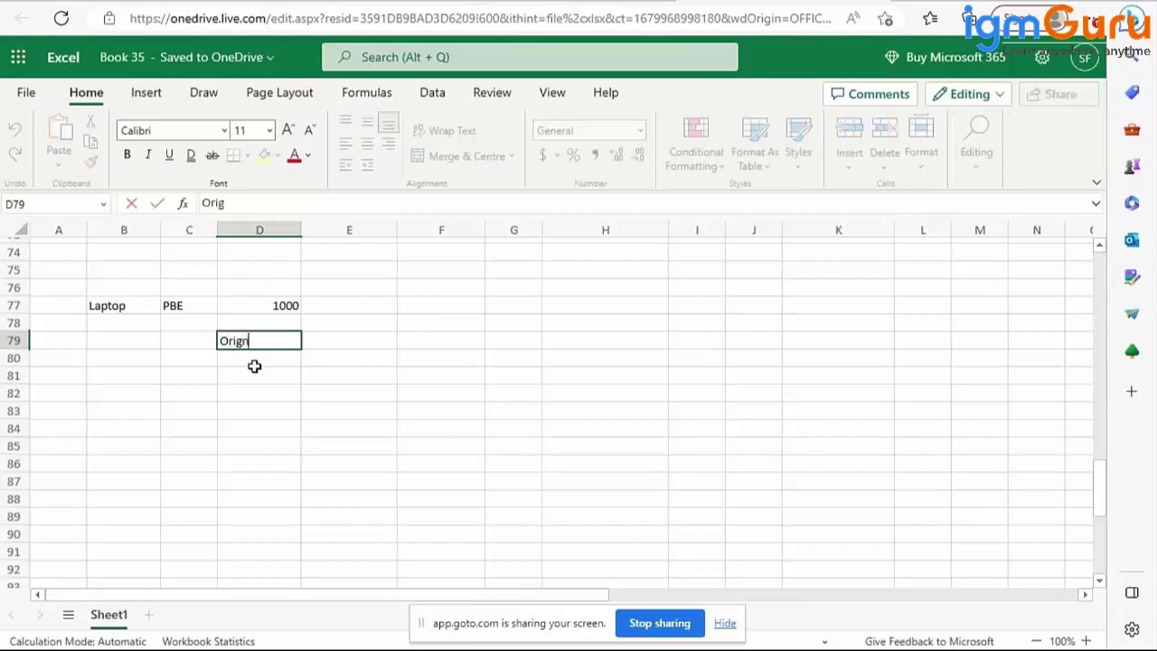
type("al Price")
left_click(285, 307)
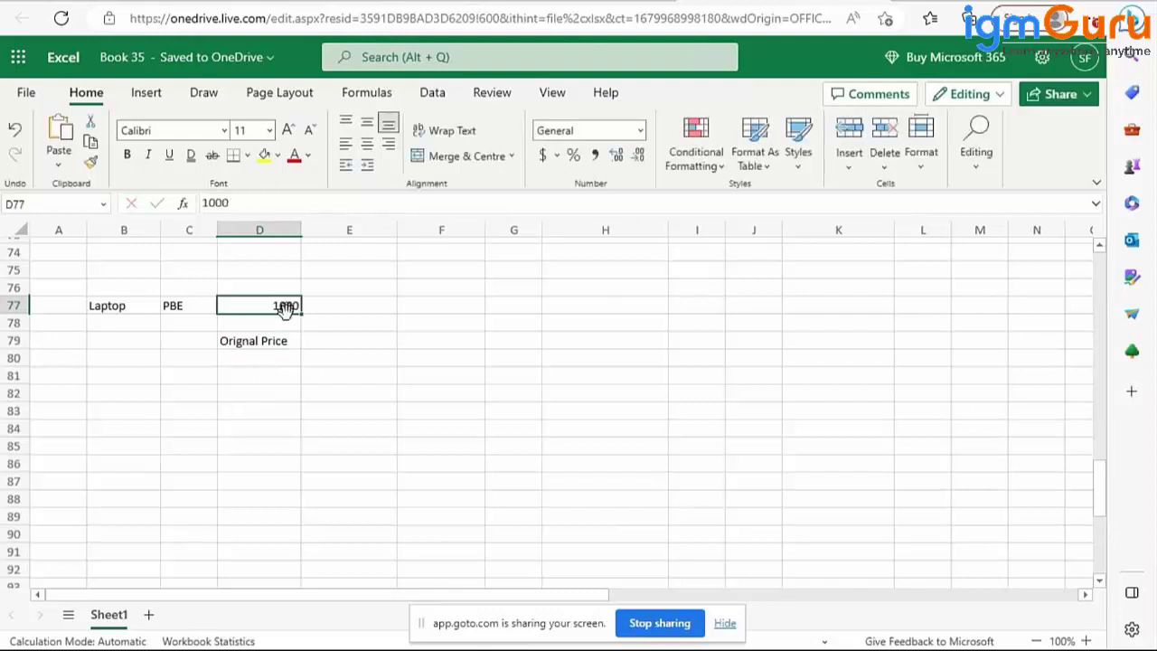
left_click(358, 342)
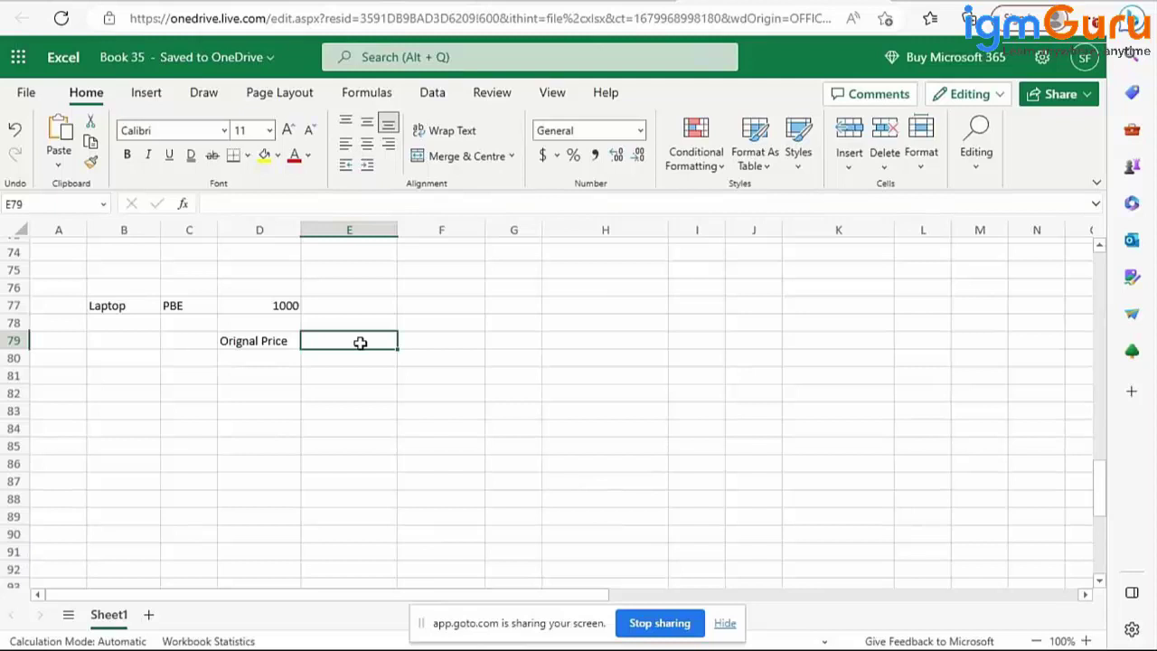
type("1000")
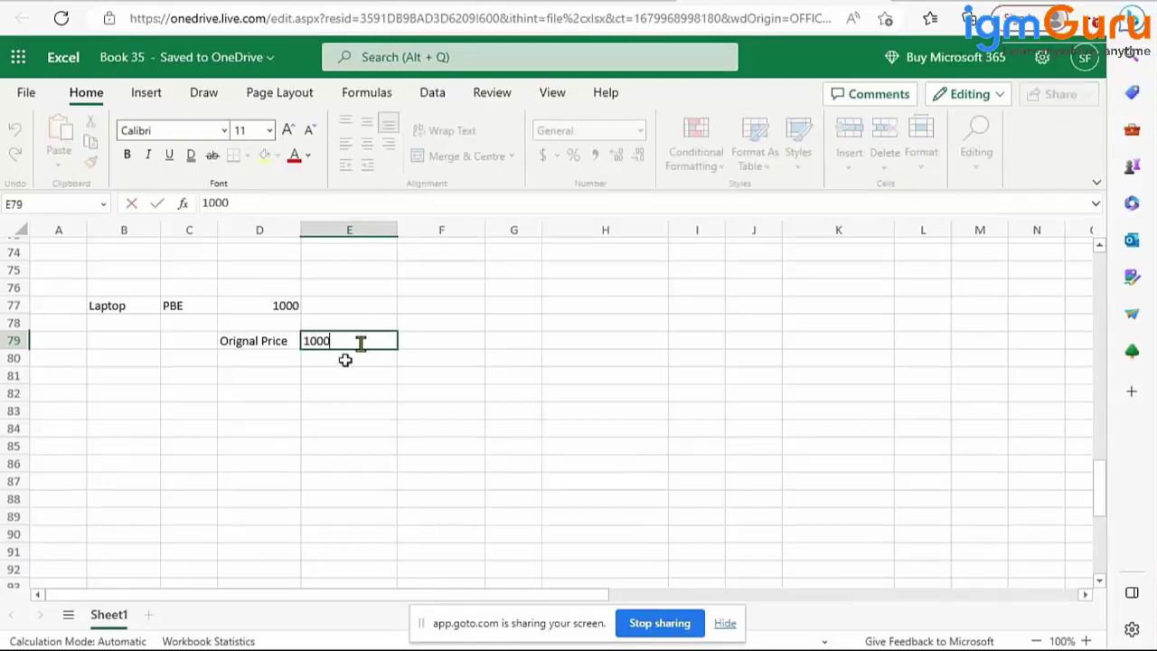
left_click(346, 359)
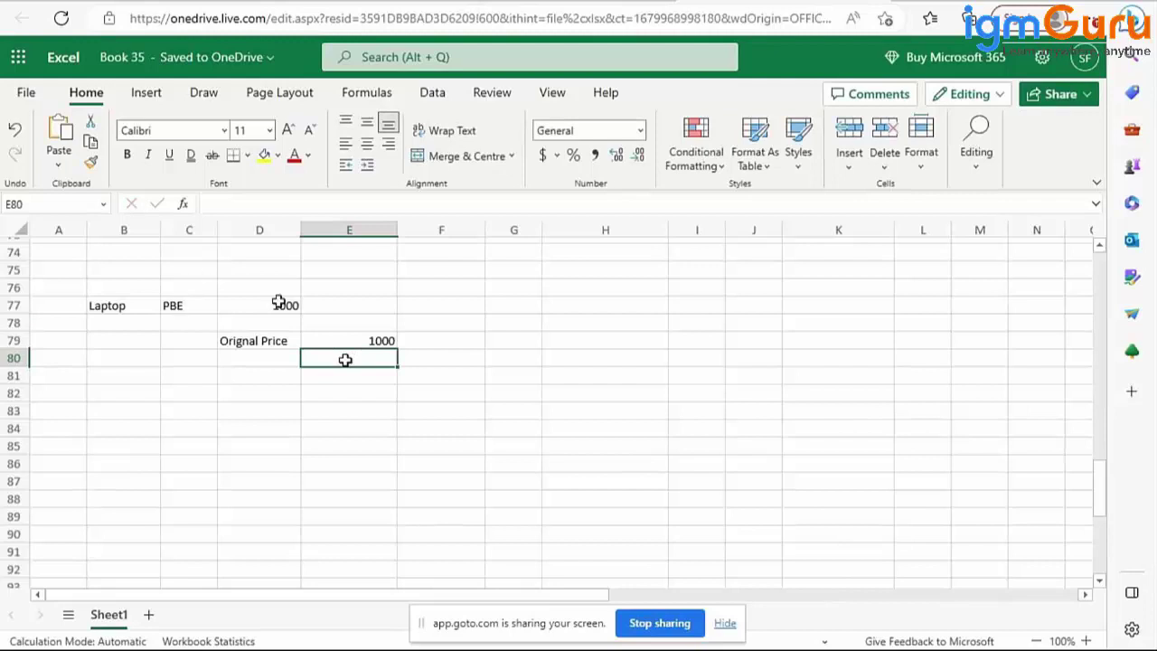
left_click_drag(135, 305, 246, 302)
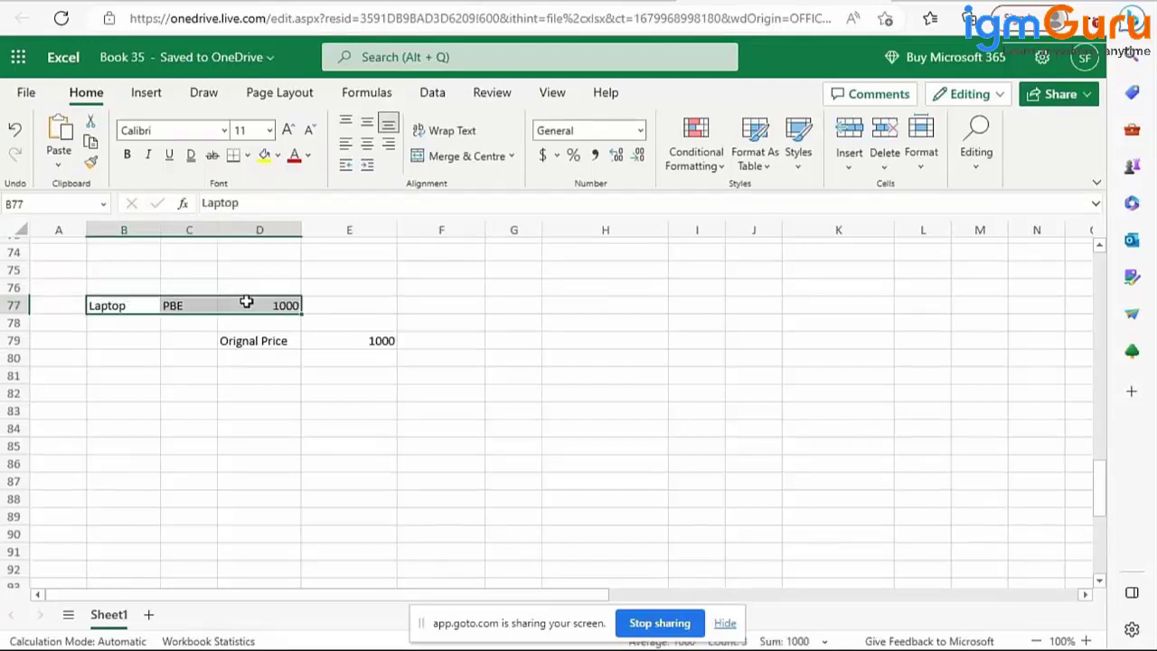
left_click(264, 154)
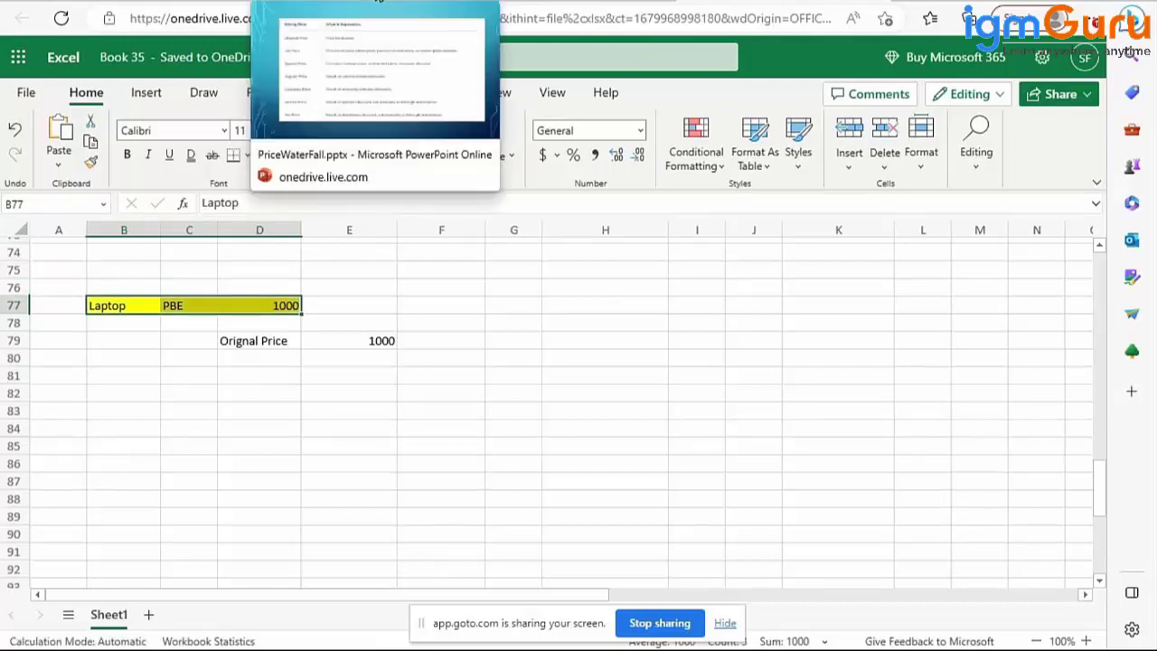
Review the pricing-field slide, then bring up the Salesforce CPQ Products list.
left_click(375, 2)
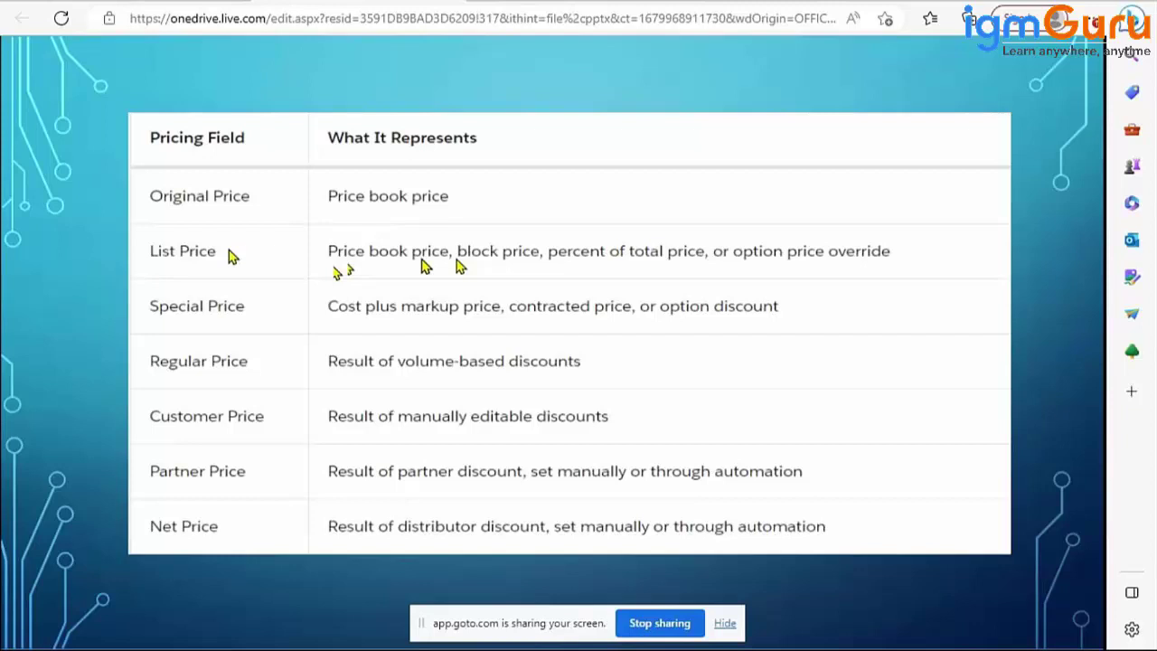
key("alt+Tab")
left_click(967, 102)
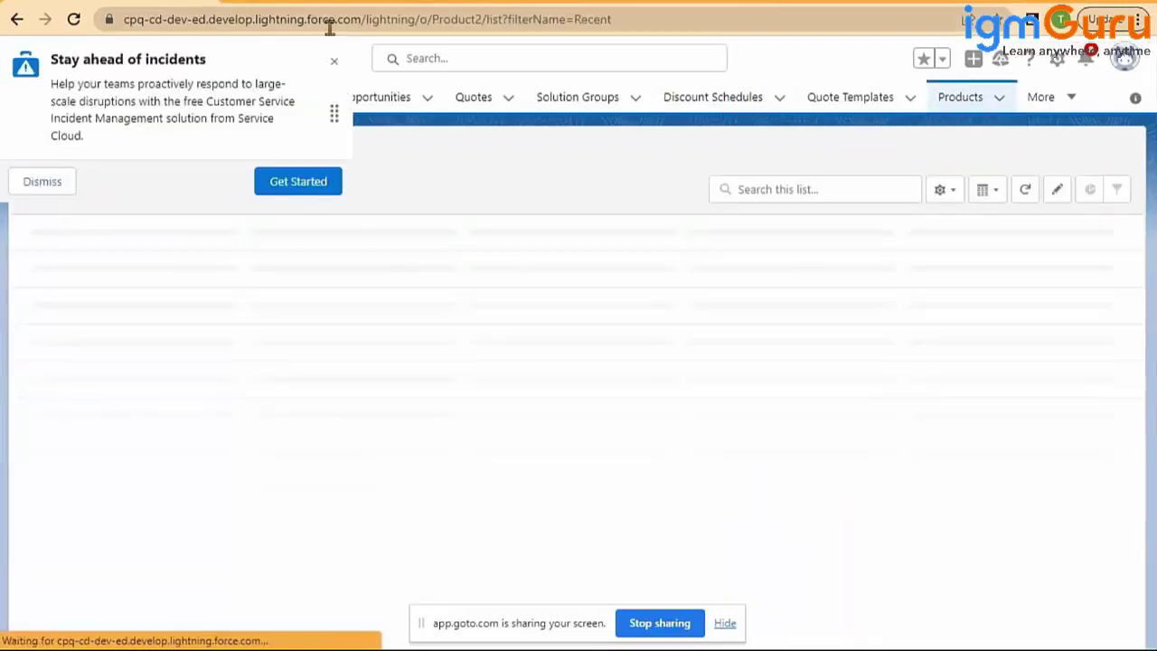
Dismiss the popup, view the MotherBoard record's Pricing section, then return to the Excel sheet.
left_click(334, 60)
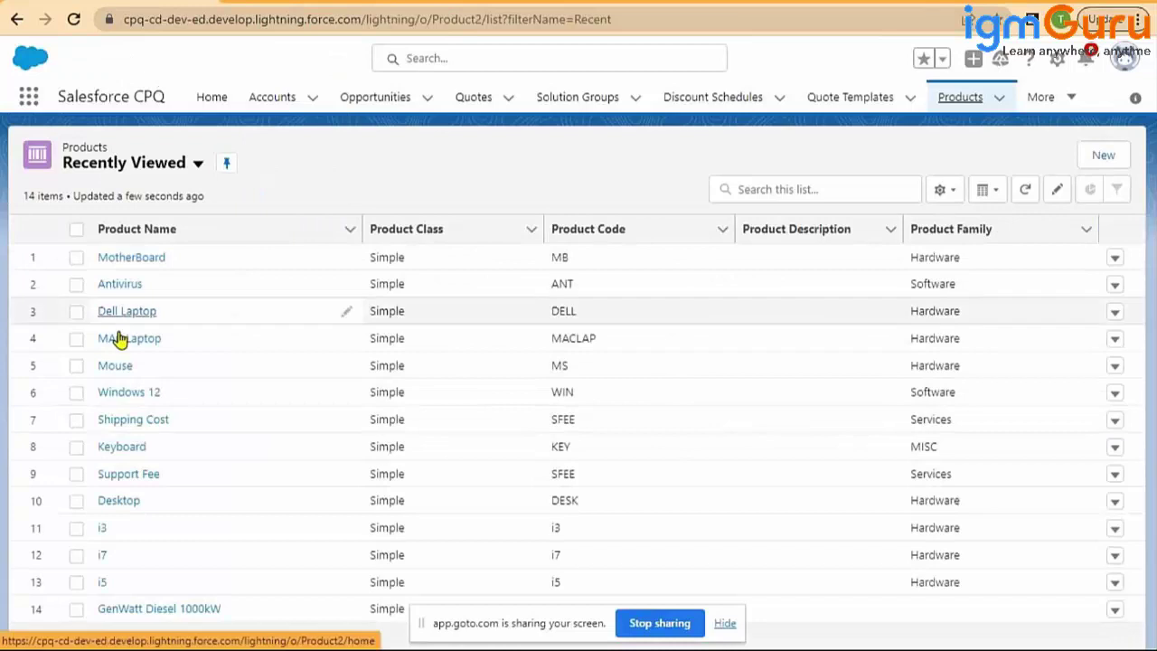
left_click(143, 261)
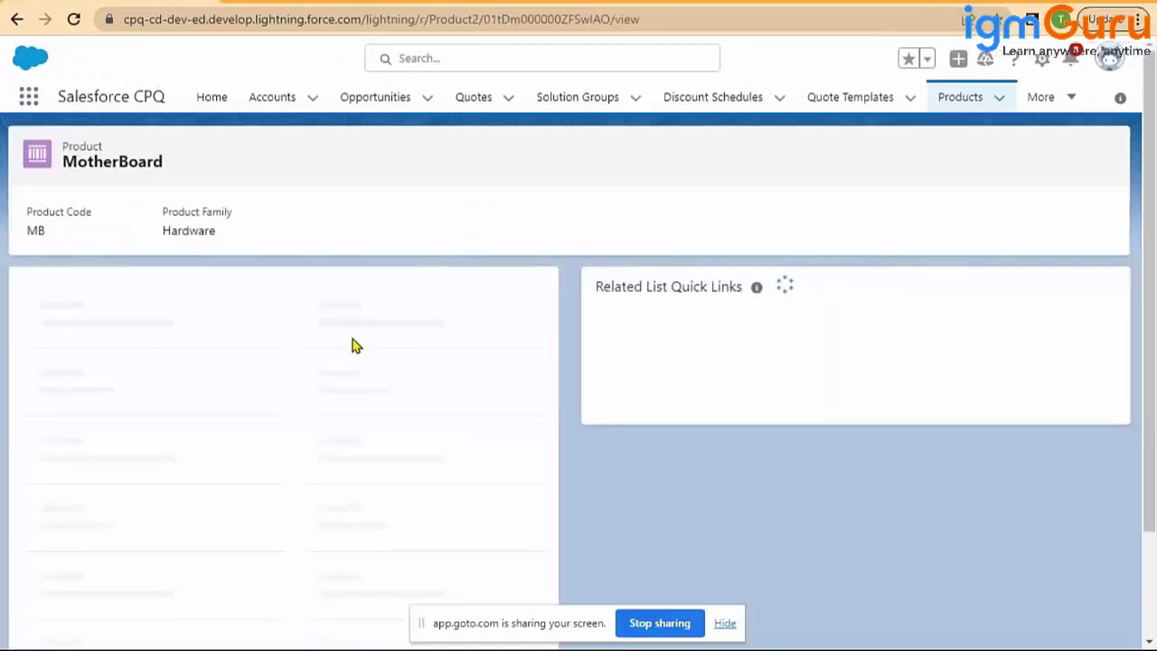
scroll(353, 344, "down", 3)
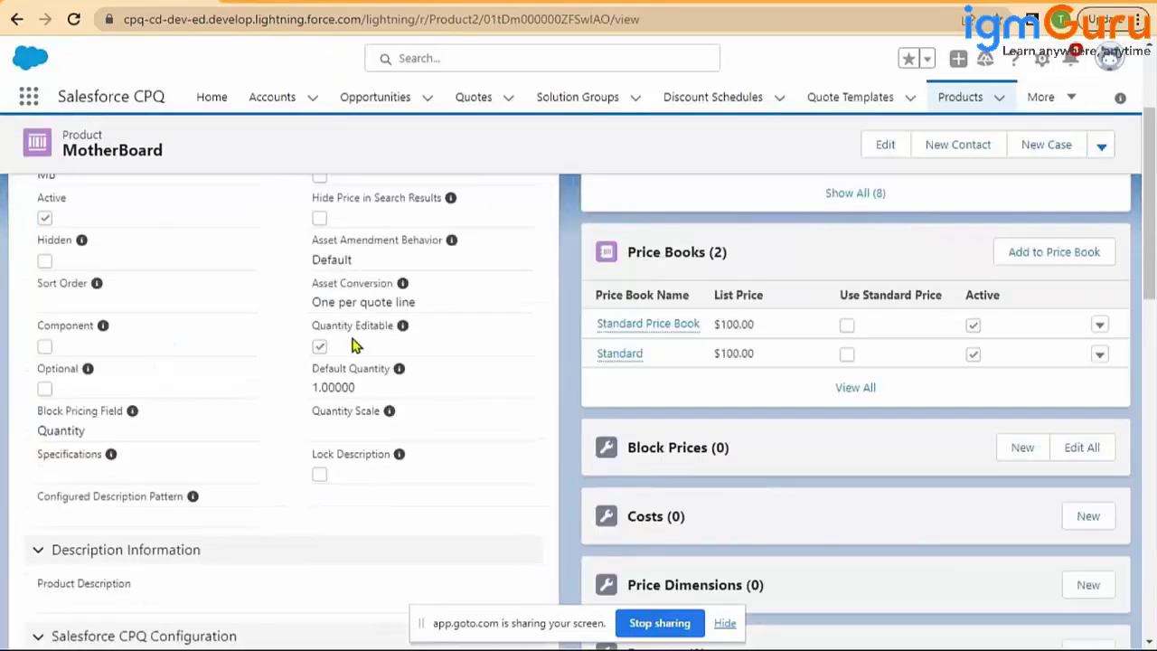
scroll(353, 345, "down", 1)
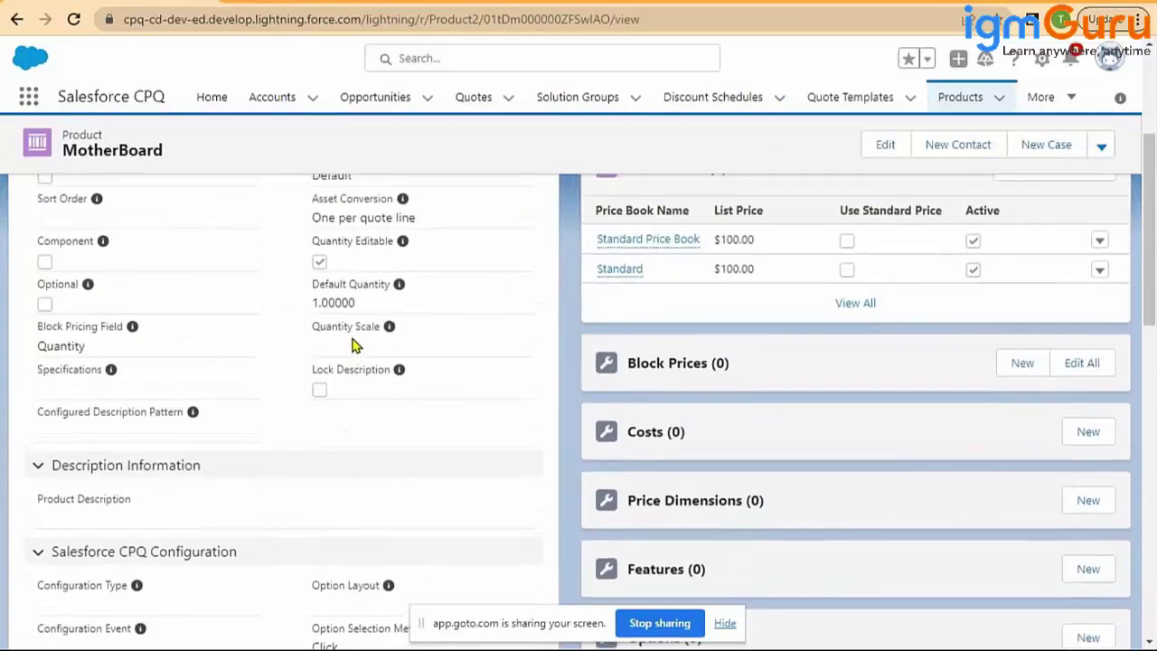
scroll(355, 336, "down", 4)
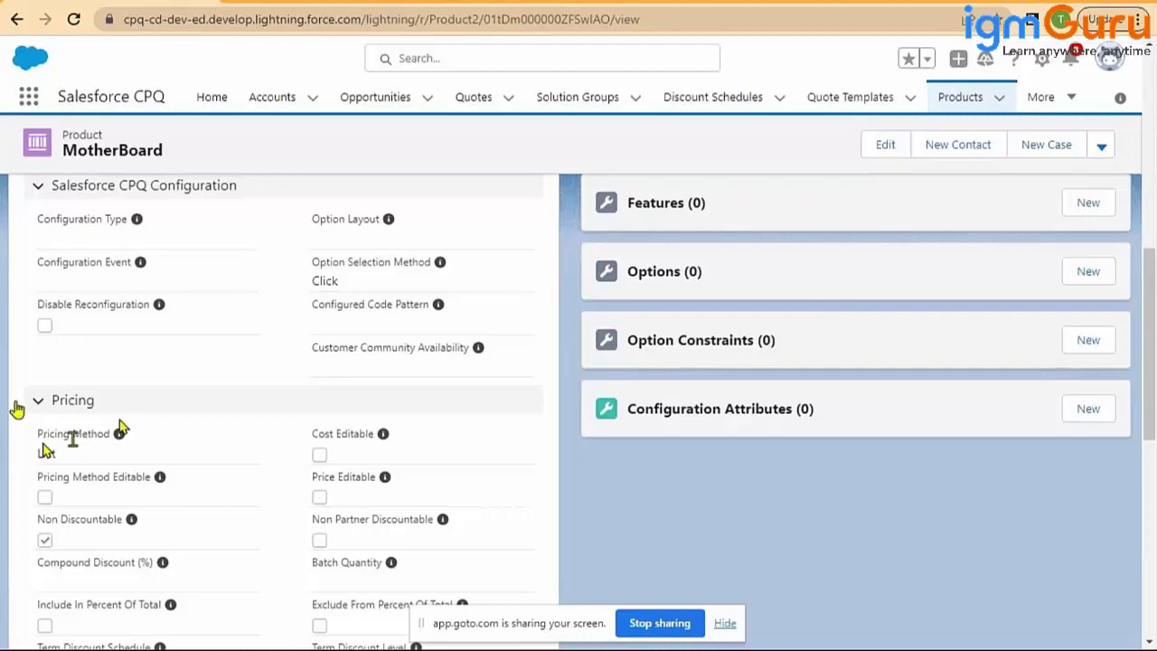
key("alt+Tab")
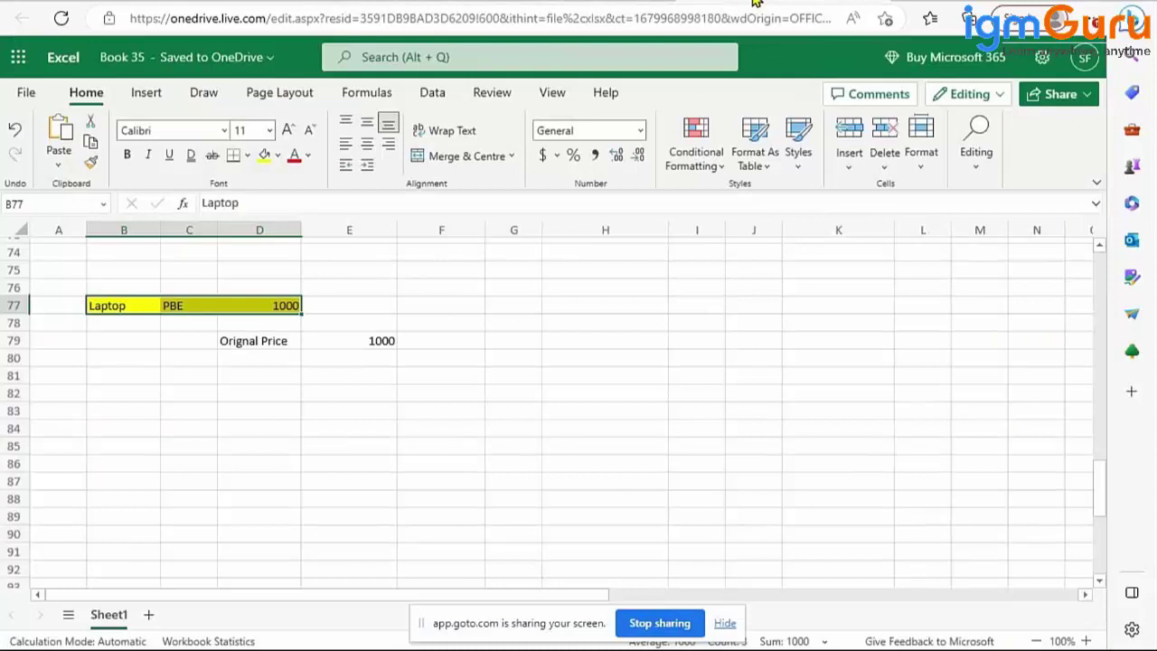
Enter Block, 1, 10 and 900 across cells F75 to I75.
left_click(456, 271)
type("Block")
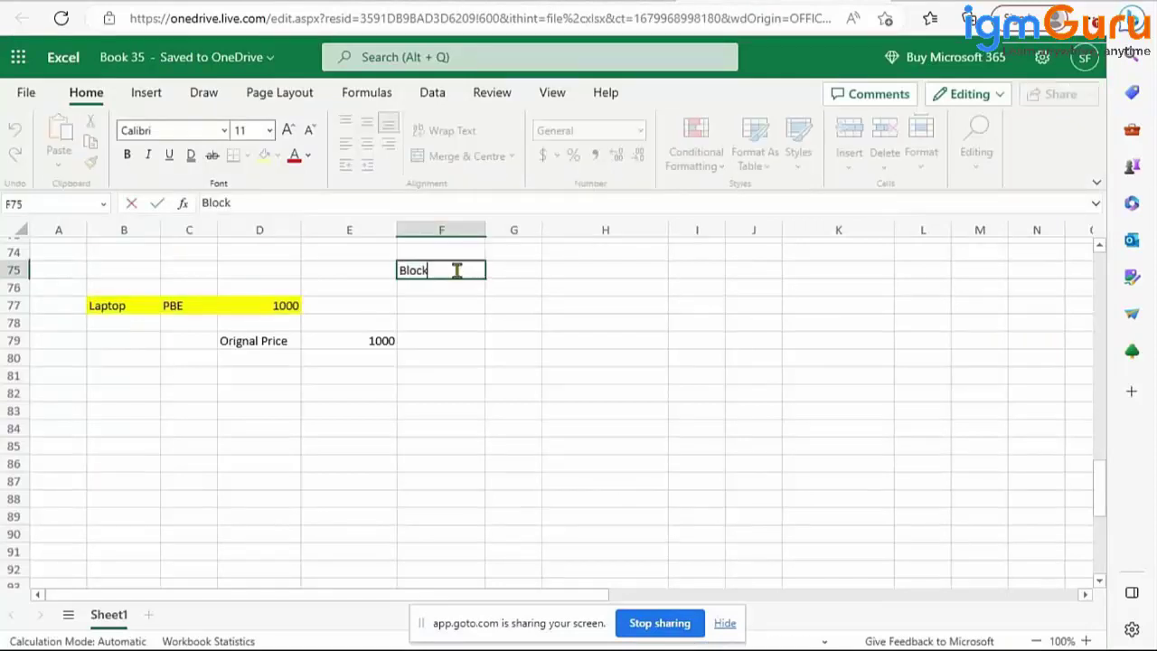
key("Tab")
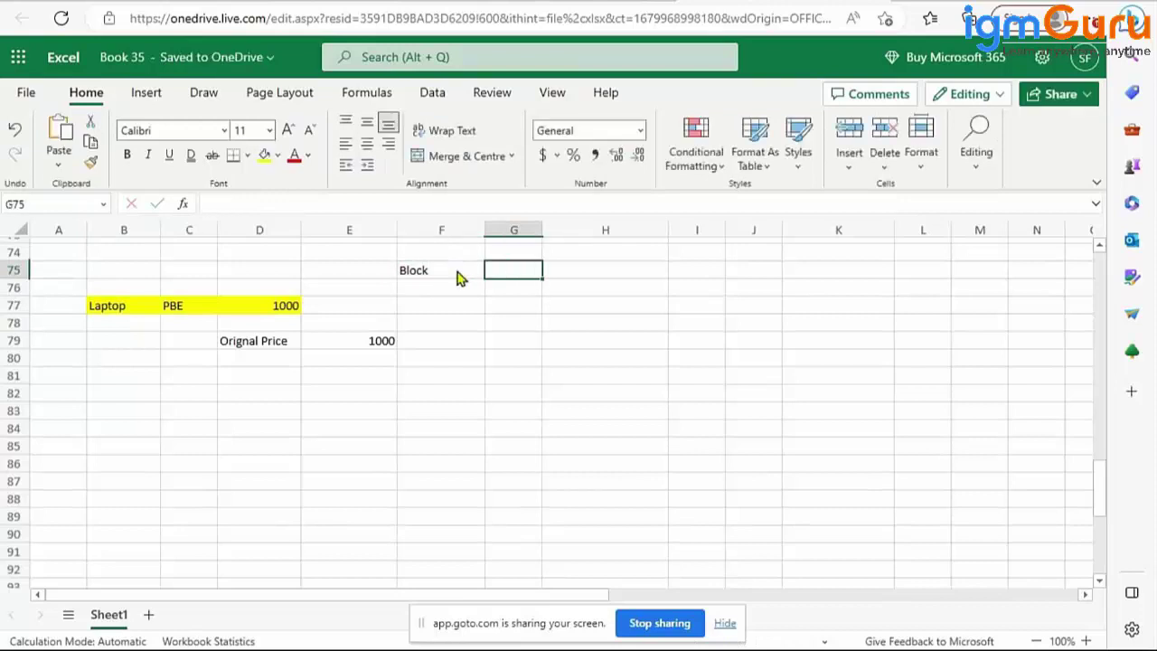
type("1")
key("Tab")
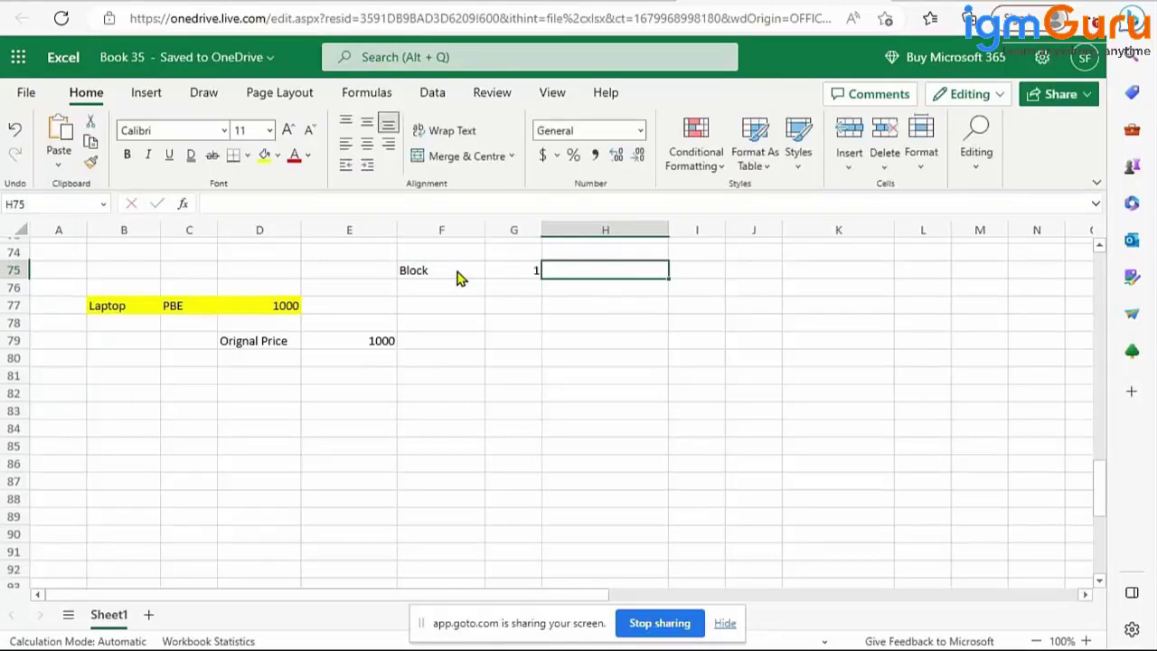
type("10")
key("Tab")
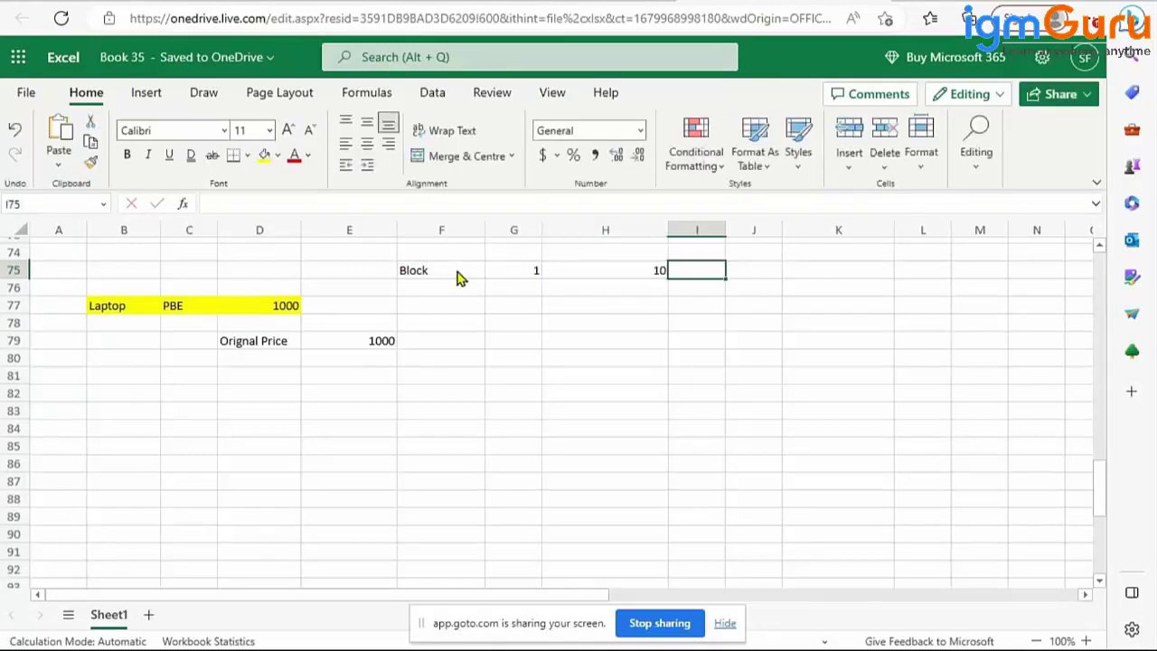
type("900")
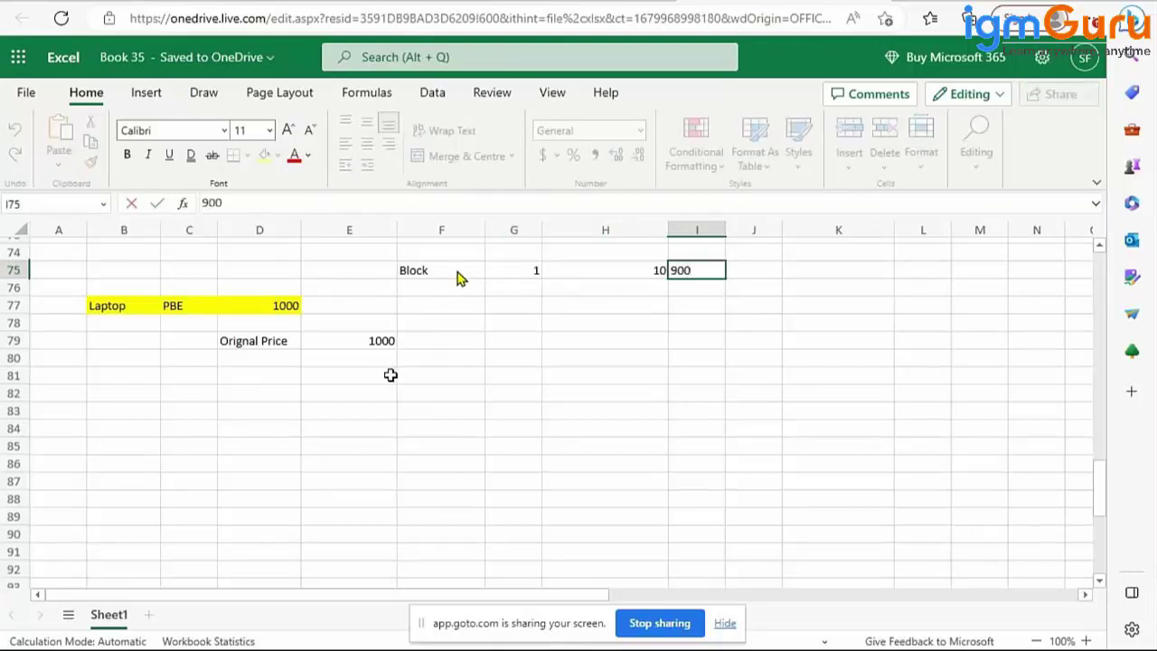
Add a List Price step of 900 beneath the 1000 Original Price.
left_click(339, 359)
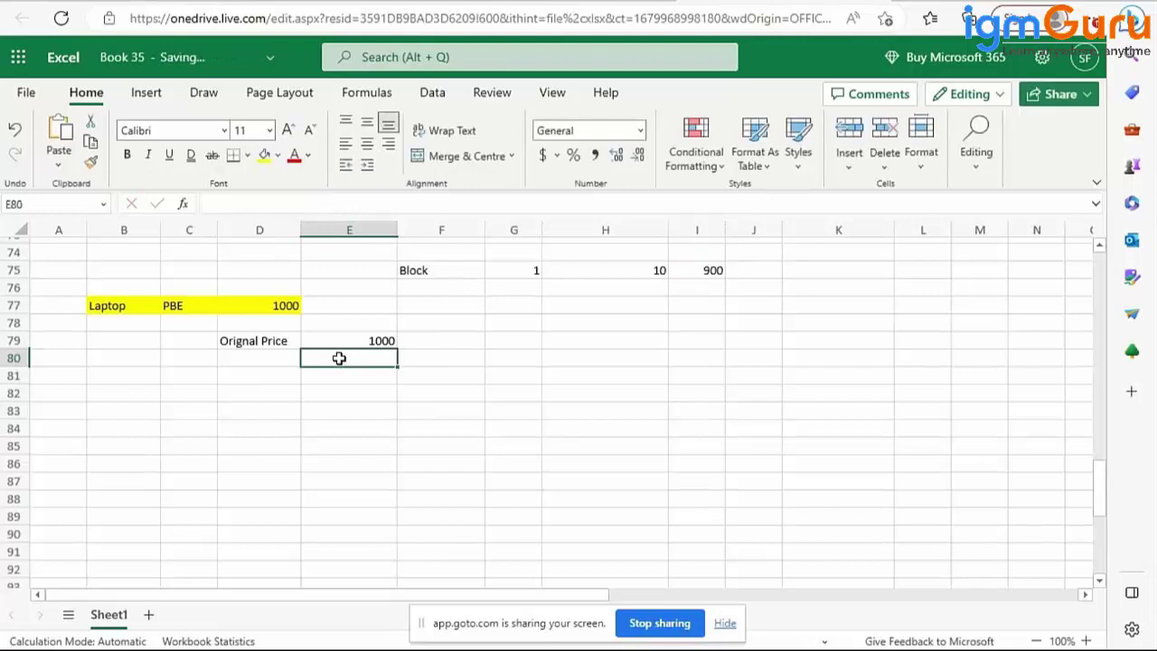
type("List Price")
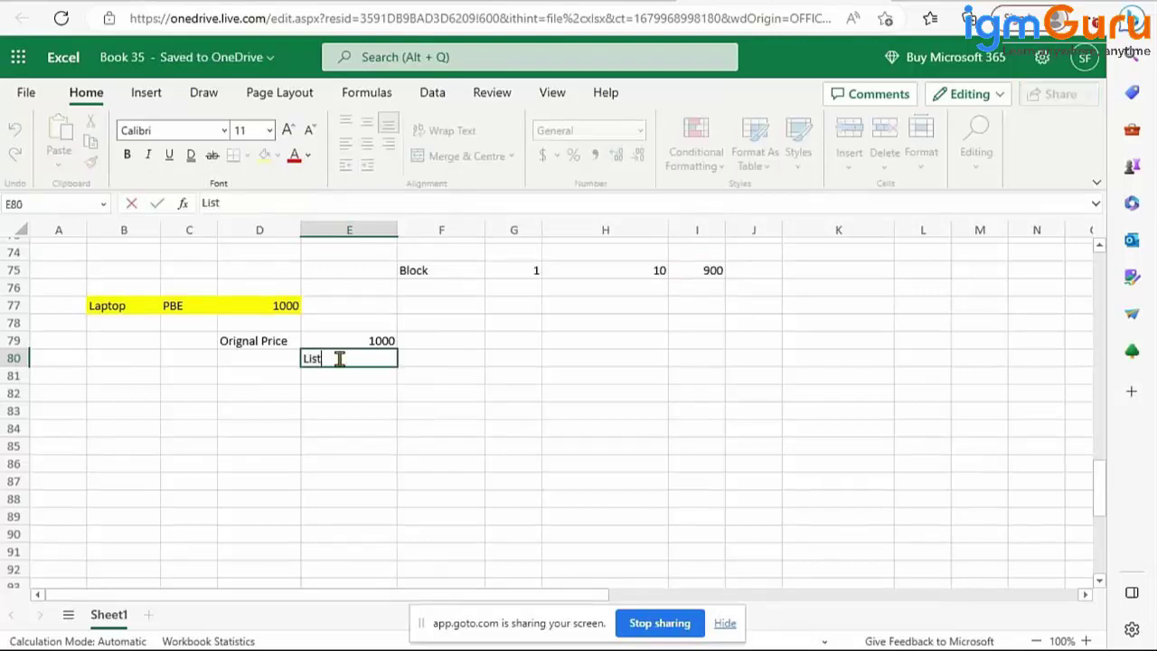
left_click(431, 359)
type("900")
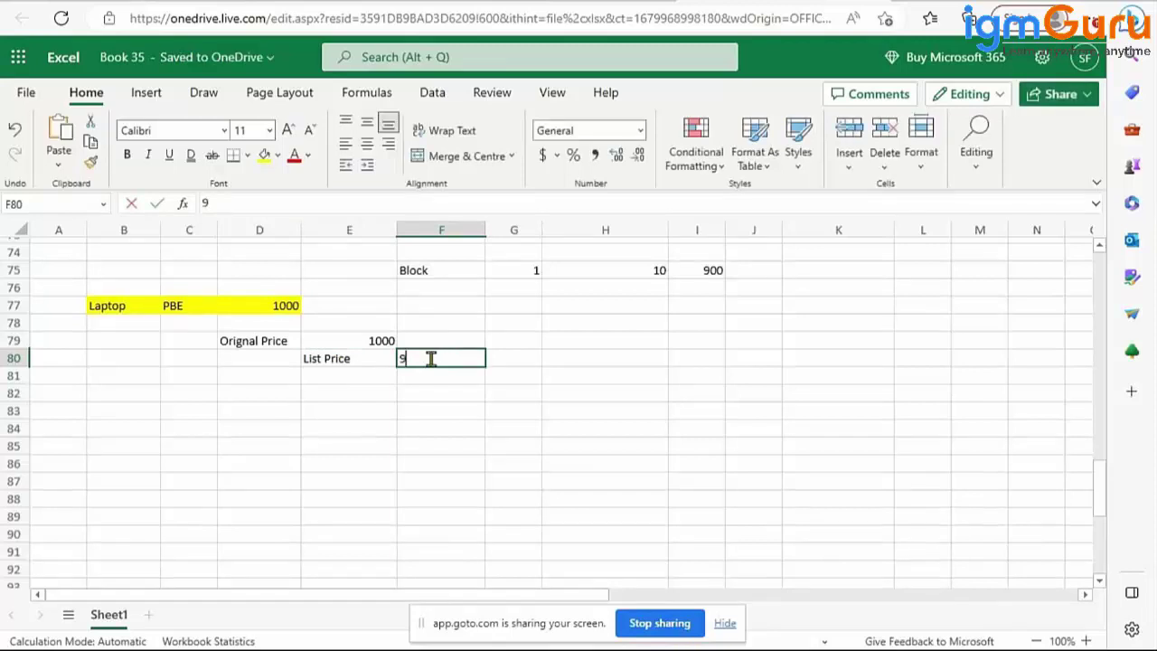
left_click(478, 397)
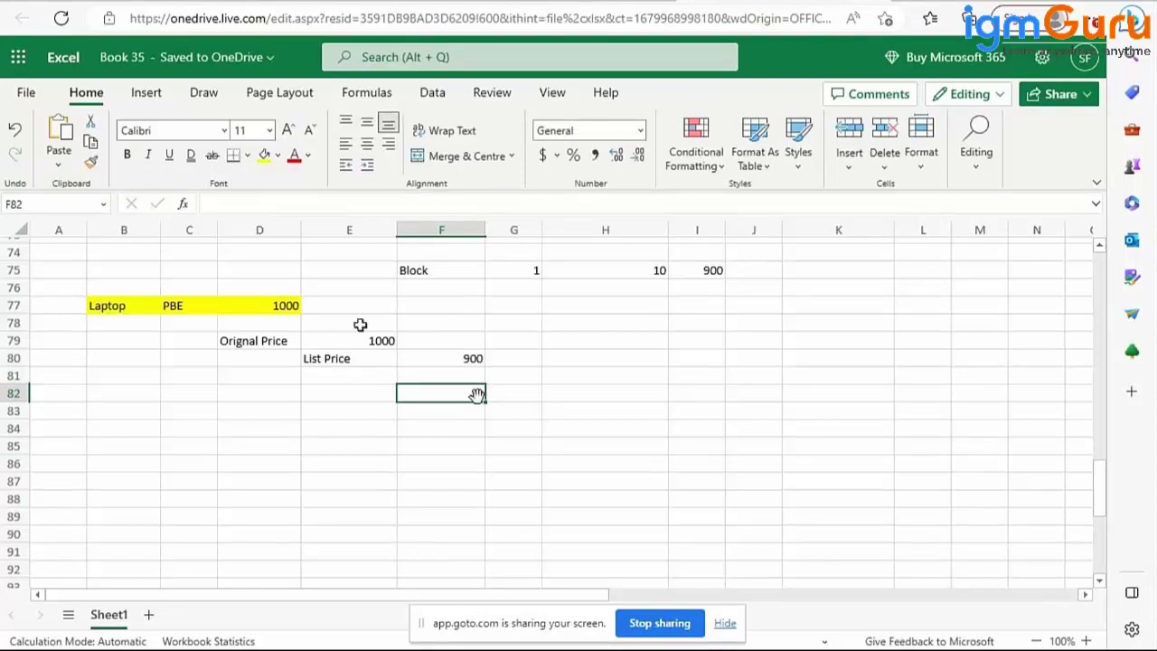
Shade the Orignal Price label in D79 light blue.
left_click(271, 341)
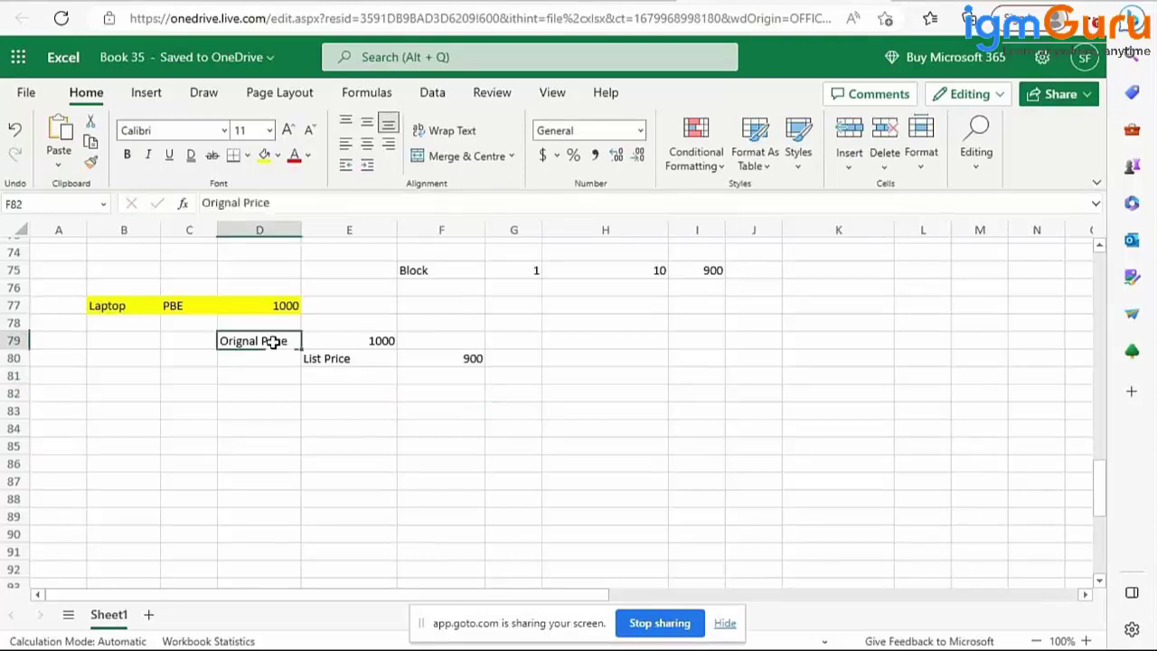
left_click(278, 155)
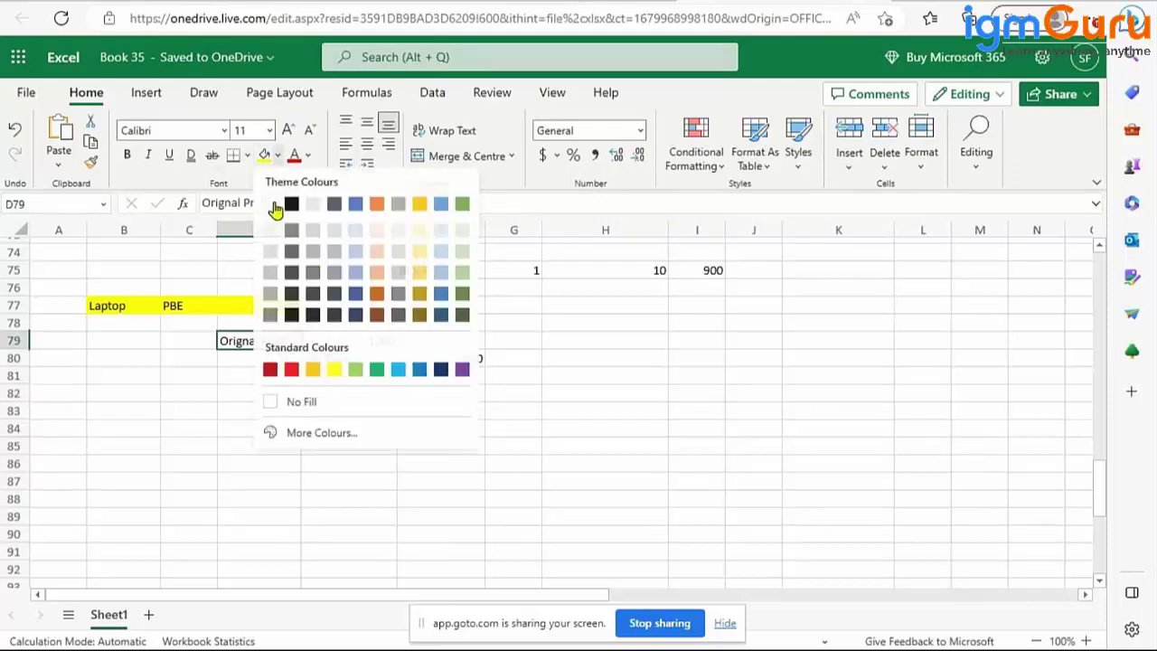
left_click(398, 373)
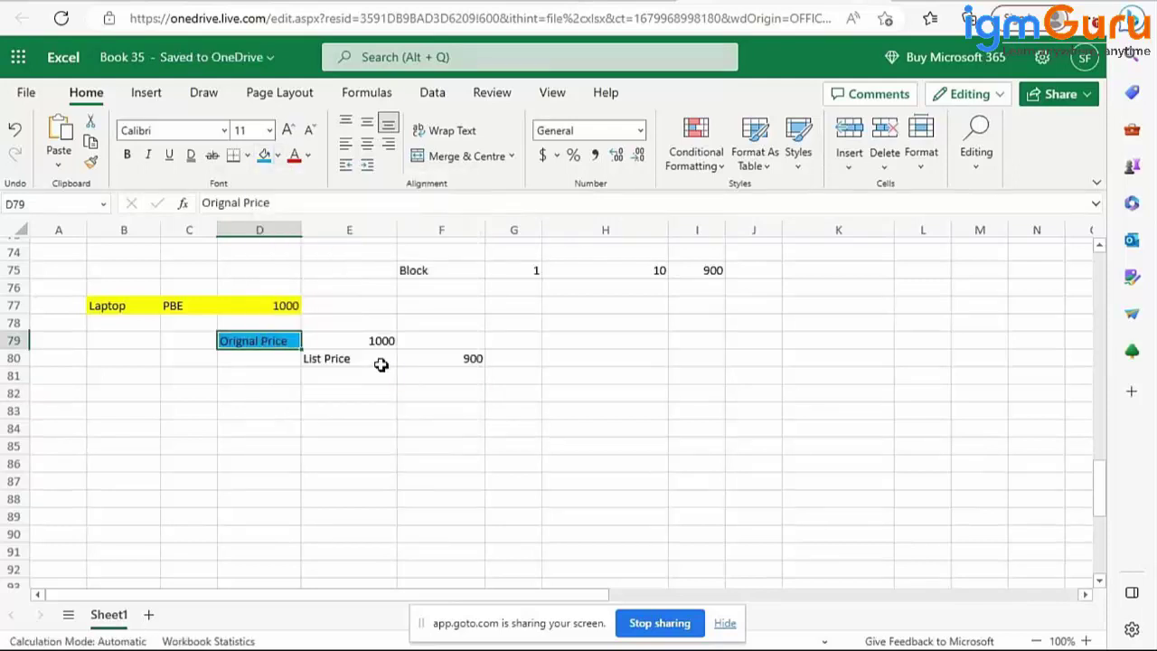
Repeat the light-blue fill on the List Price label in E80, then show the pricing-field slide.
left_click(379, 362)
key("F4")
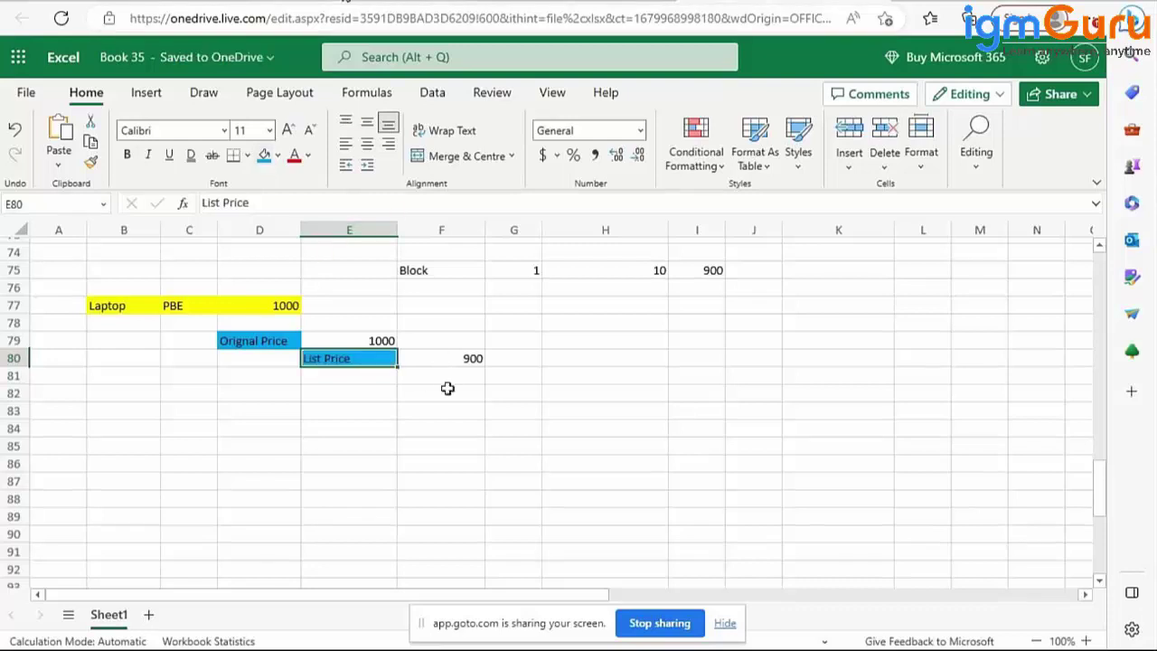
key("ctrl+Tab")
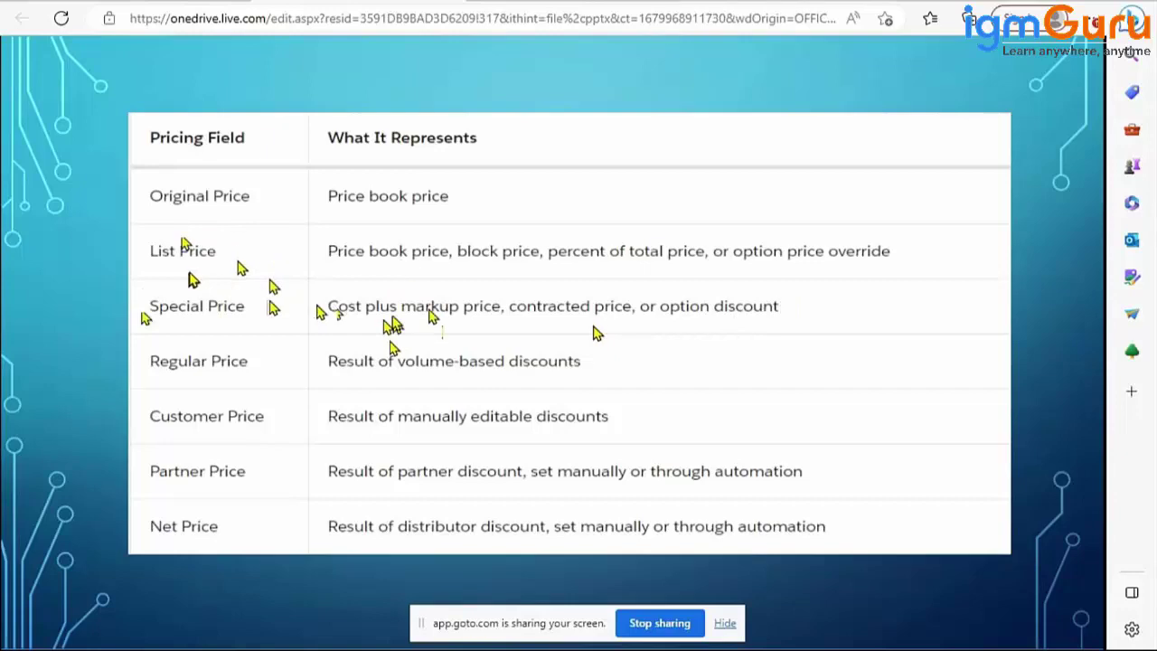
Back in Excel, enter OD in K75 with a value of 10 beside the Block row.
key("ctrl+Tab")
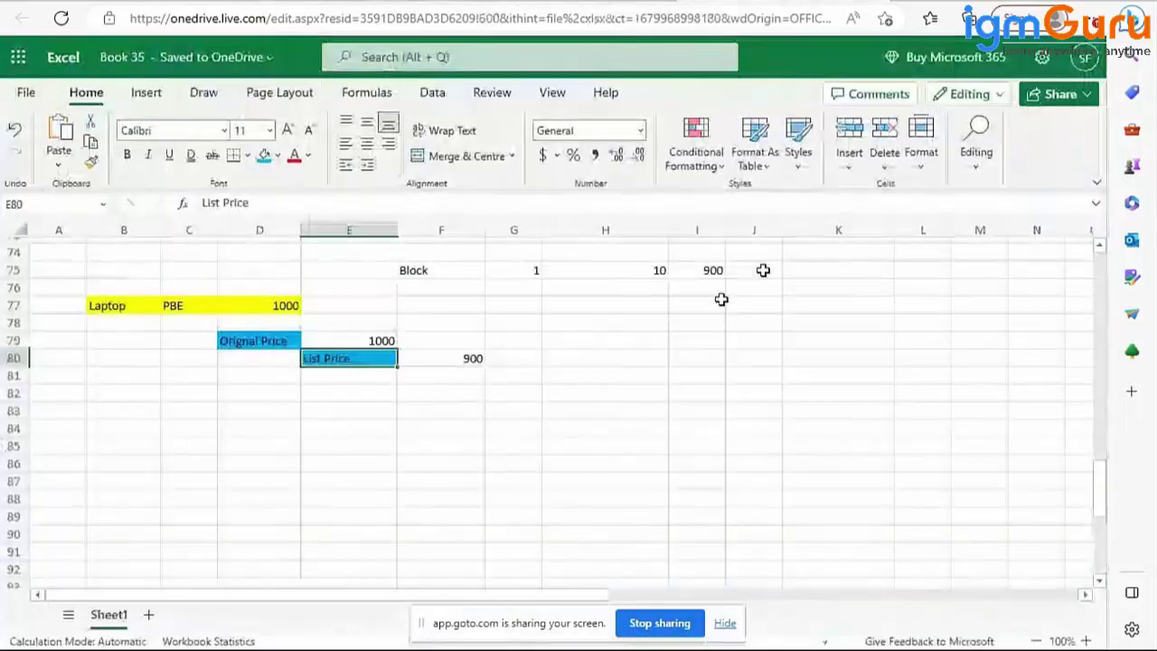
left_click(814, 270)
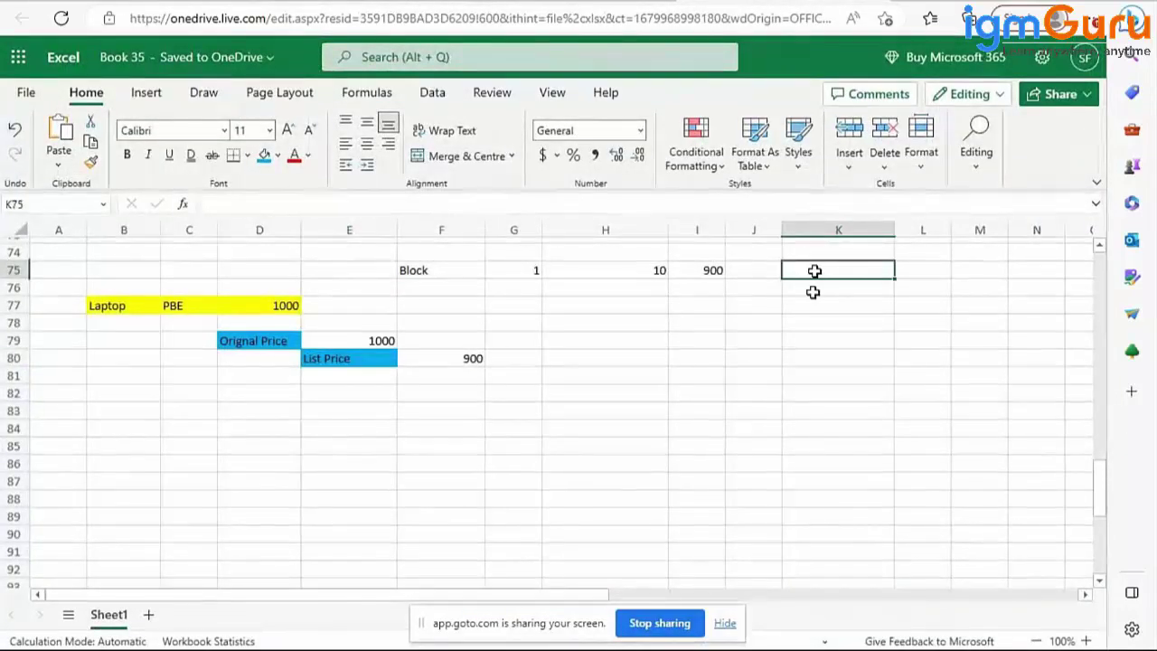
type("OD")
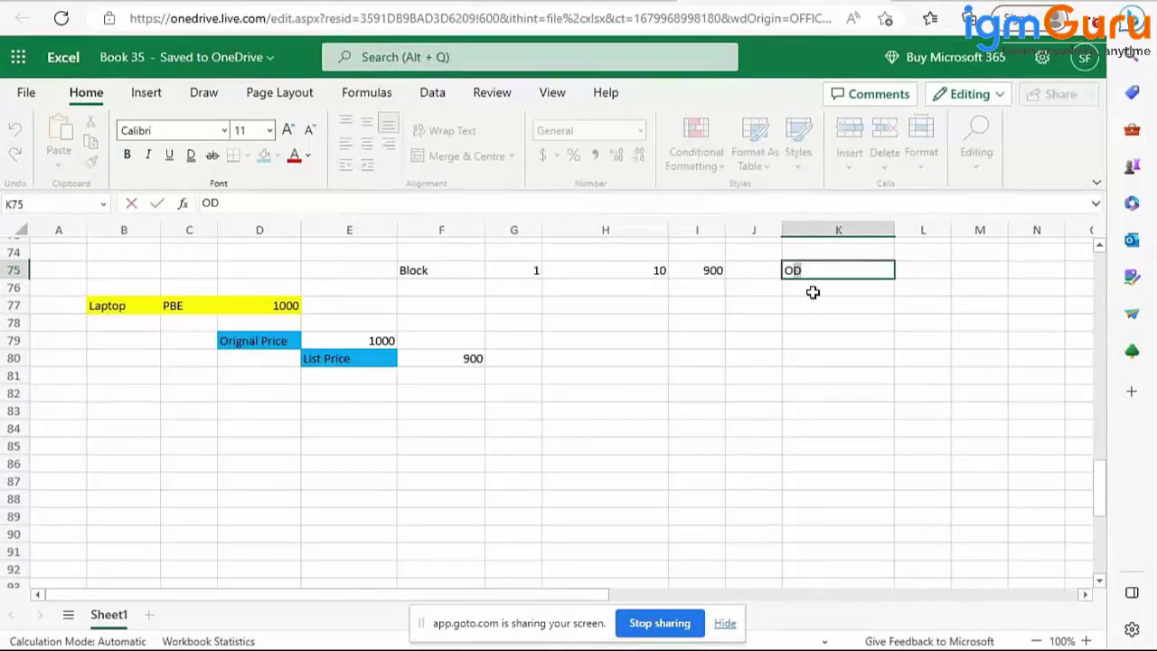
left_click(917, 264)
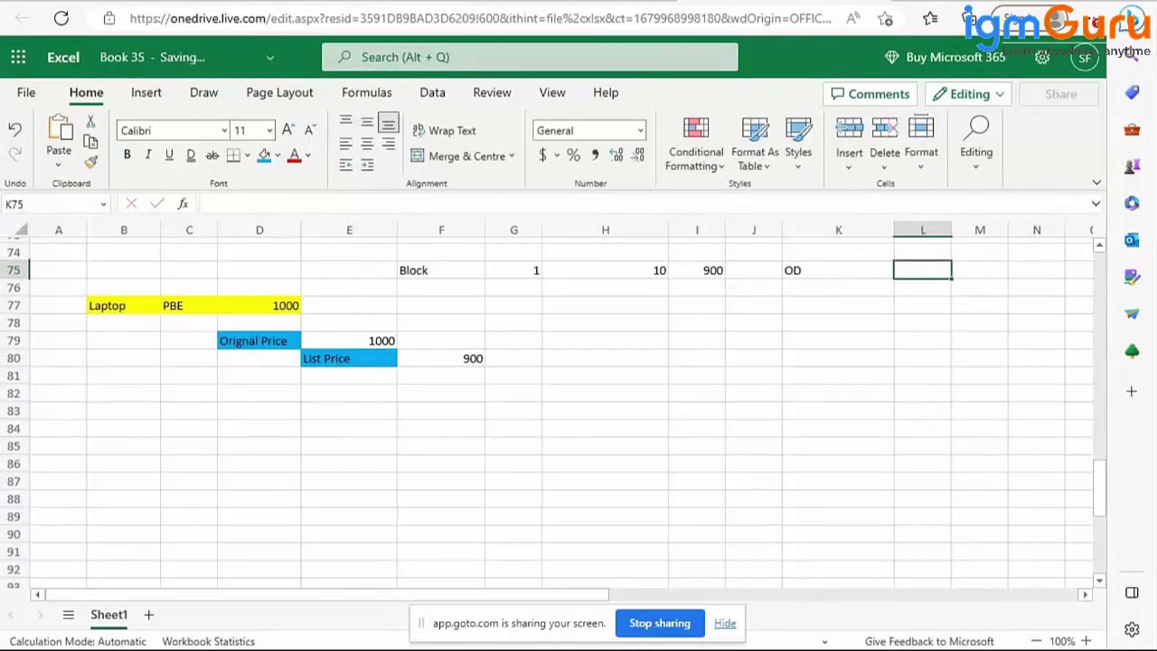
type("10")
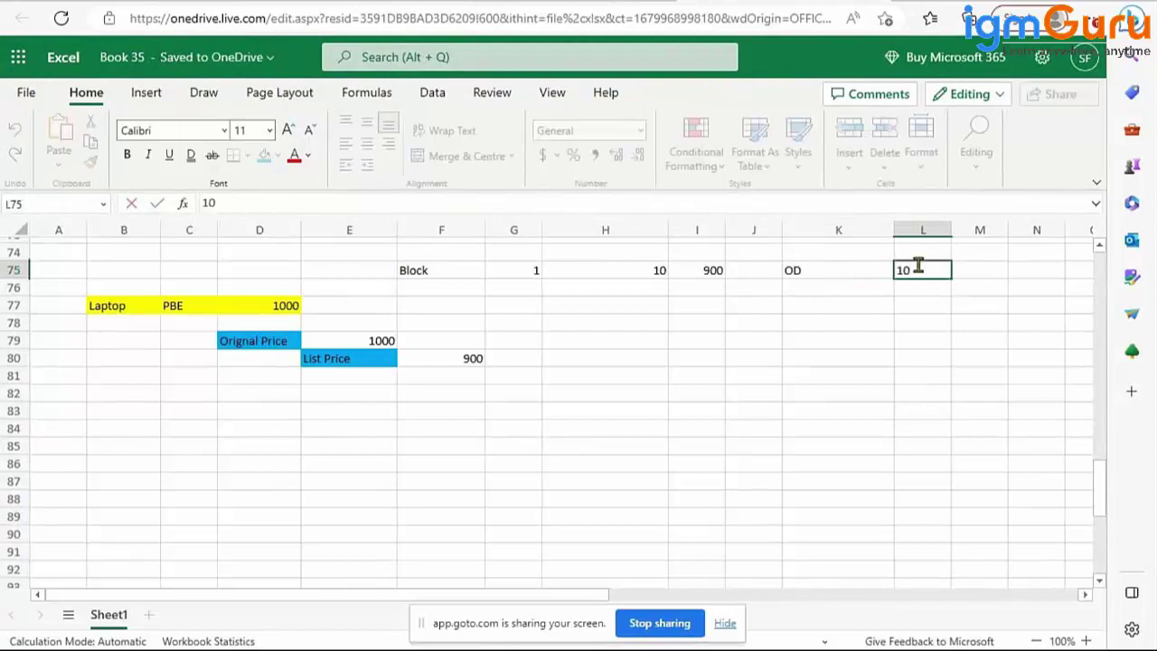
left_click(641, 411)
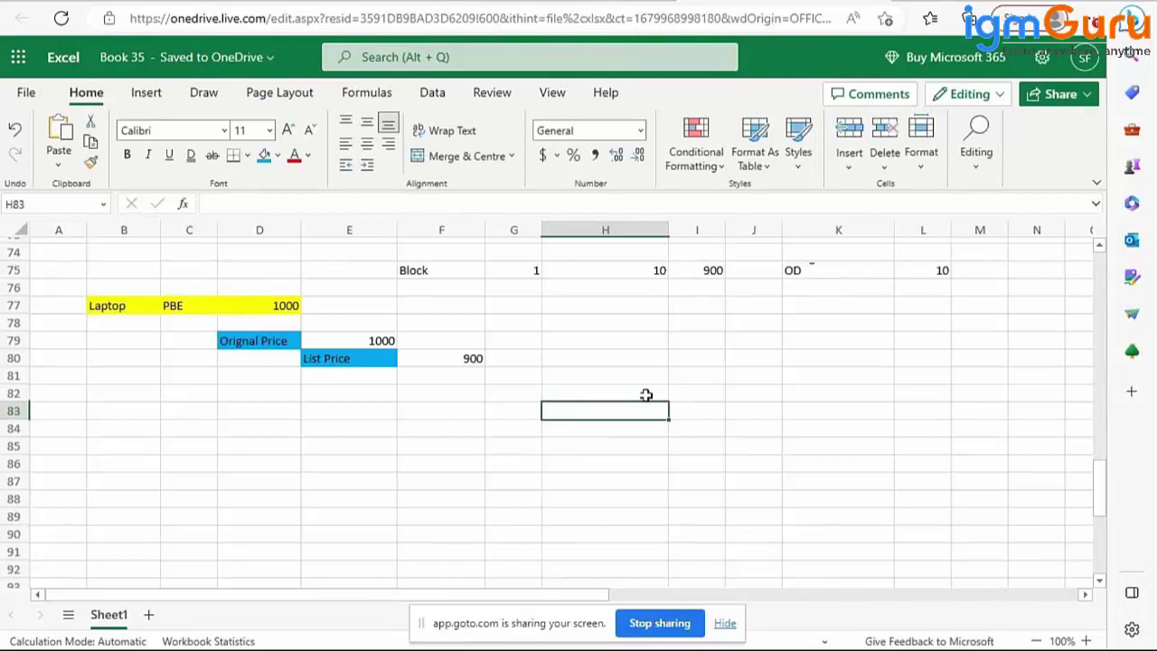
left_click(811, 269)
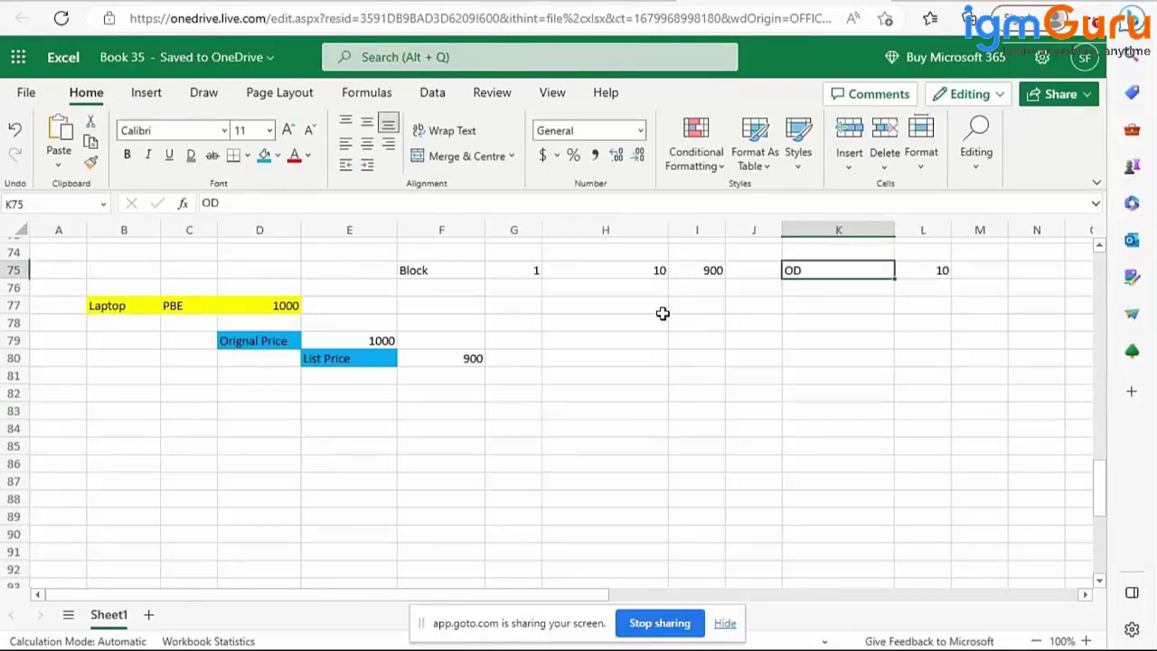
left_click(416, 377)
Type 'Special Price' in F81 and fill it blue, then select the 900 and 1000 values.
type("Specia")
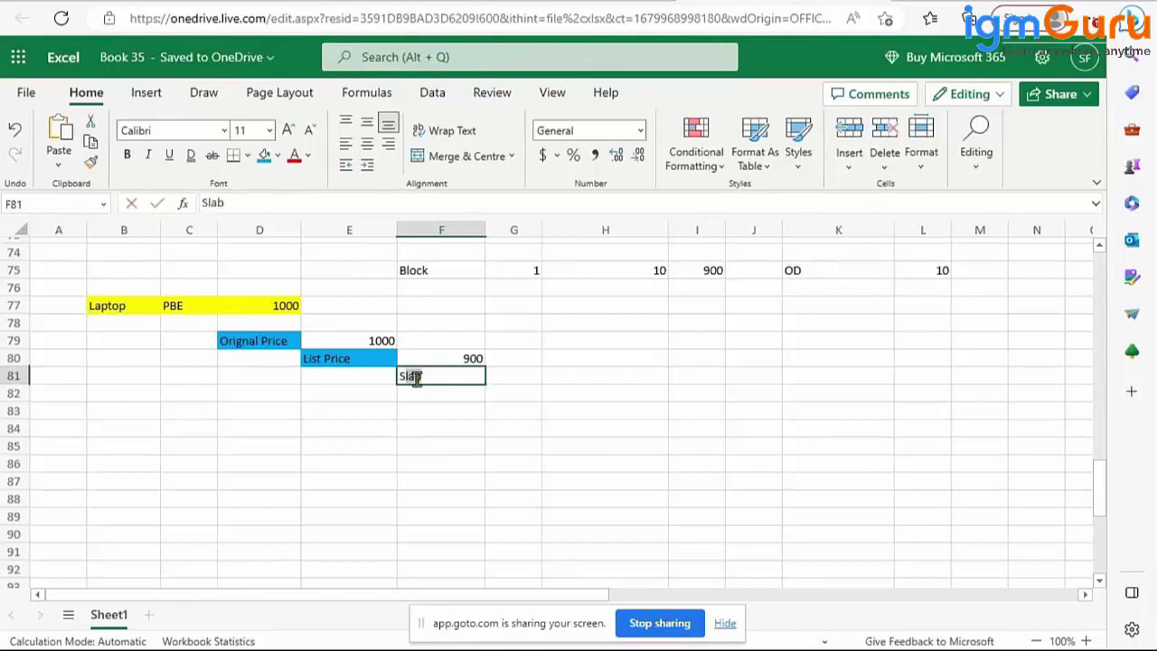
type("l Price")
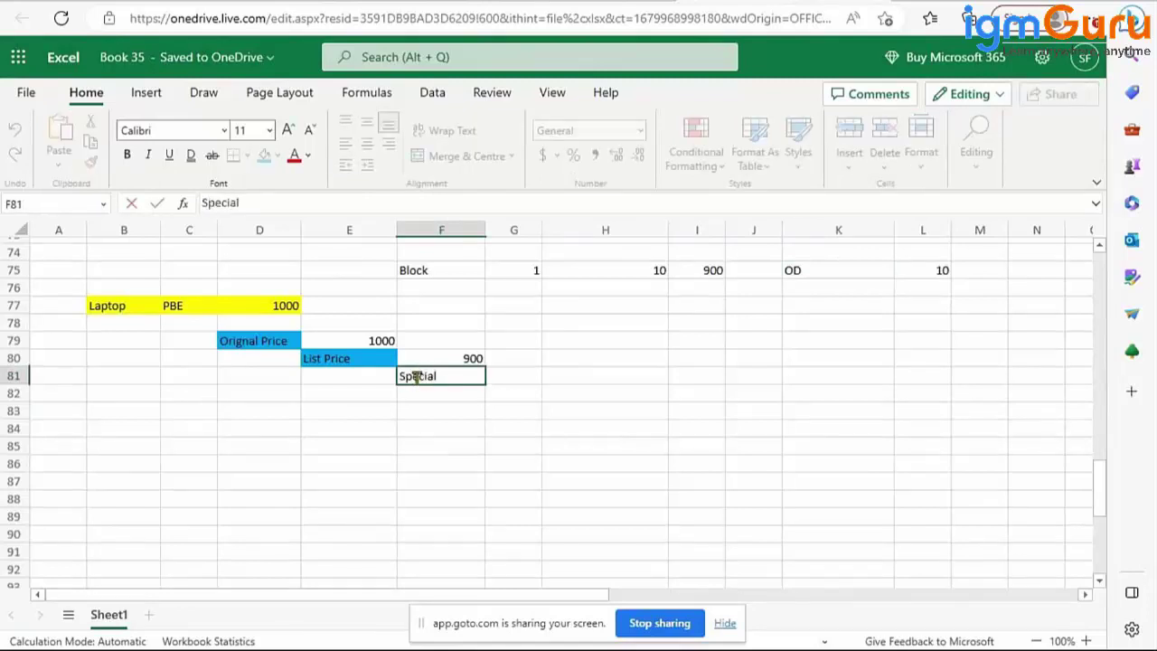
left_click(527, 376)
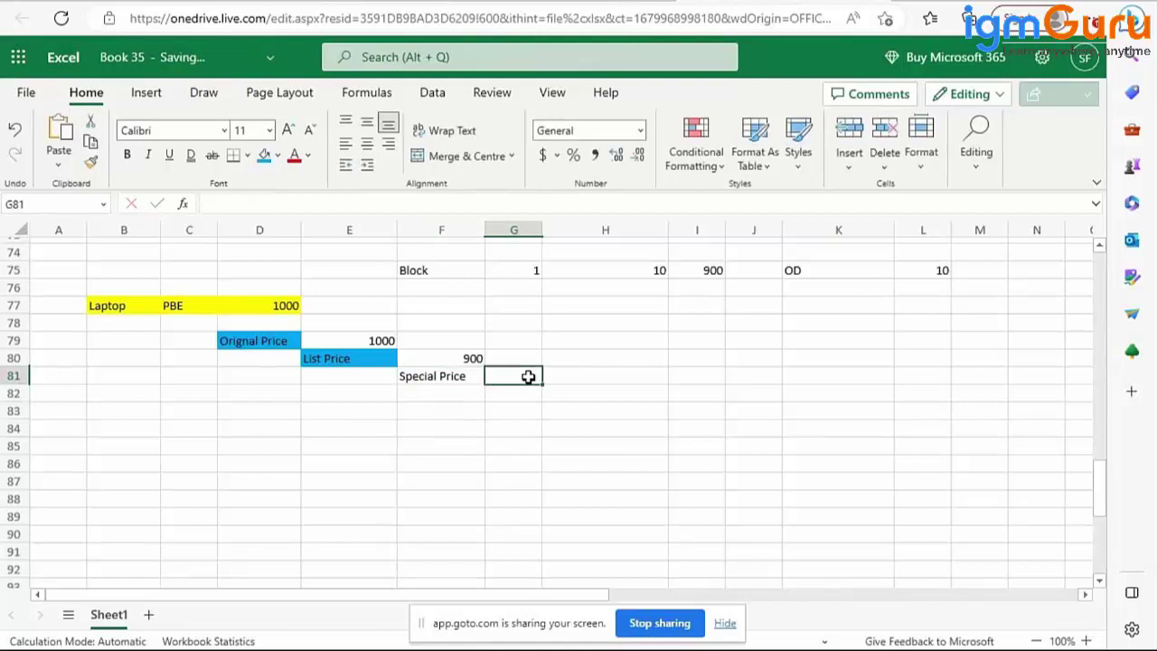
left_click(471, 374)
left_click(264, 158)
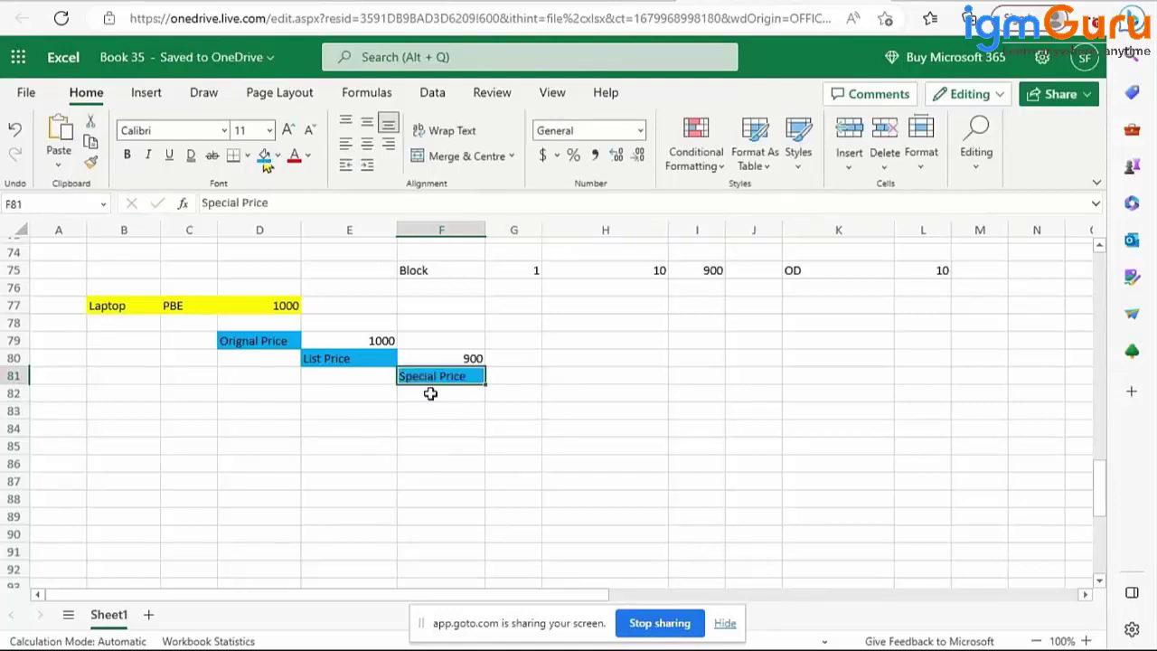
left_click(458, 358)
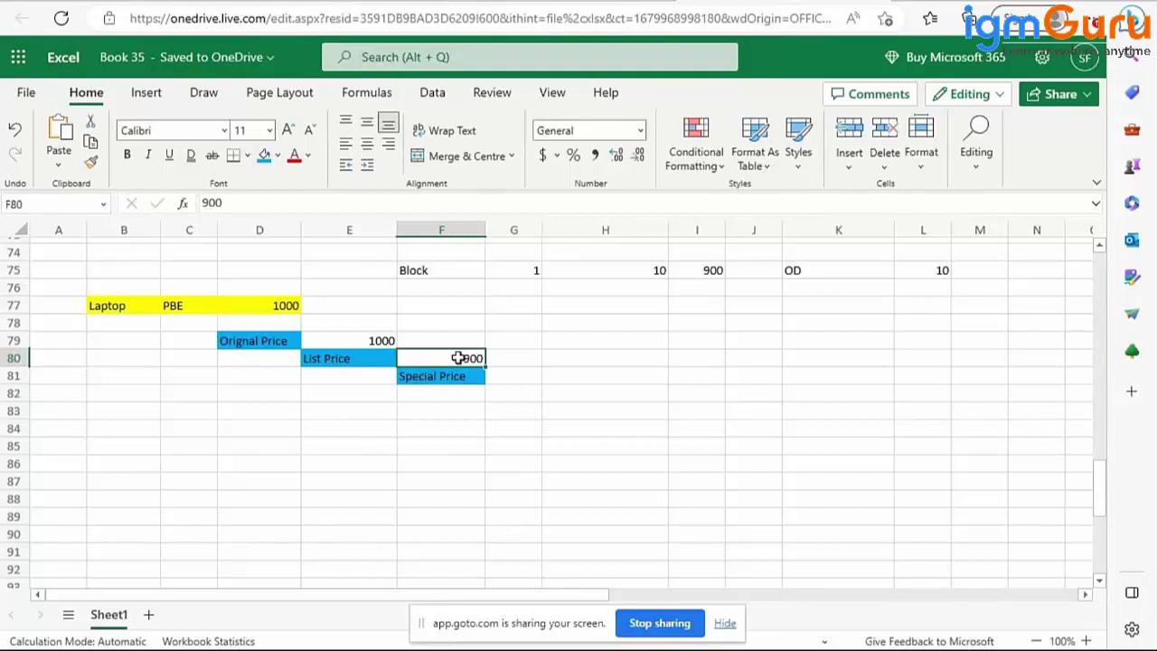
left_click(360, 341)
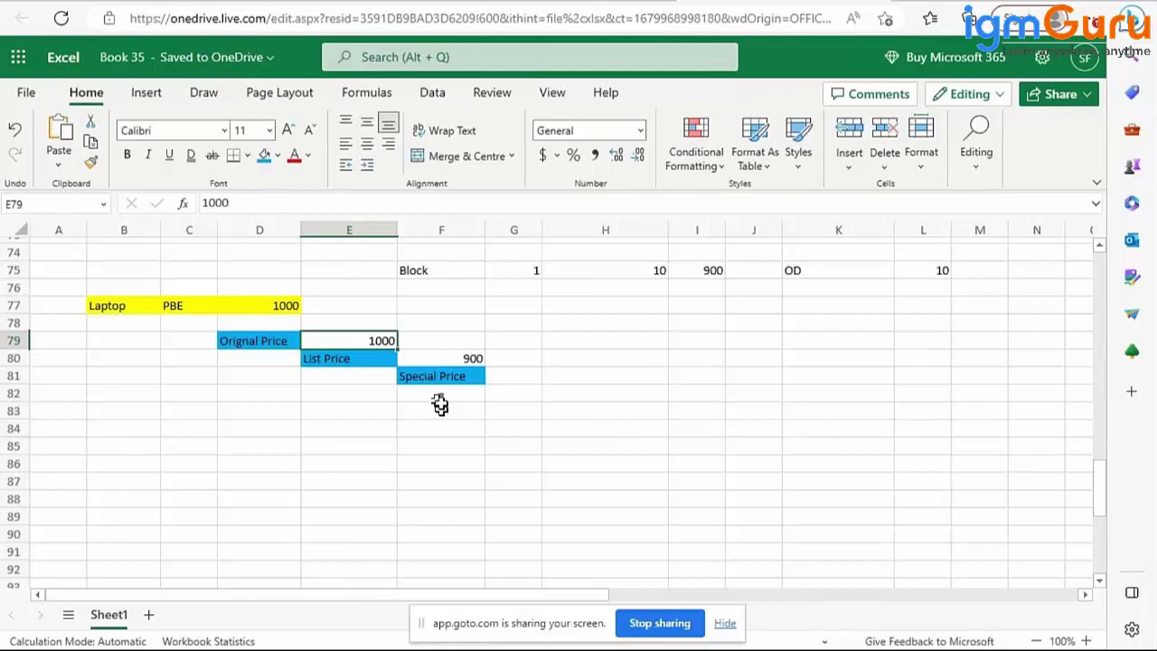
left_click(371, 359)
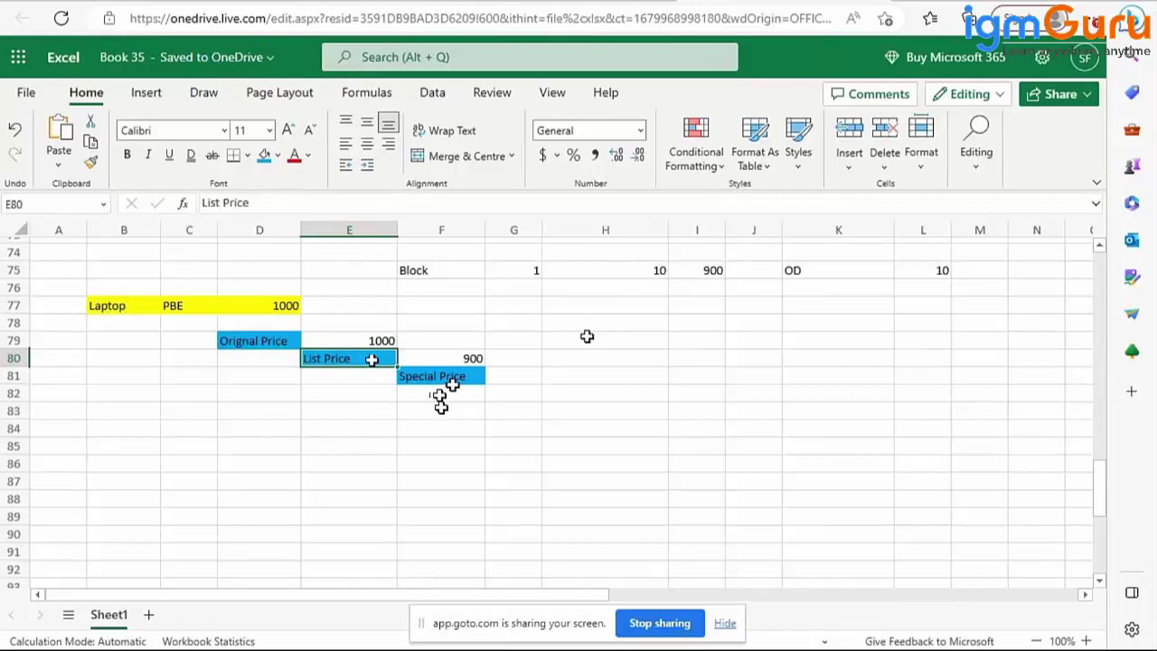
left_click(425, 378)
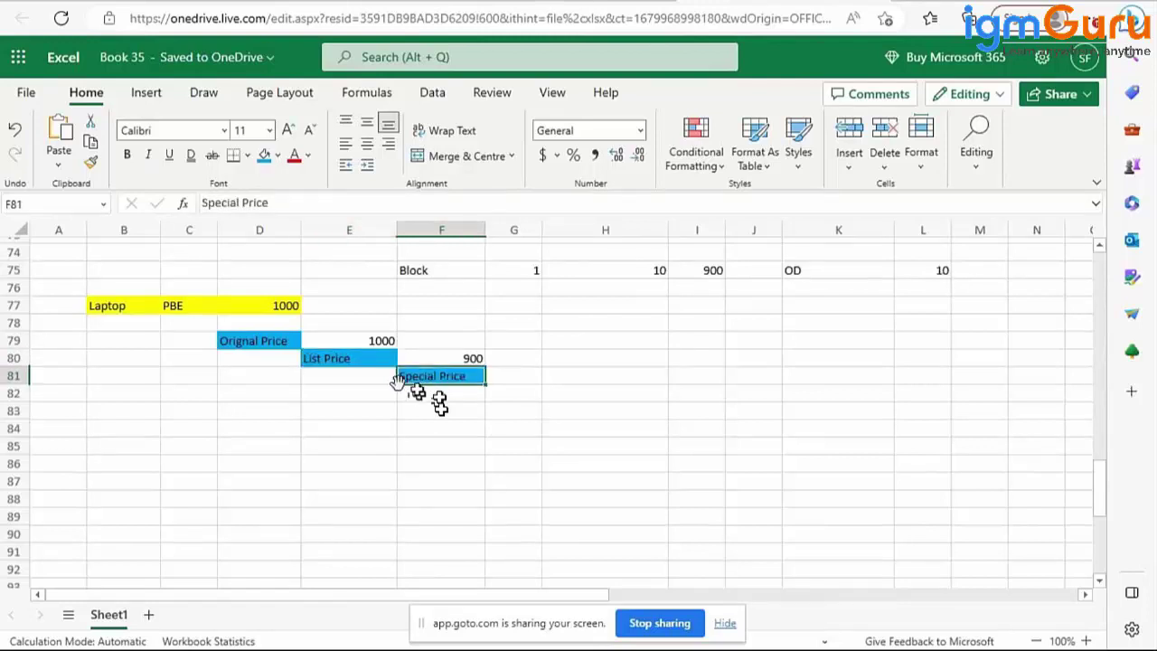
key("alt+Tab")
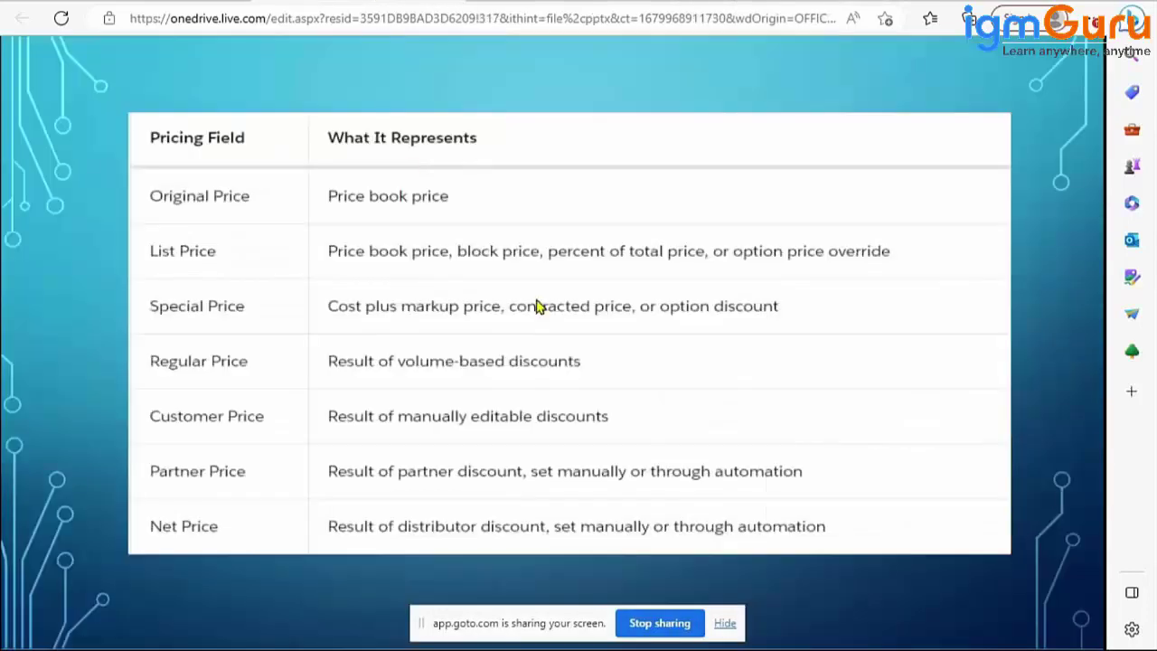
key("alt+Tab")
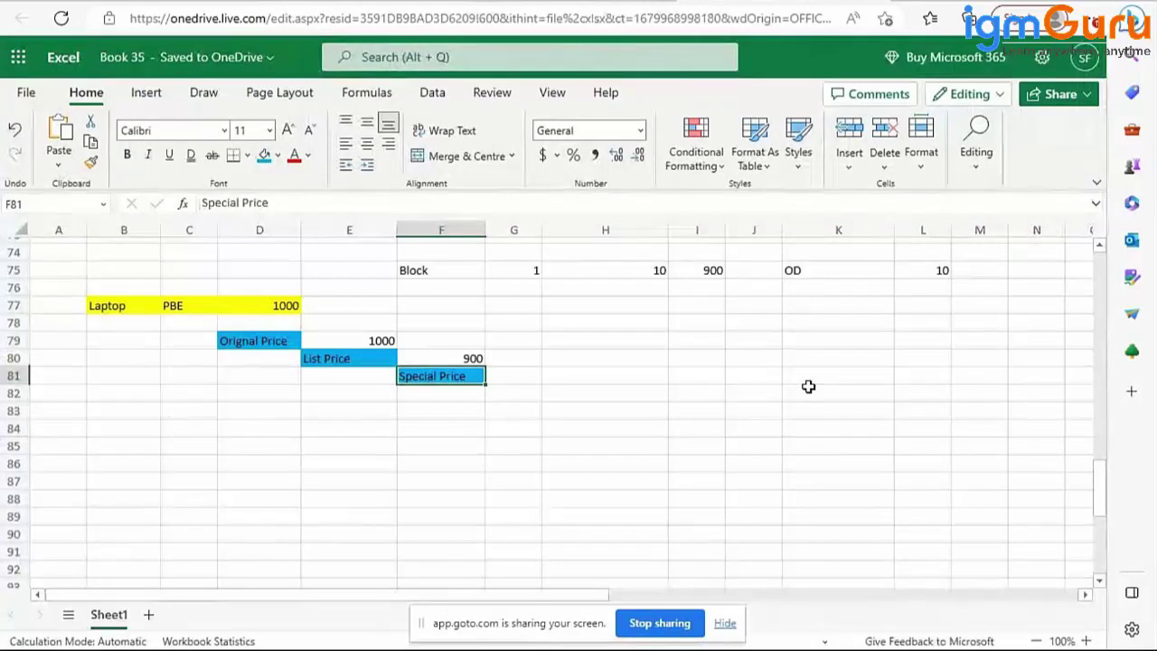
left_click(941, 266)
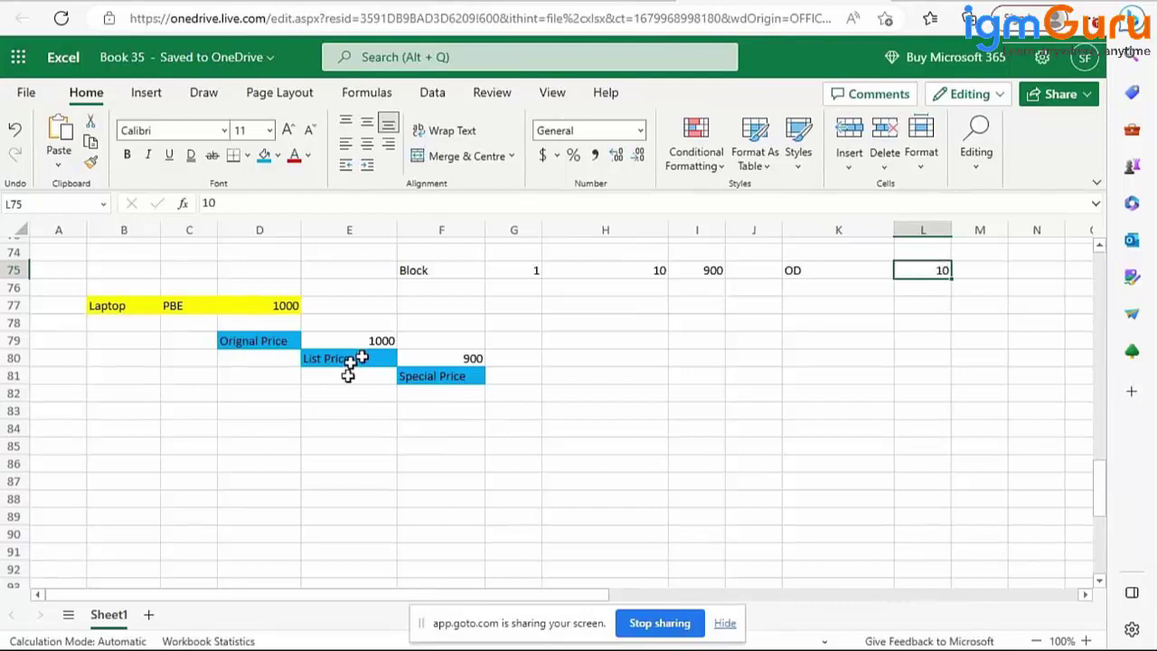
Enter =900-90 in G81 for a Special Price of 810, then return to the pricing-field slide.
left_click(515, 377)
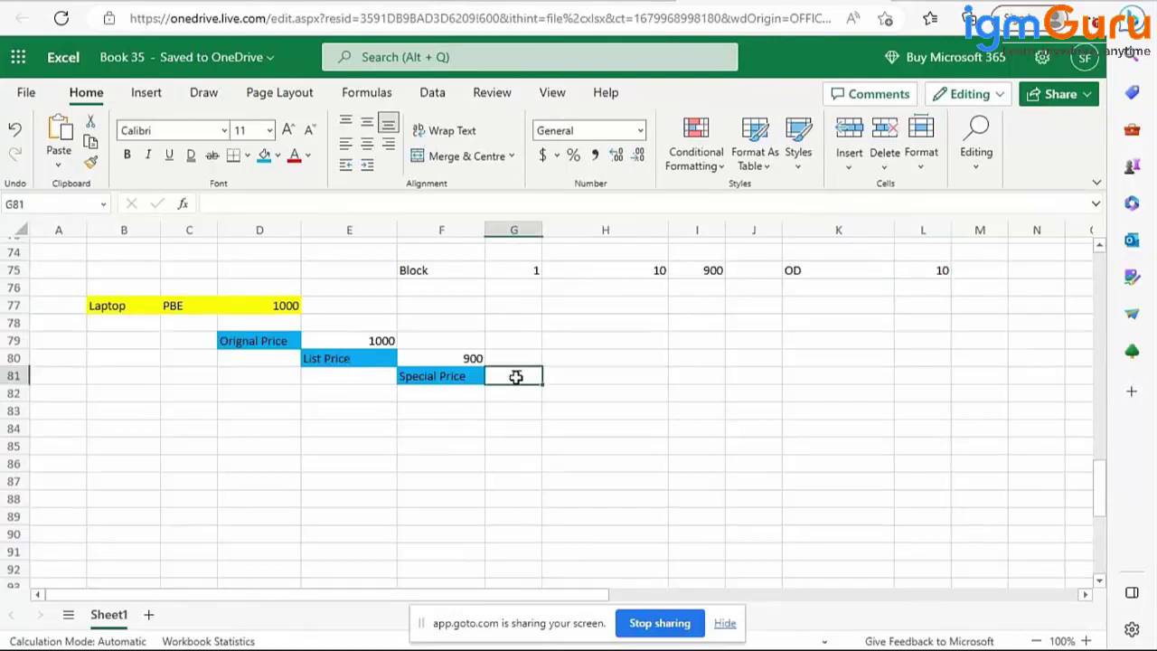
type("=900")
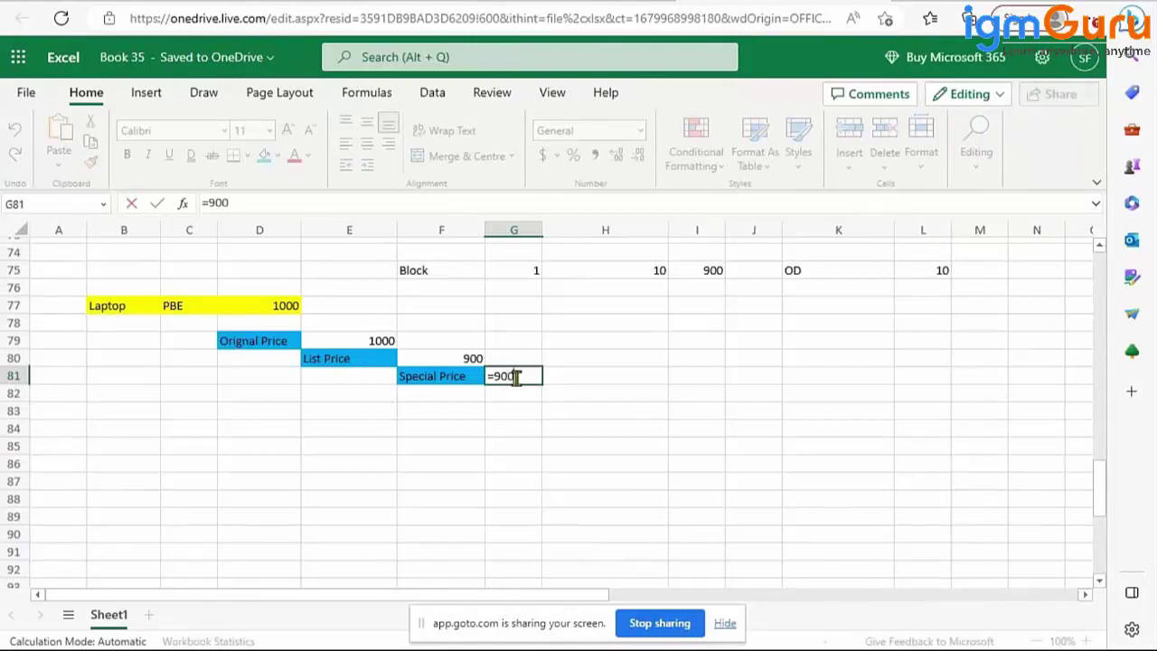
type("-90")
key("Return")
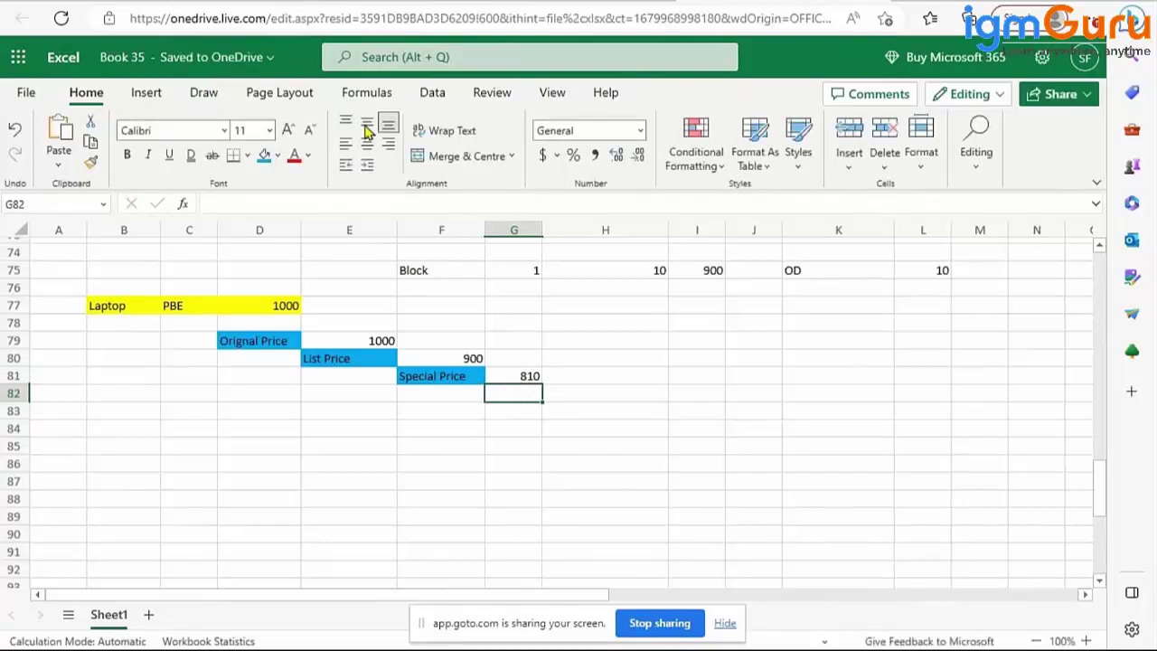
left_click(335, 4)
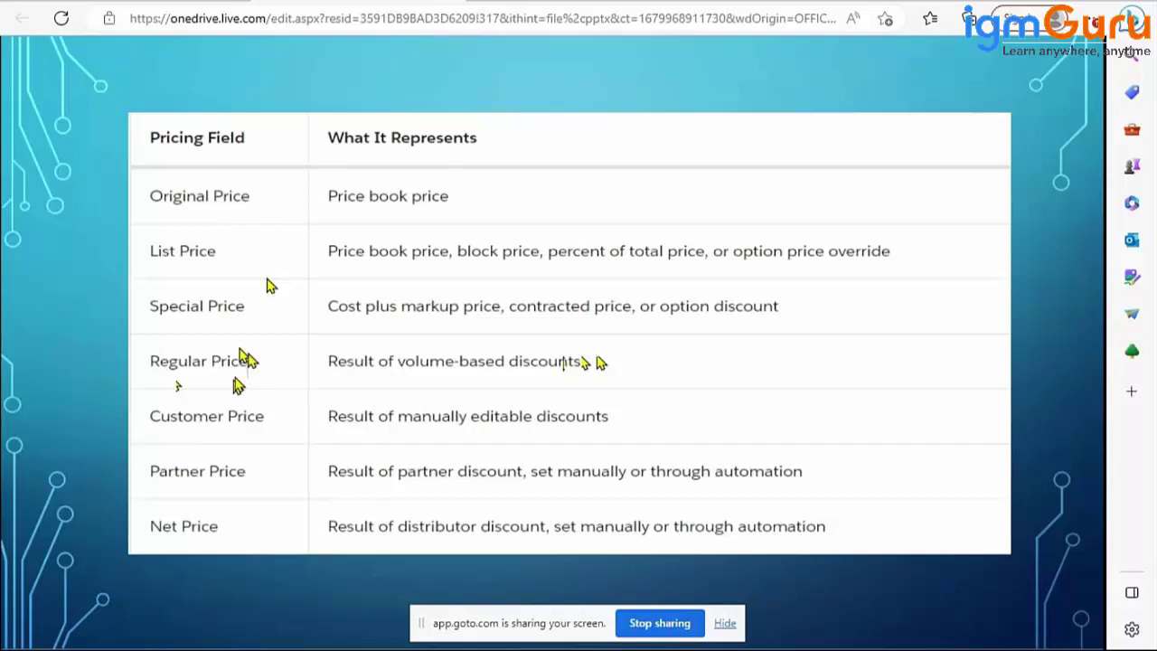
Enter a DS discount of 10 in K76:L76 and type 'Regular Price' into G82.
key("alt+Tab")
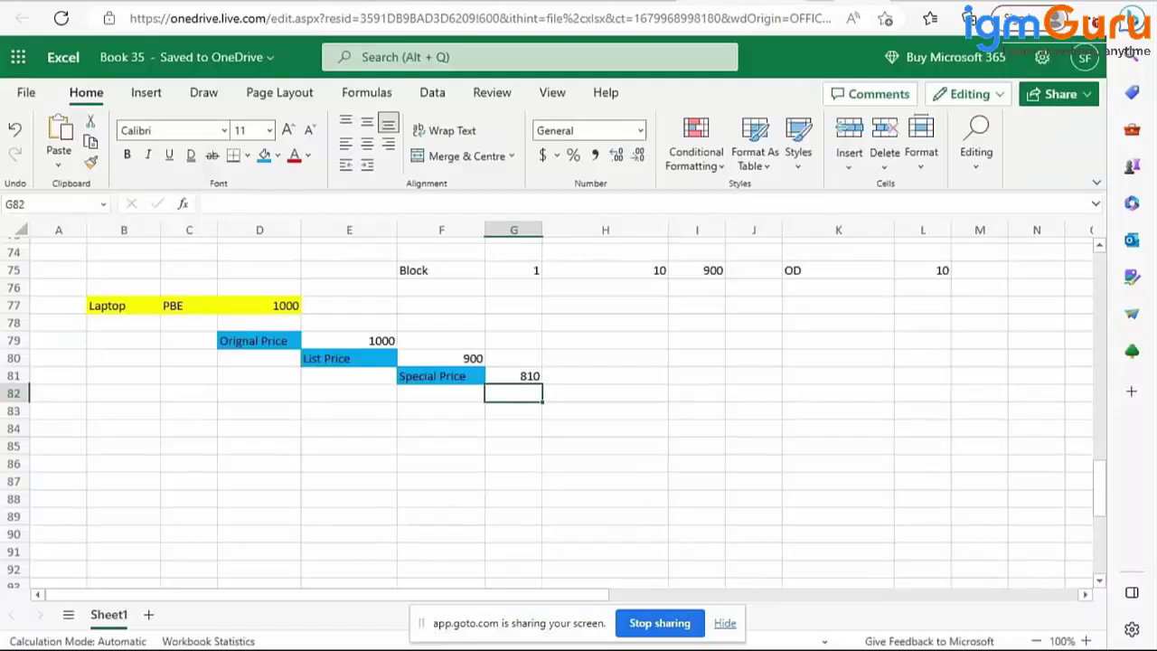
left_click(850, 285)
type("DS")
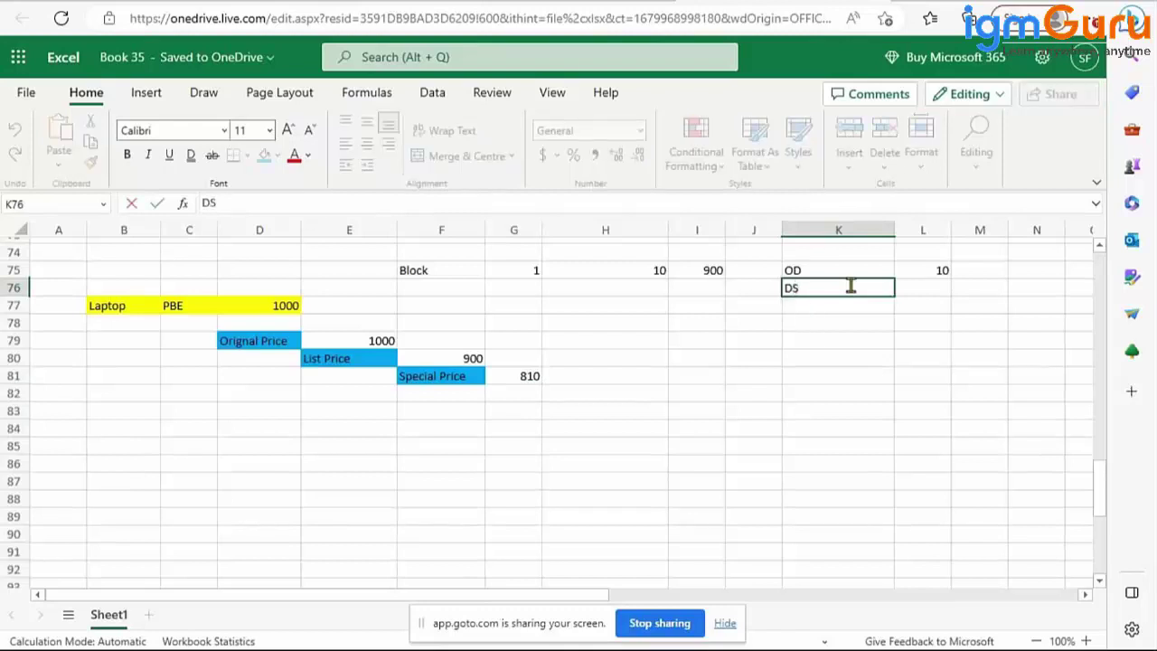
key("Tab")
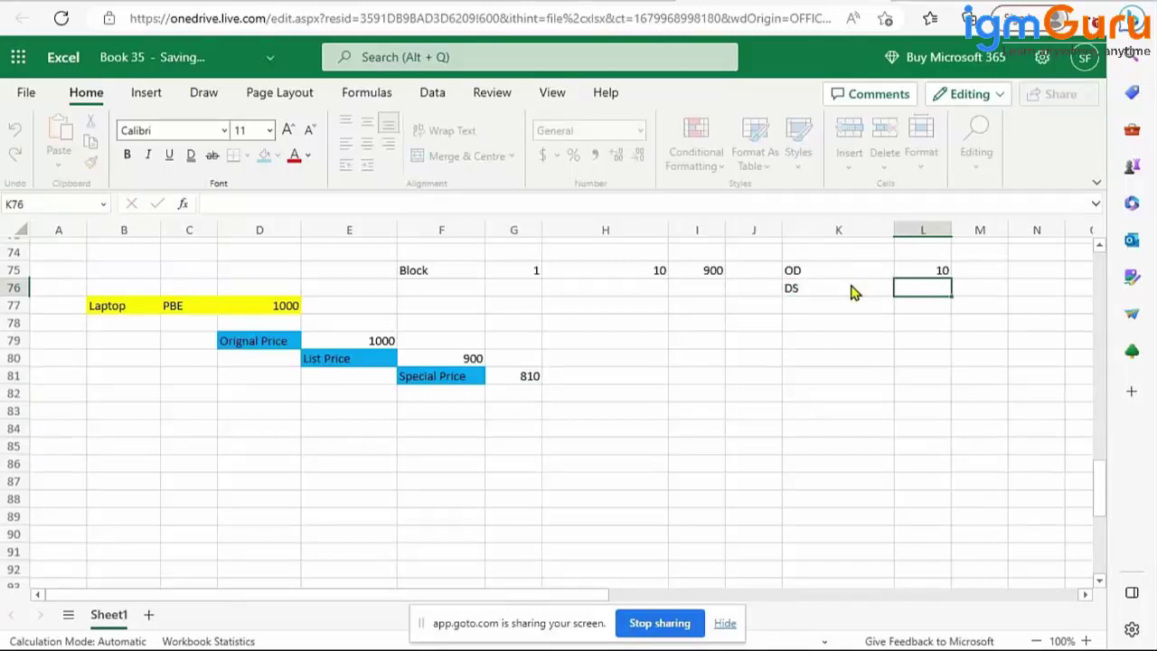
type("100")
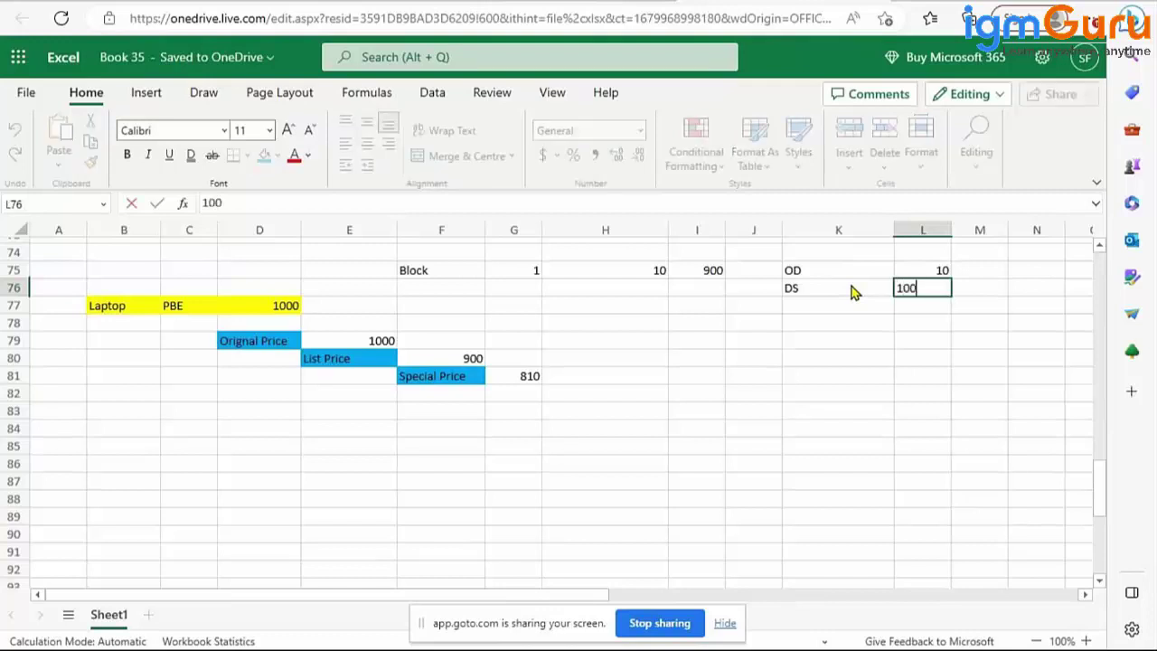
key("BackSpace")
left_click(827, 360)
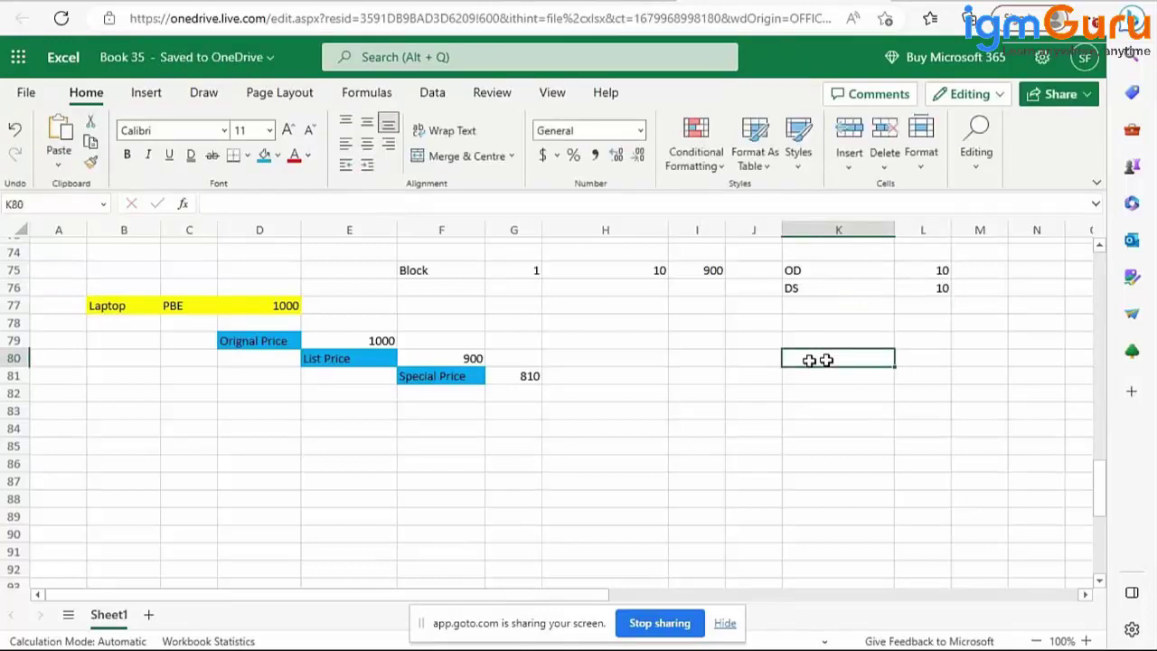
left_click(531, 394)
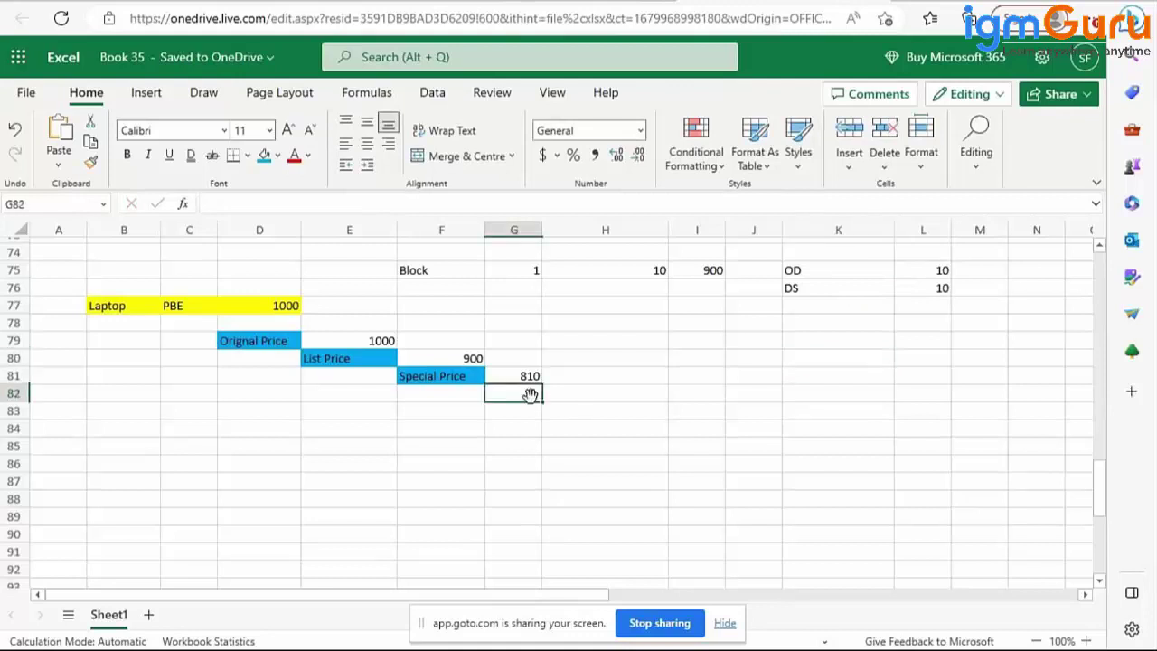
type("Regular Price")
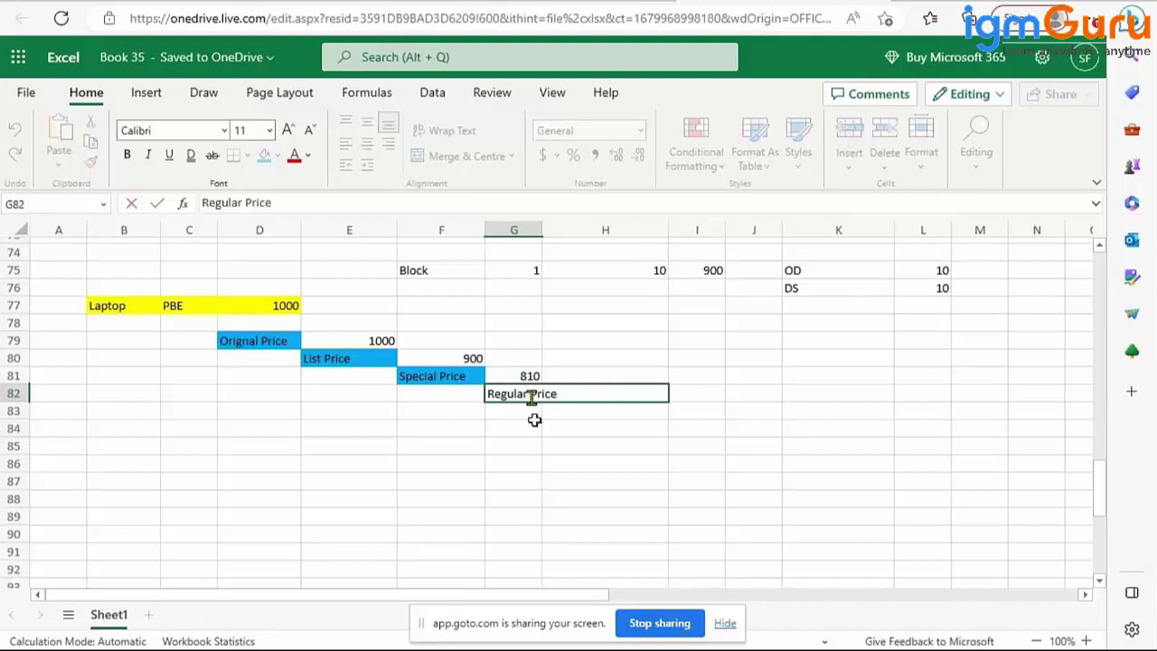
Widen column G to fit the Regular Price label and fill G82 blue.
left_click(536, 429)
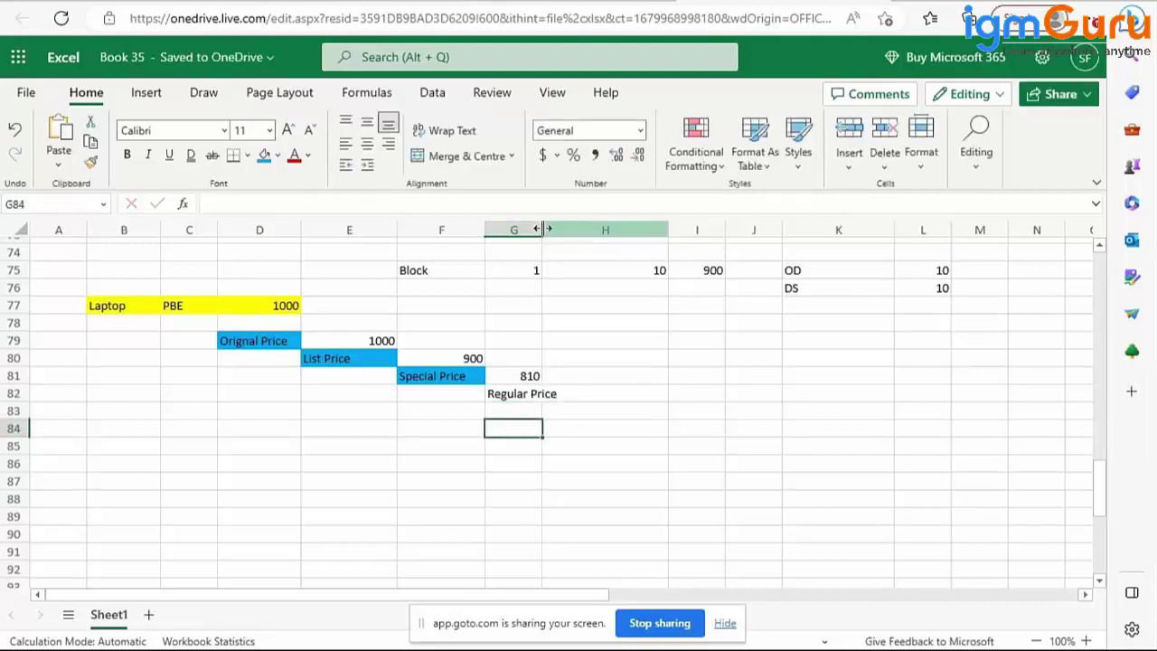
left_click_drag(544, 228, 576, 219)
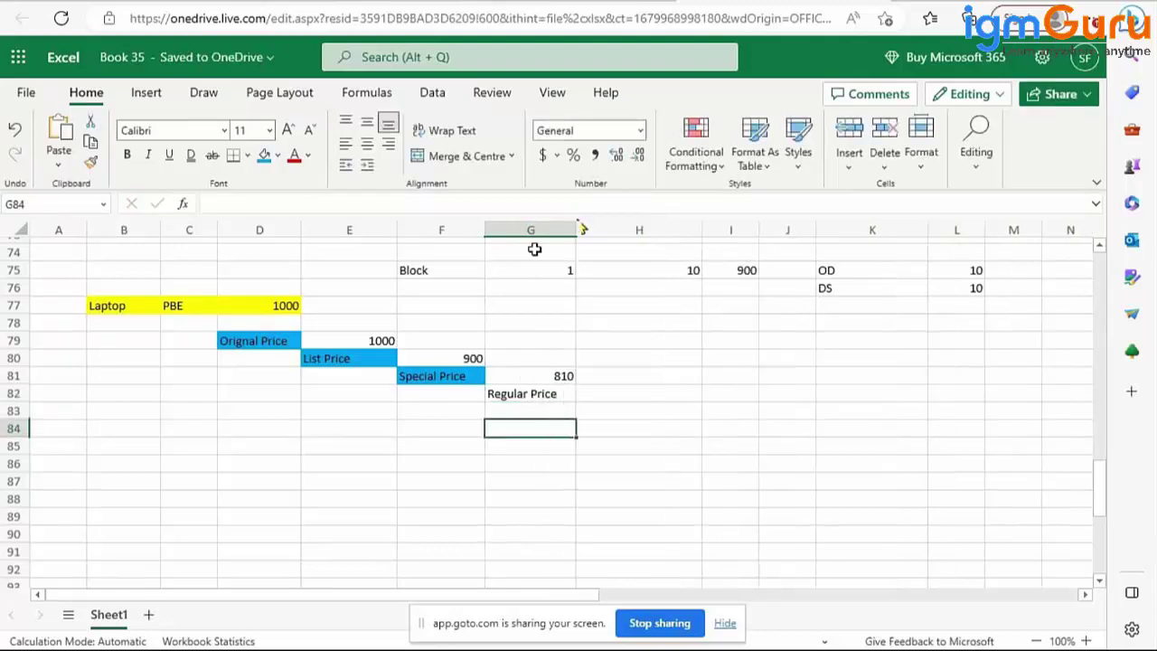
left_click(519, 392)
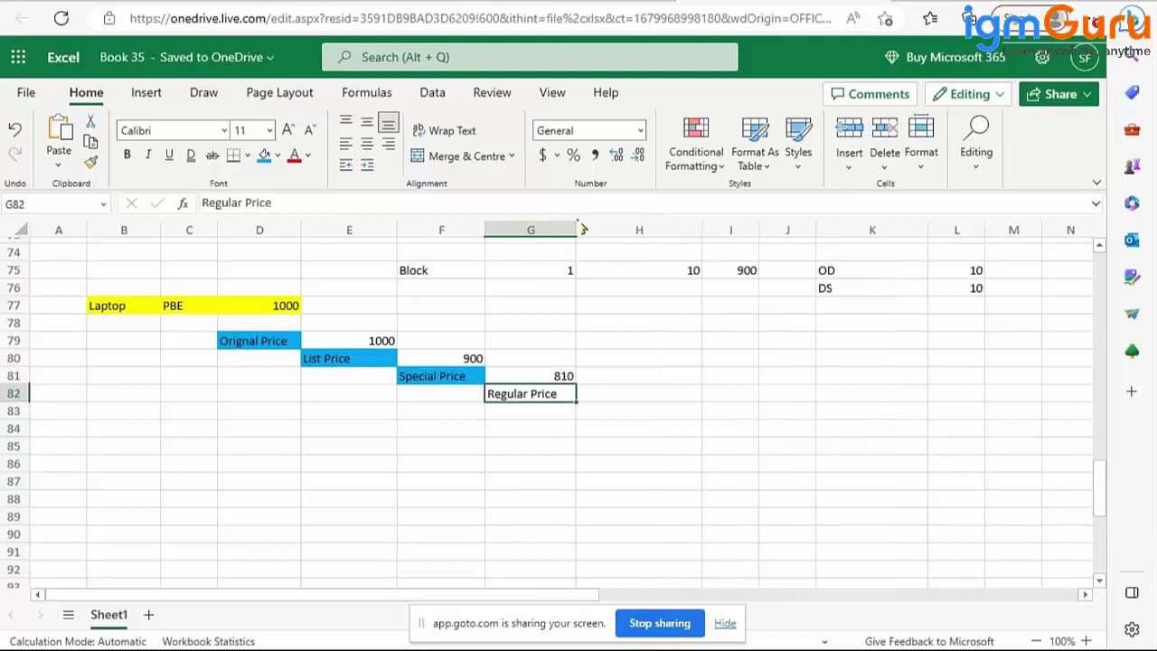
left_click(265, 157)
Enter =810-81 in H82 so Regular Price shows 729.
left_click(604, 393)
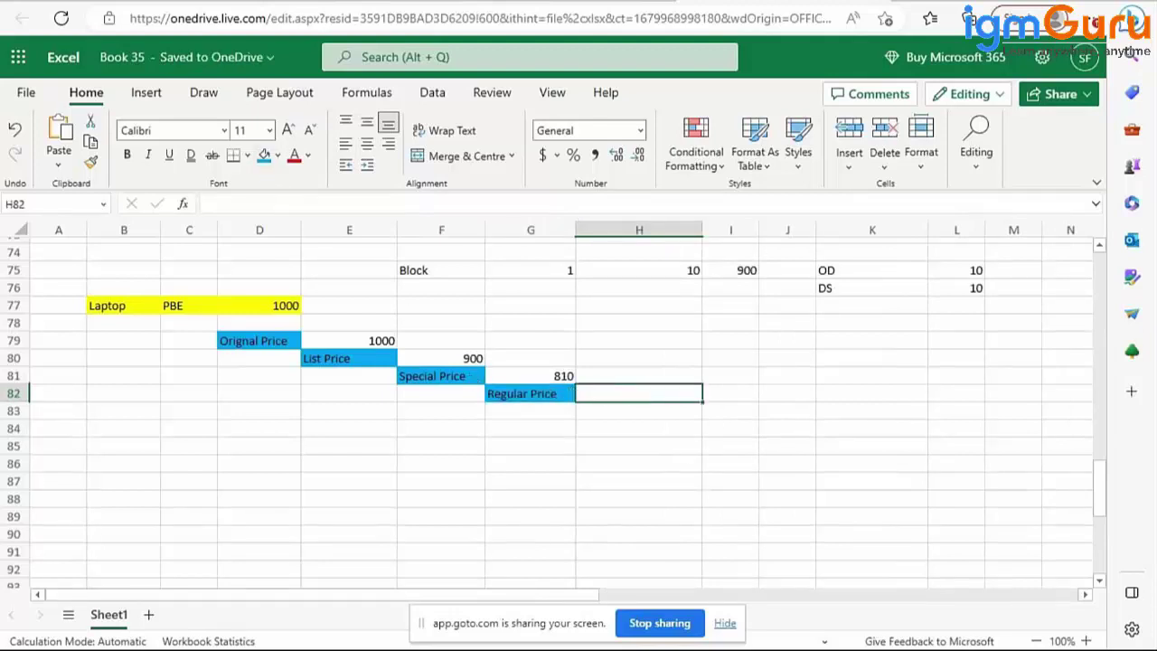
type("=810-81")
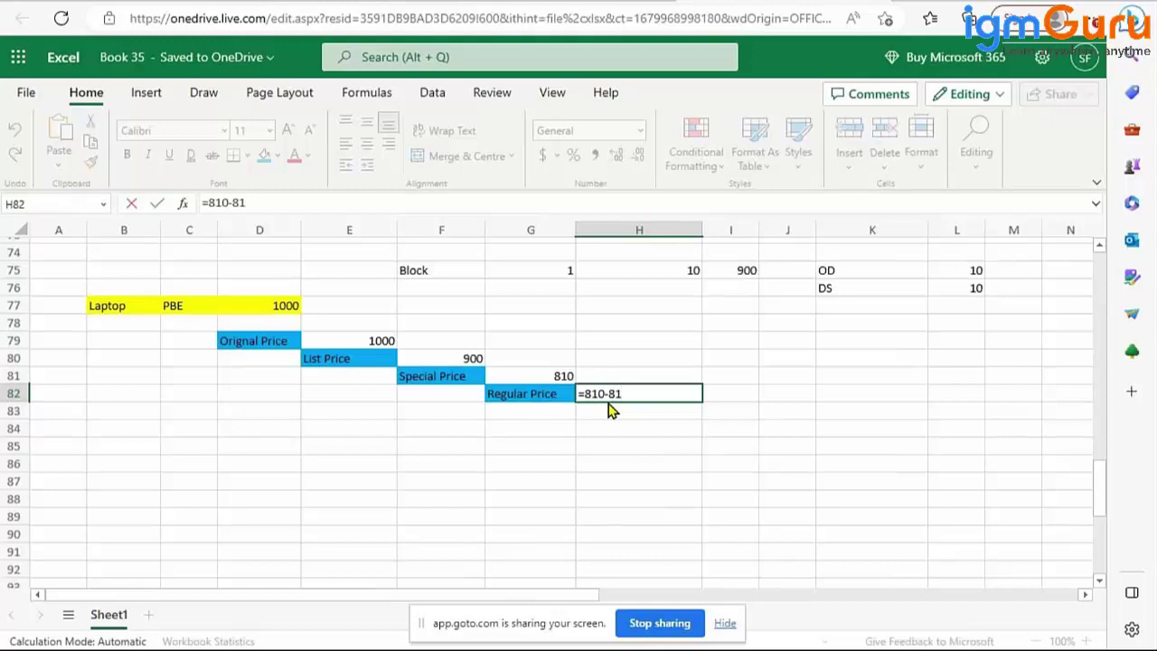
key("Return")
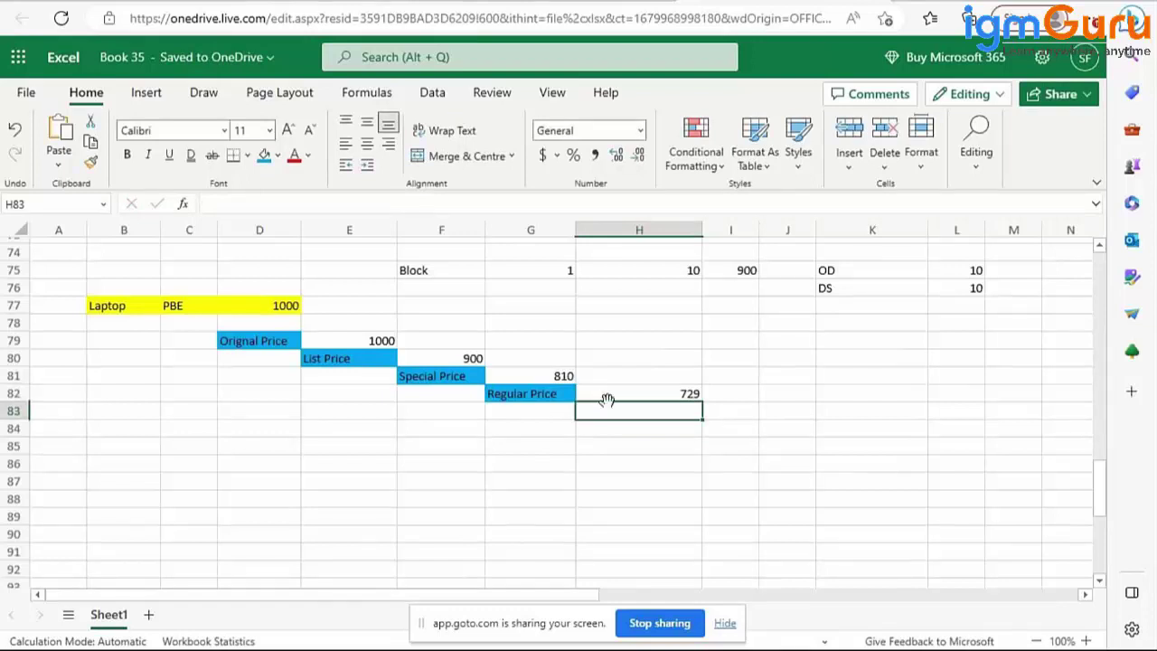
key("alt+Tab")
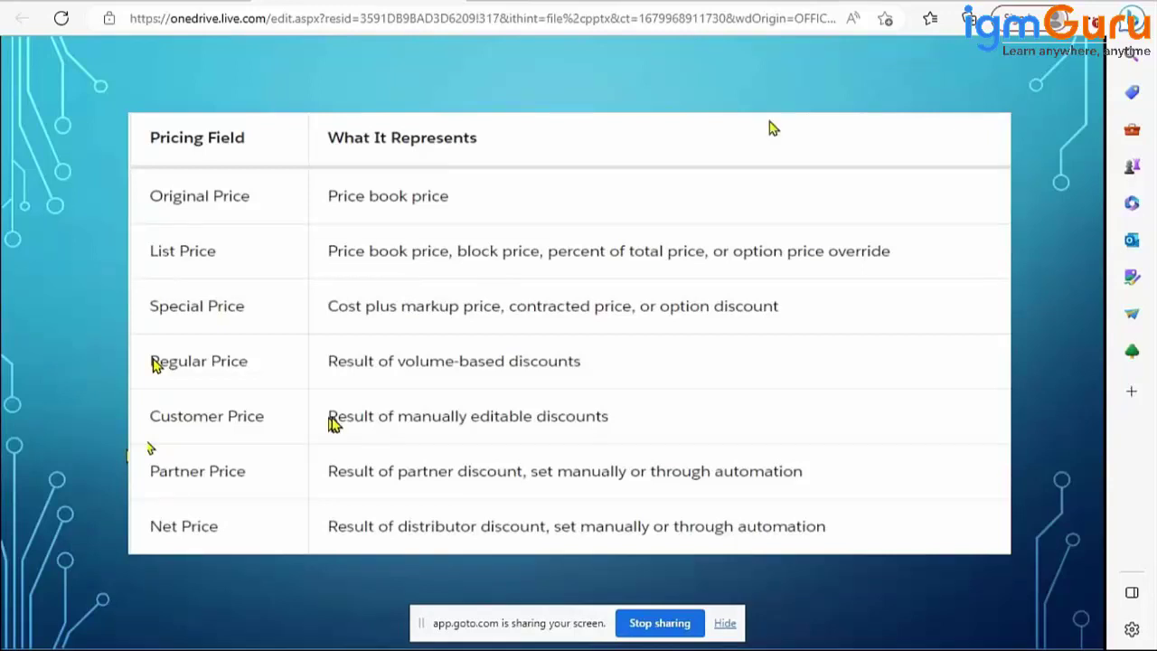
key("ctrl+Tab")
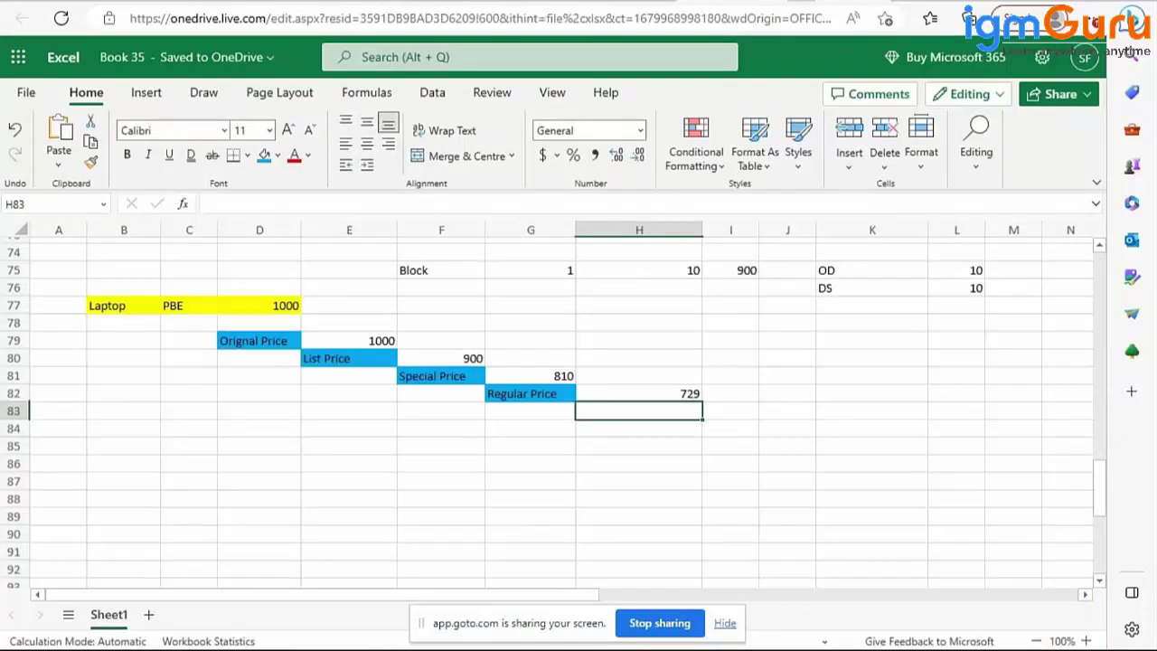
Add an AD discount of 10 in K77:L77 below DS.
left_click(853, 307)
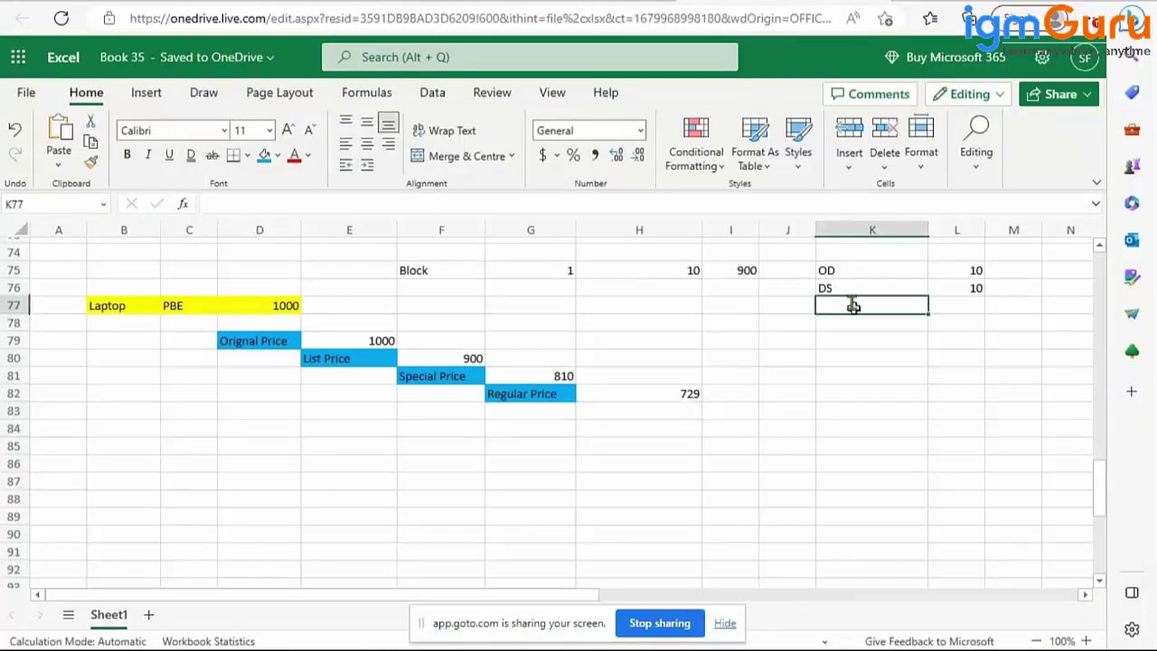
type("AD")
key("Tab")
type("1")
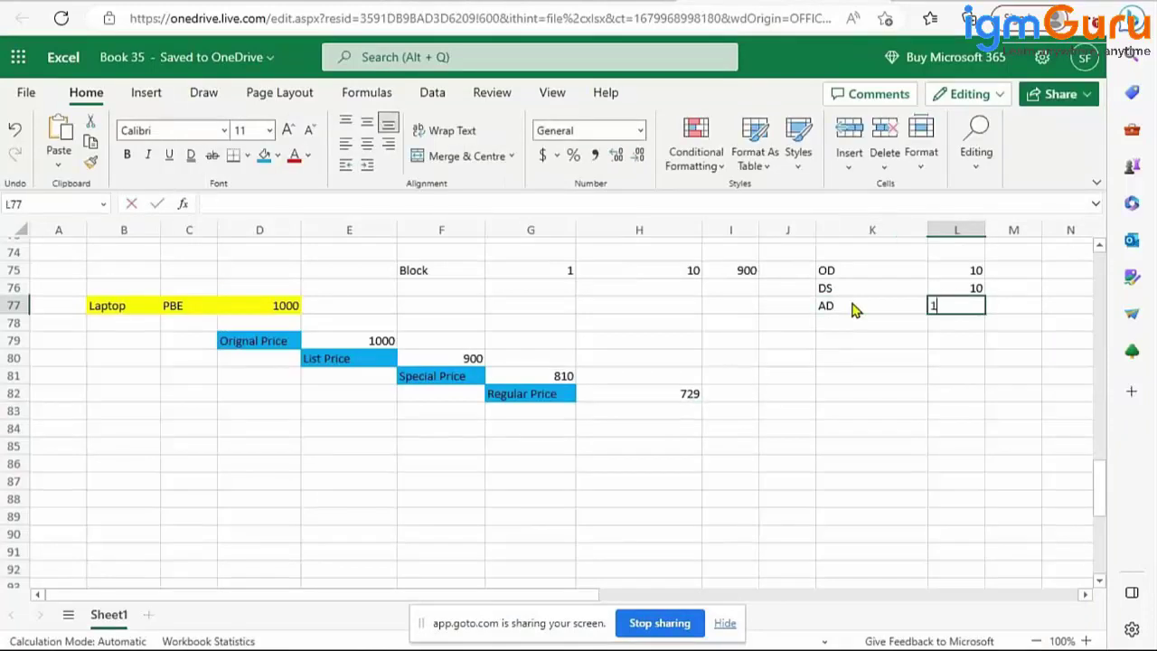
type("0")
Type 'Customer Price' in H83 and repeat the blue fill on it with F4.
left_click(660, 413)
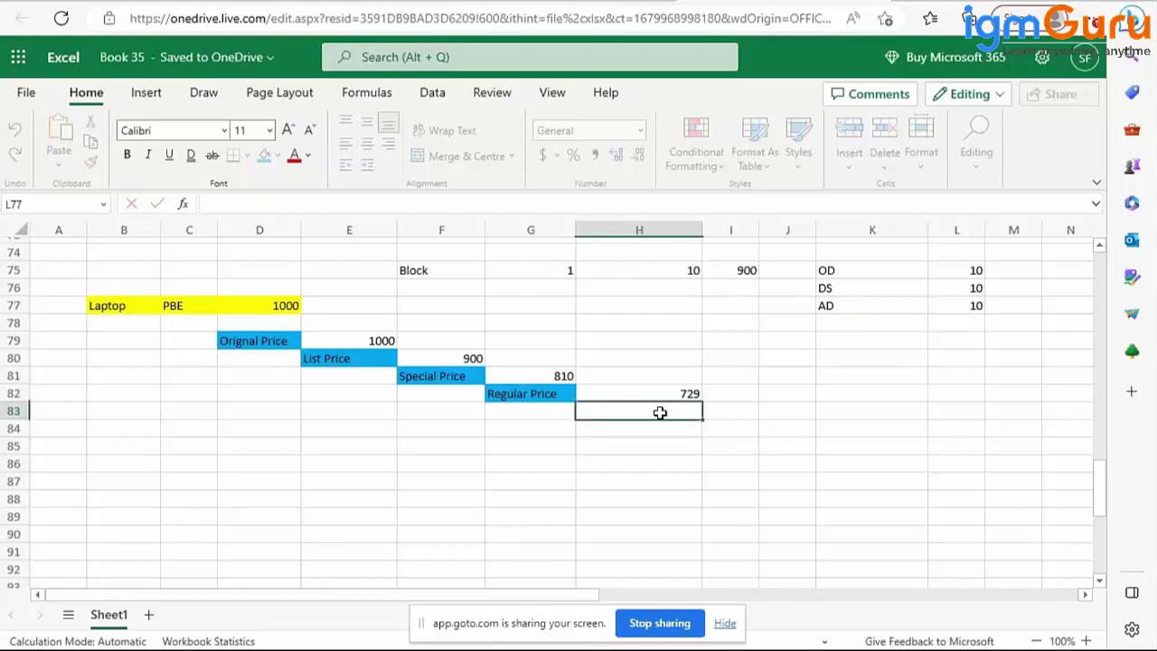
type("Customer")
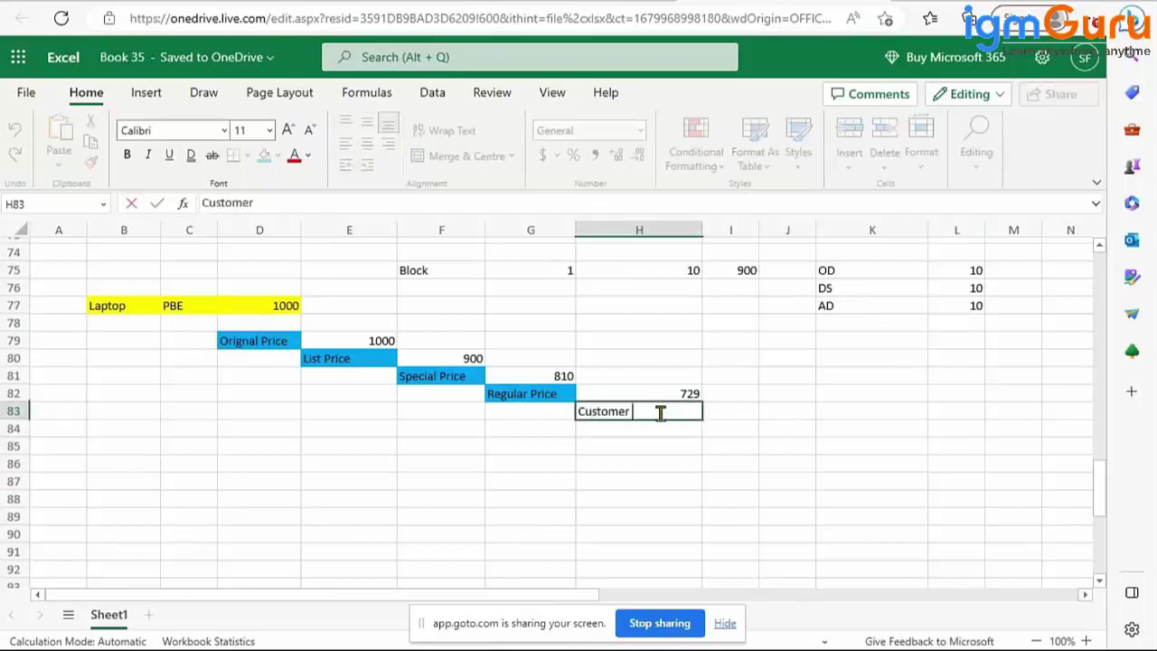
type(" Price")
left_click(716, 412)
left_click(659, 411)
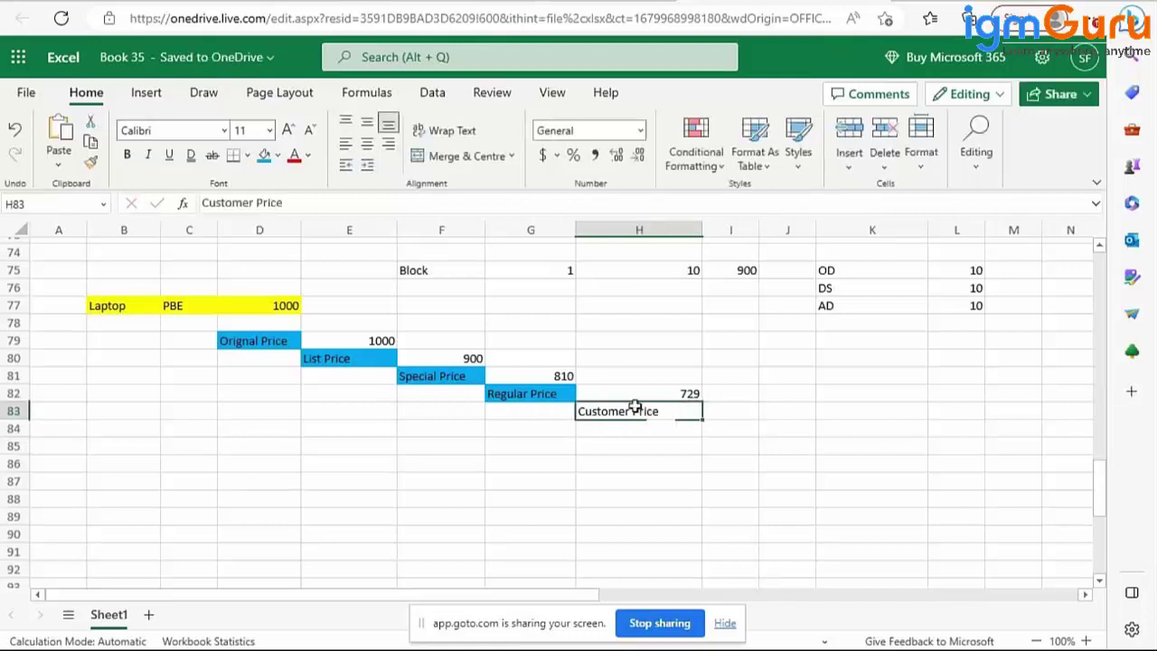
key("F4")
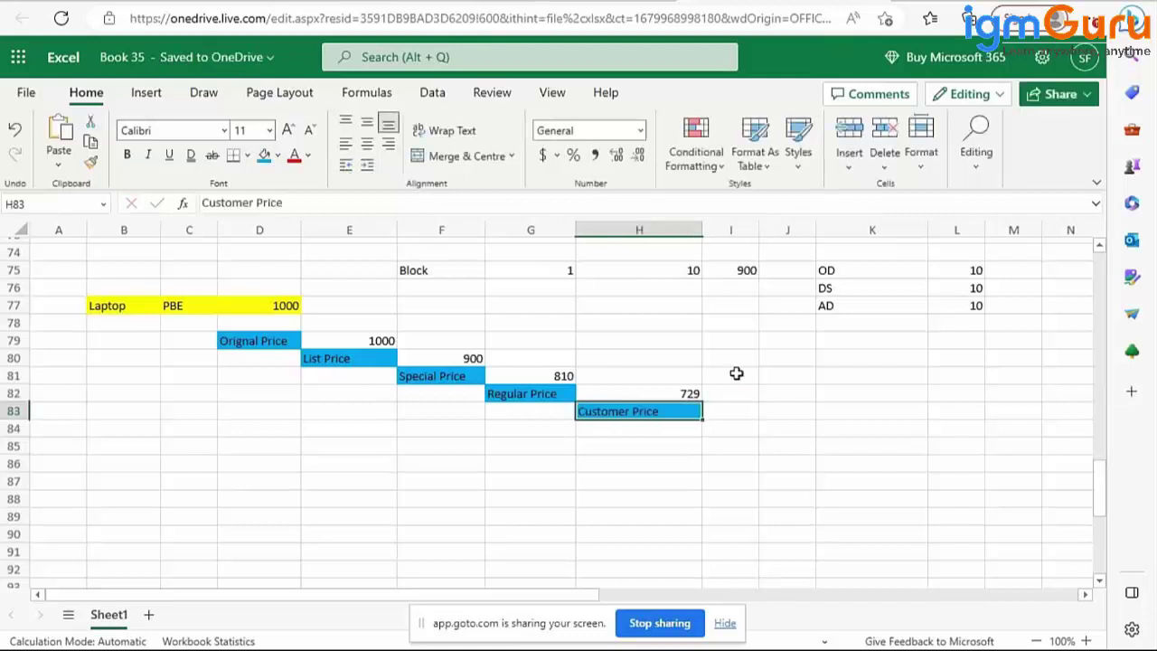
left_click(736, 409)
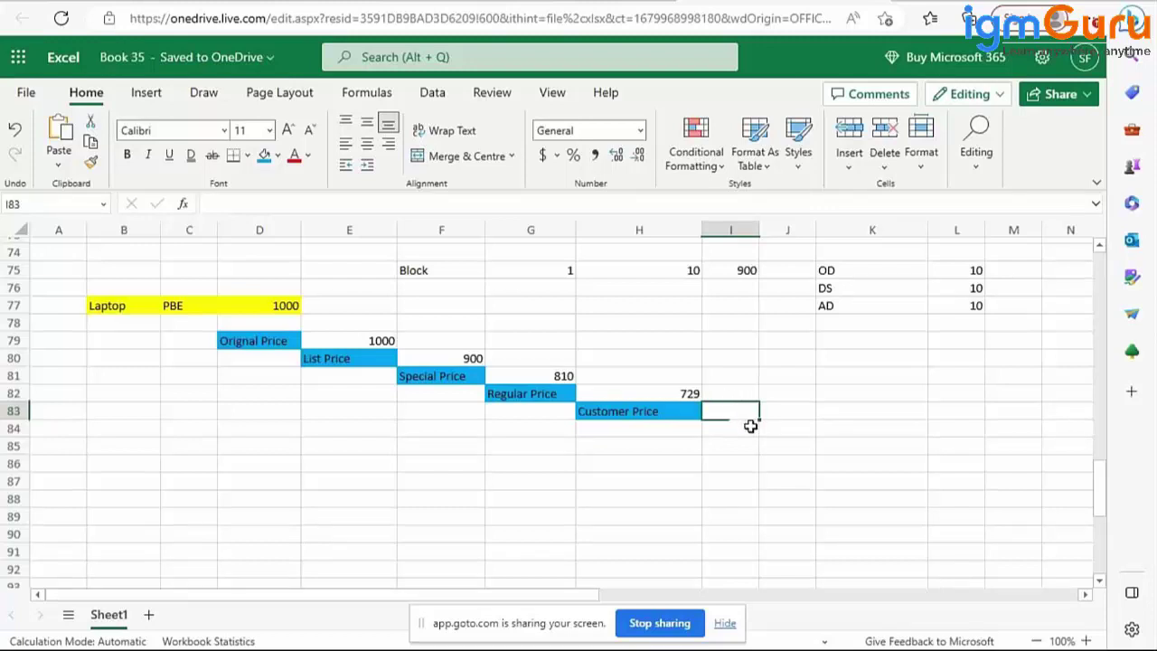
Enter =729-72.9 in I83 so Customer Price reads 656.1.
type("=7")
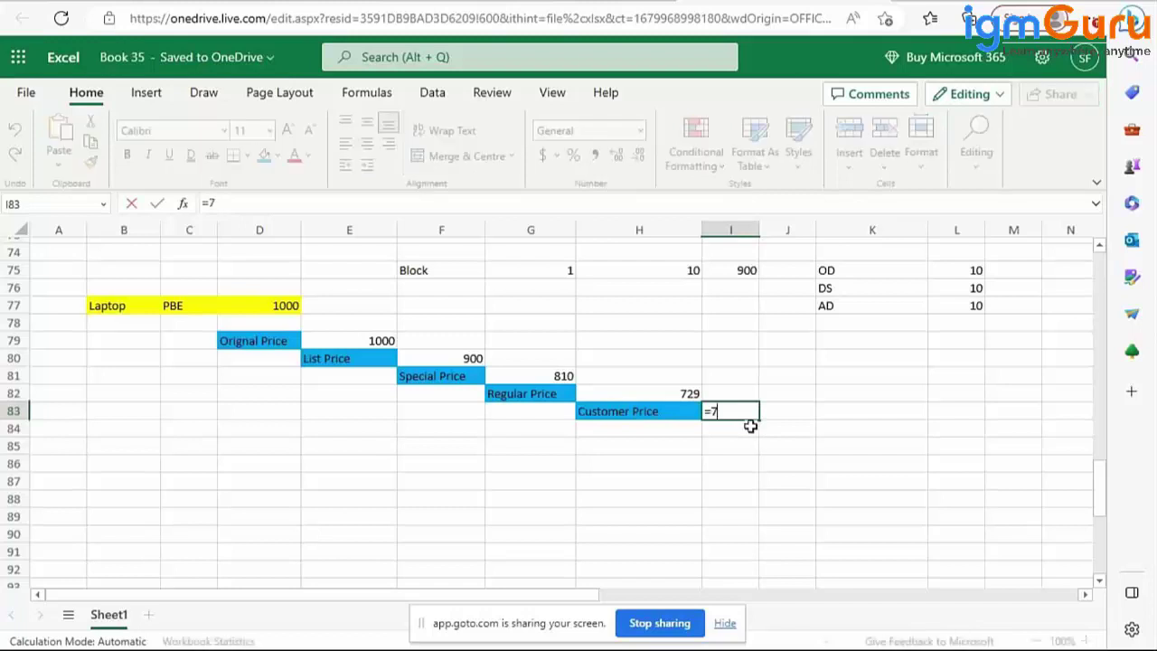
type("29-72.9")
key("Return")
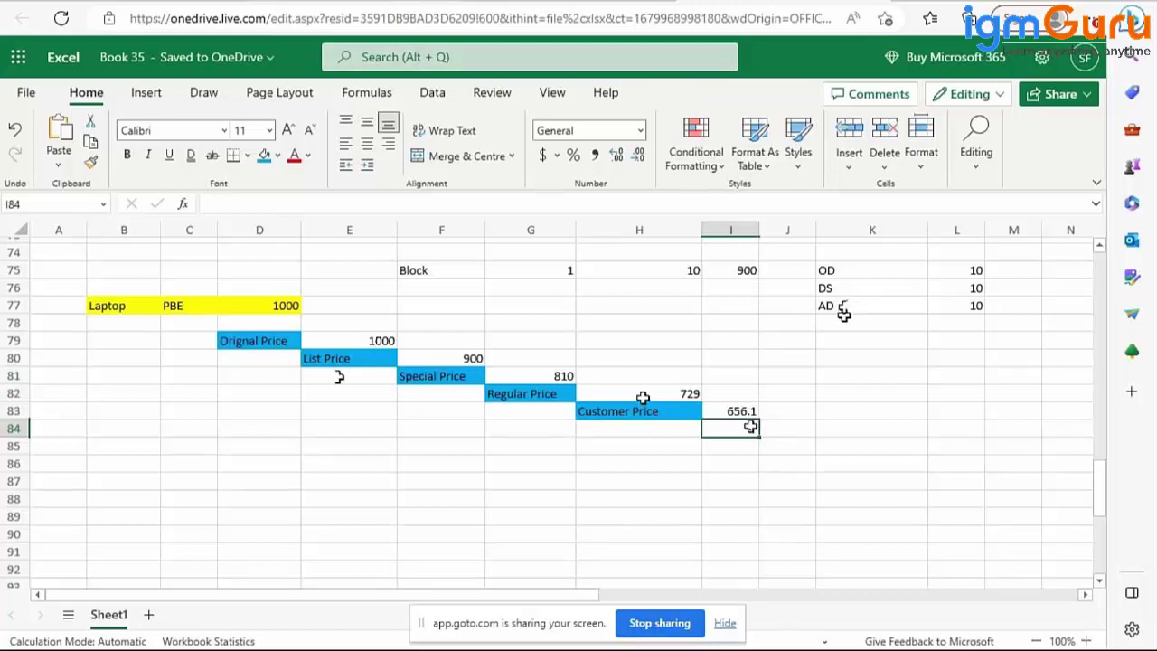
key("ctrl+Tab")
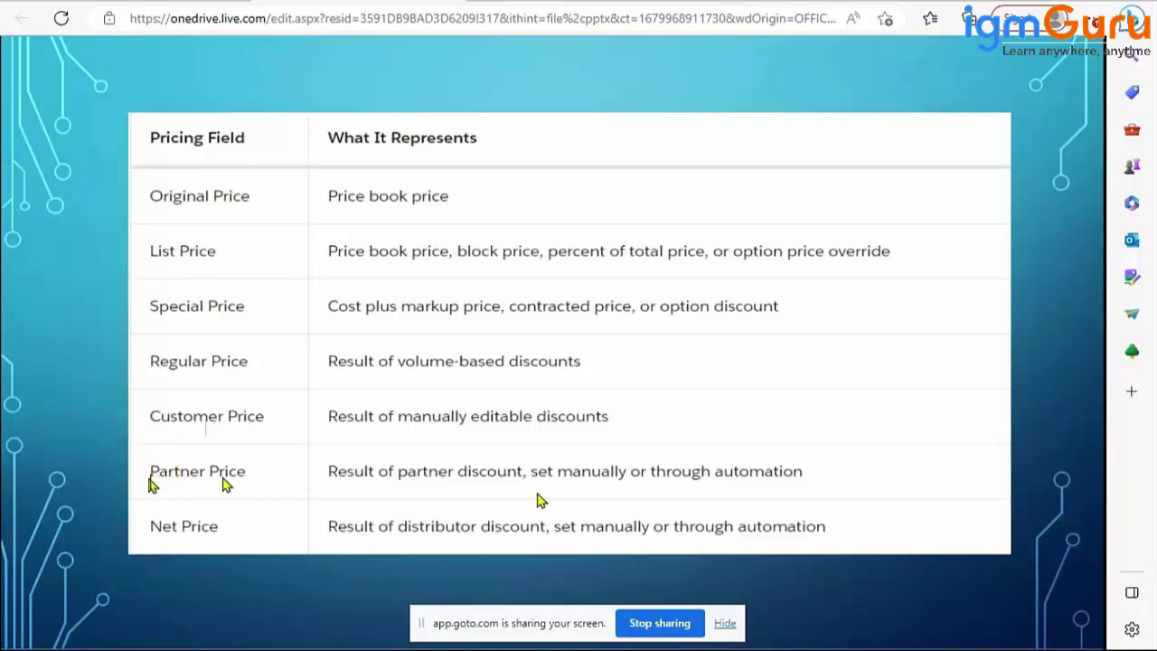
key("ctrl+Tab")
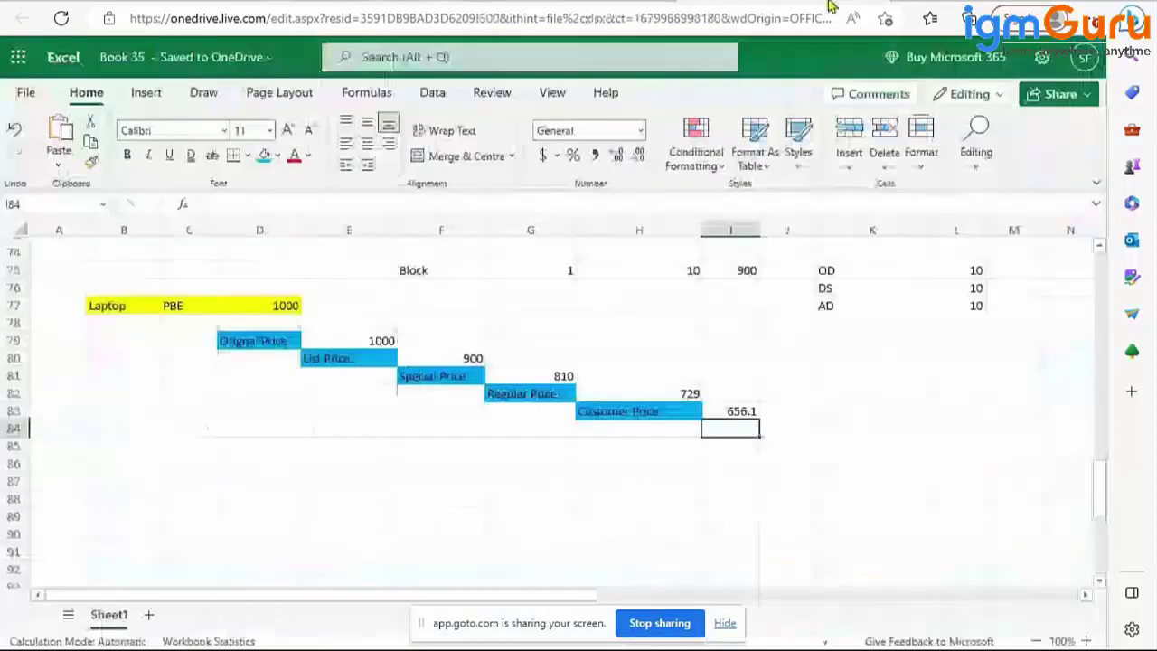
Add a PD discount of 10 in K78:L78 below AD.
left_click(867, 323)
type("PD")
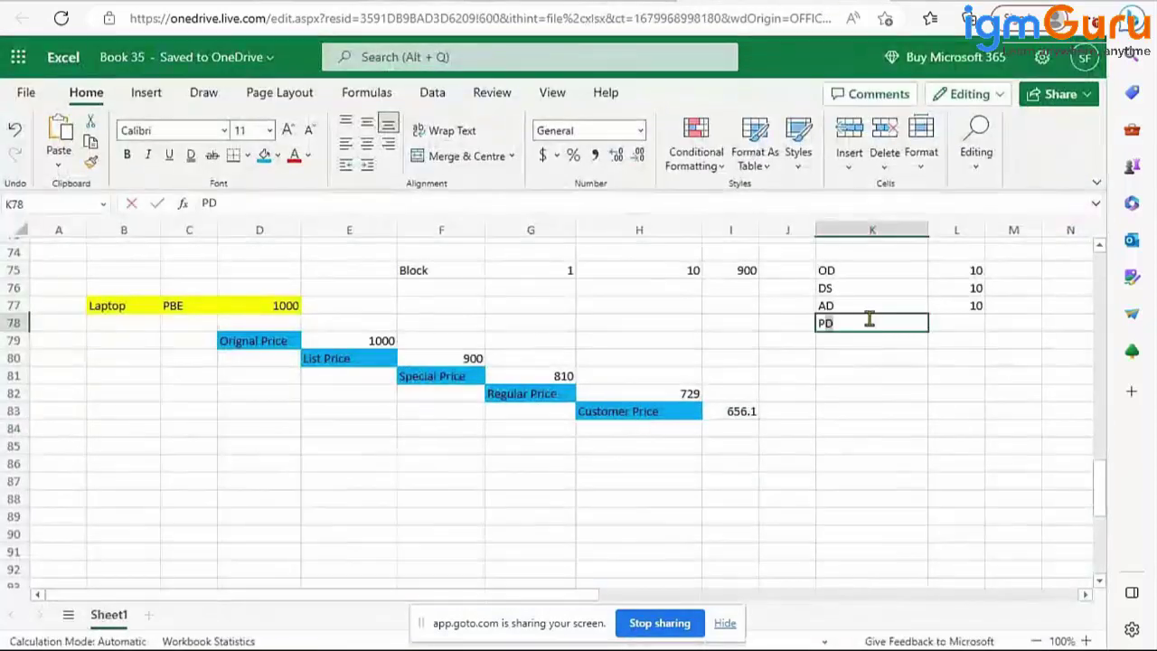
key("Tab")
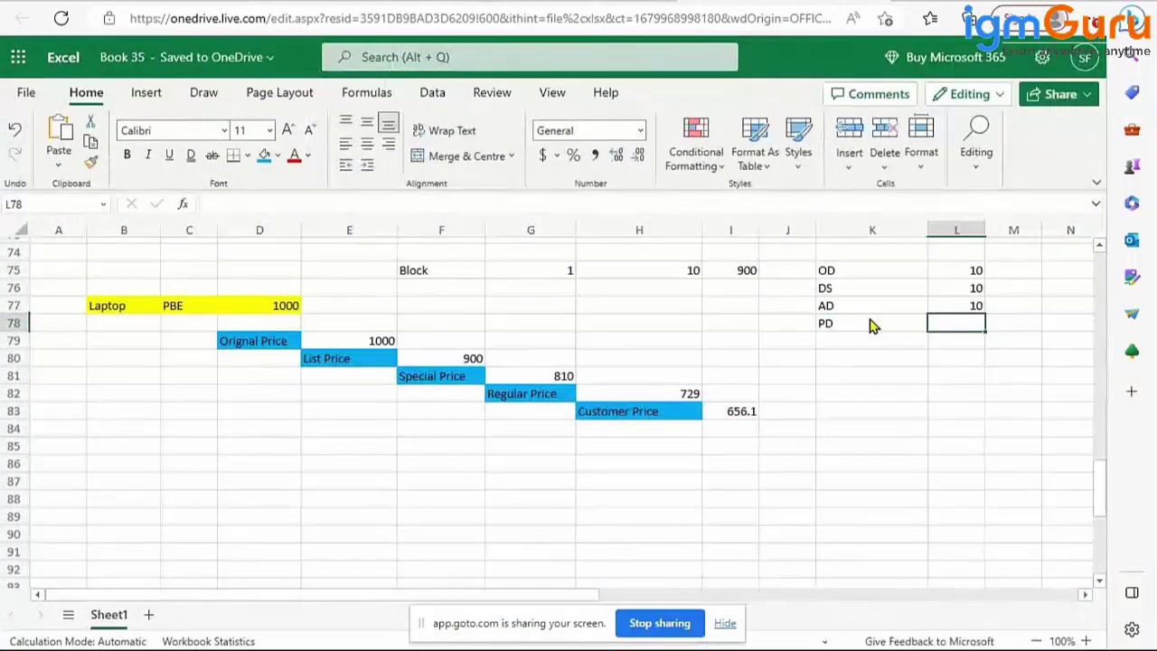
type("10")
Label I84 'Partner P' and enter a partner price formula in J84.
left_click(738, 429)
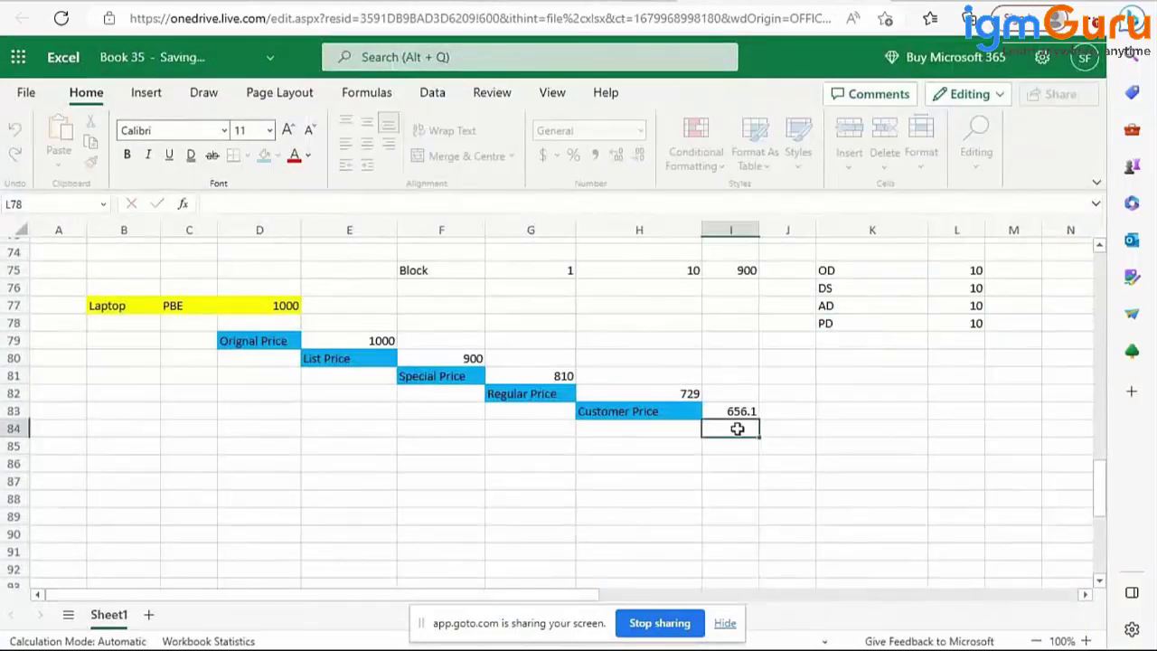
type("Part")
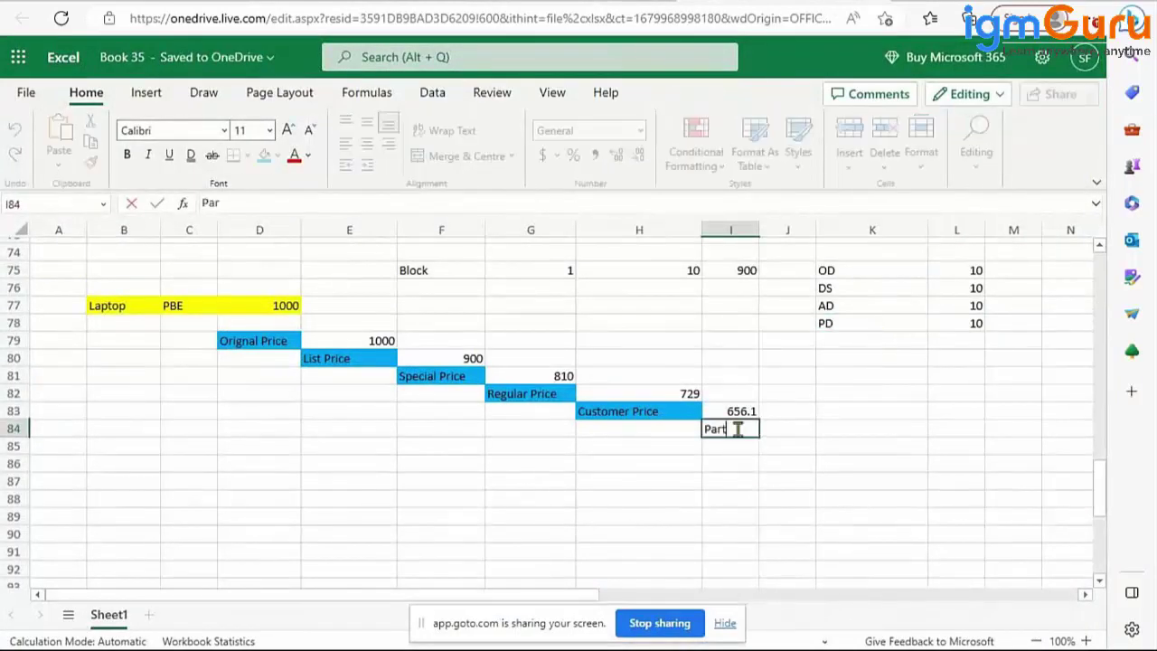
type("ner P")
key("Tab")
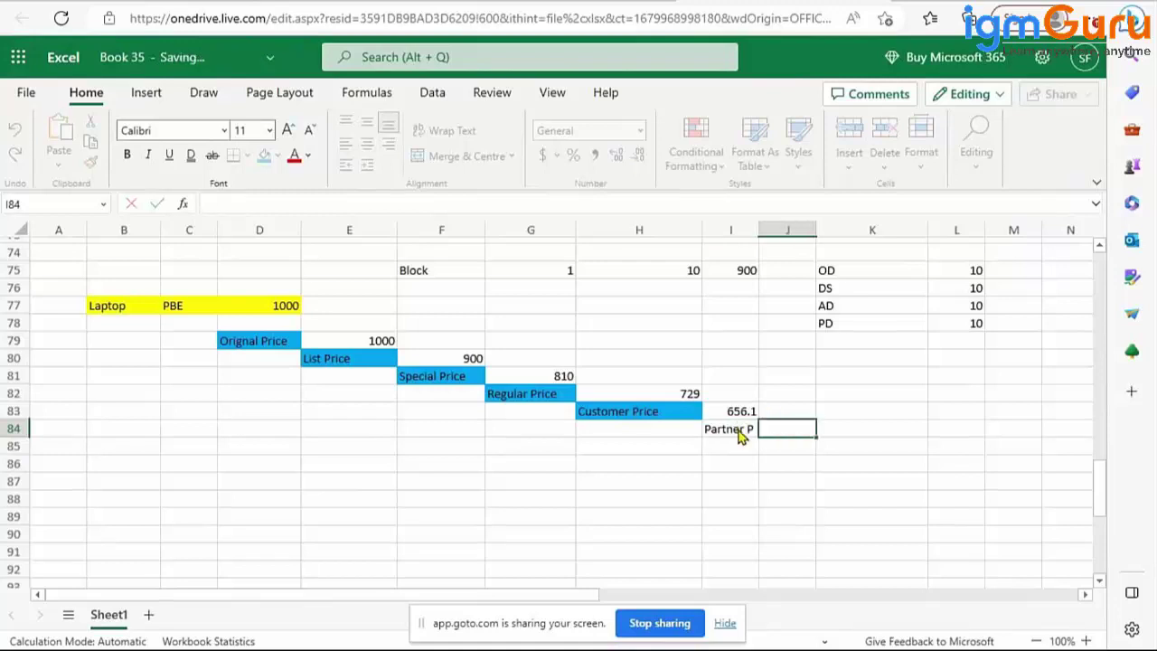
type("=")
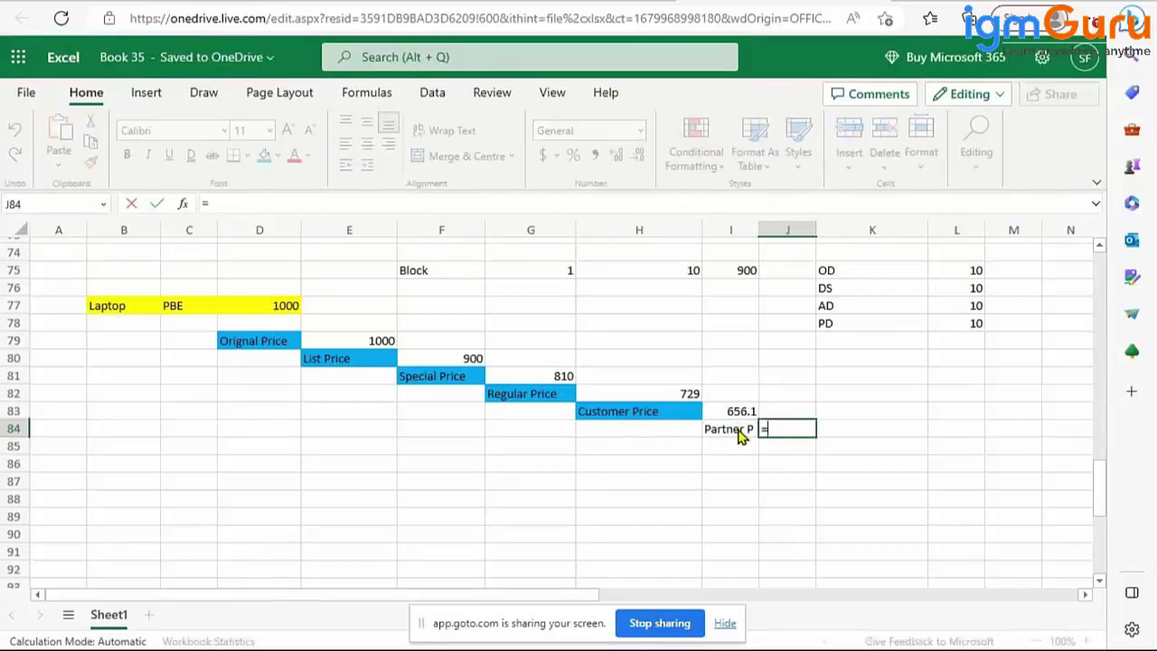
type("656.1=65.61")
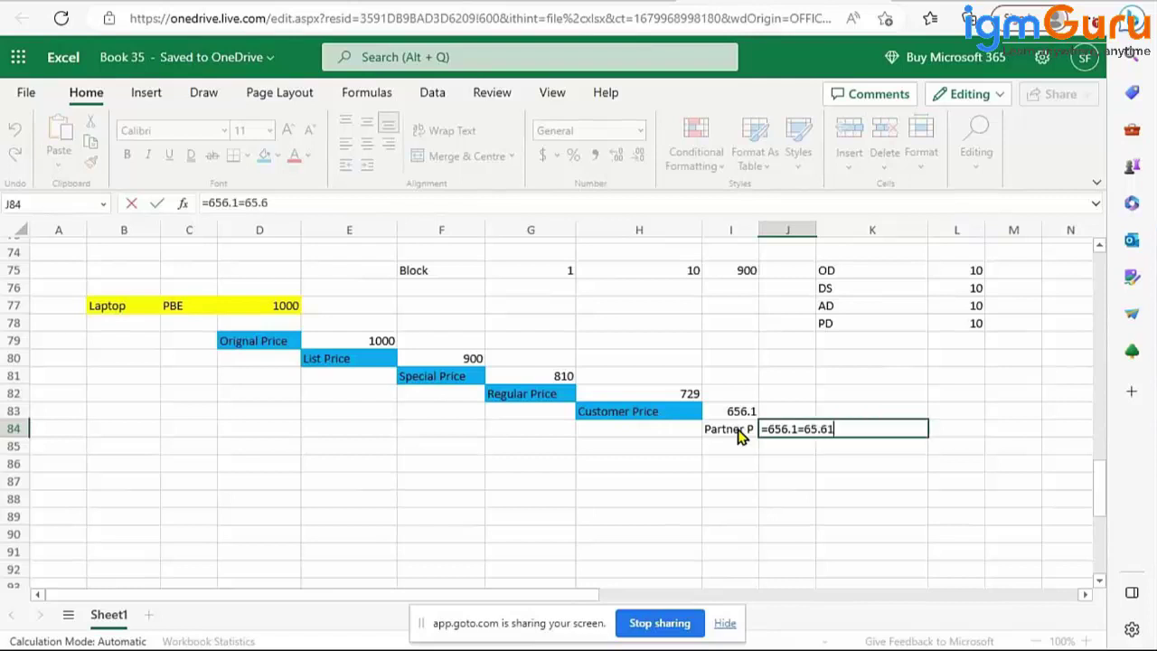
key("Return")
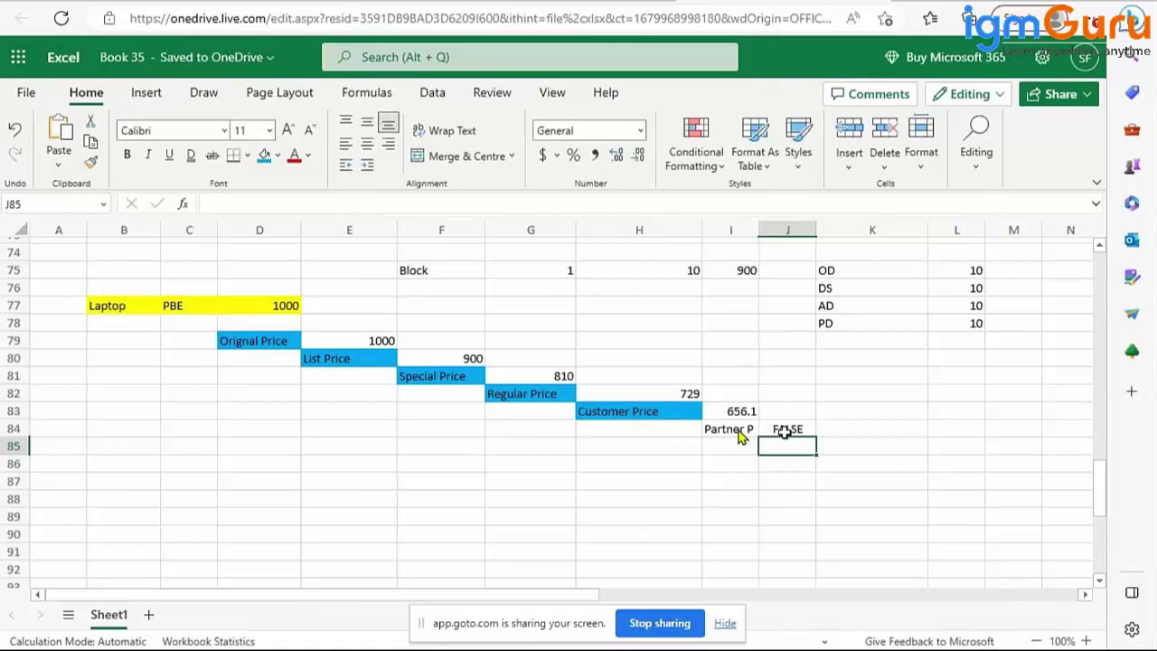
Correct the J84 formula to 656.1 minus 65.61 so Partner P shows 590.49.
left_click(785, 431)
left_click(251, 205)
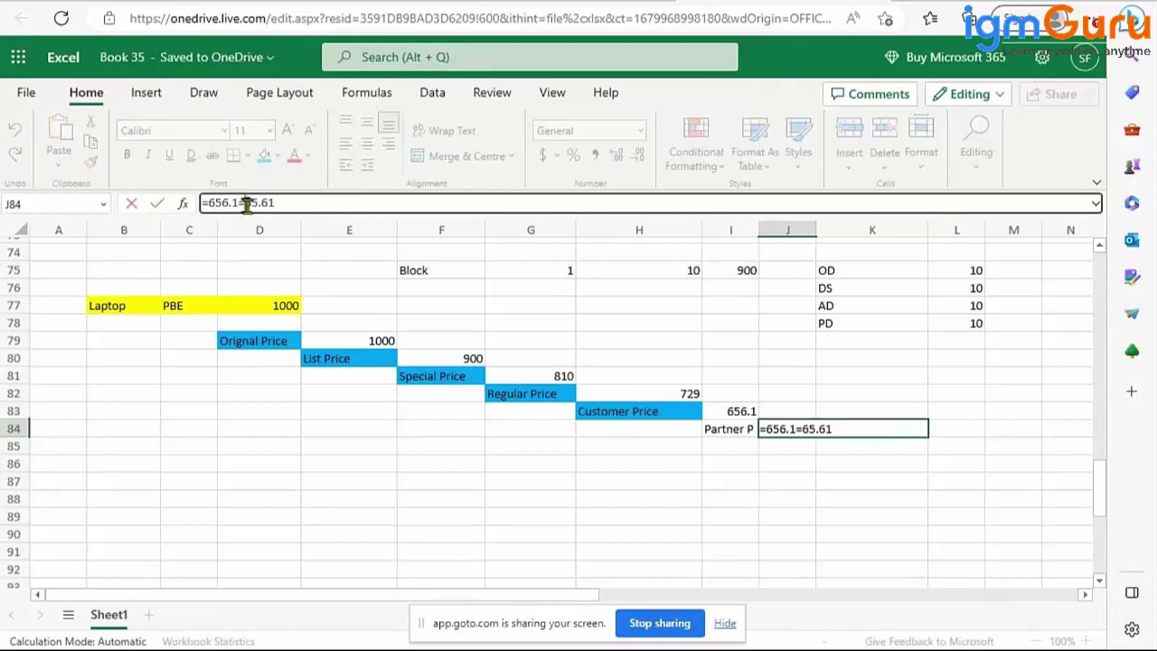
key("BackSpace")
type("-")
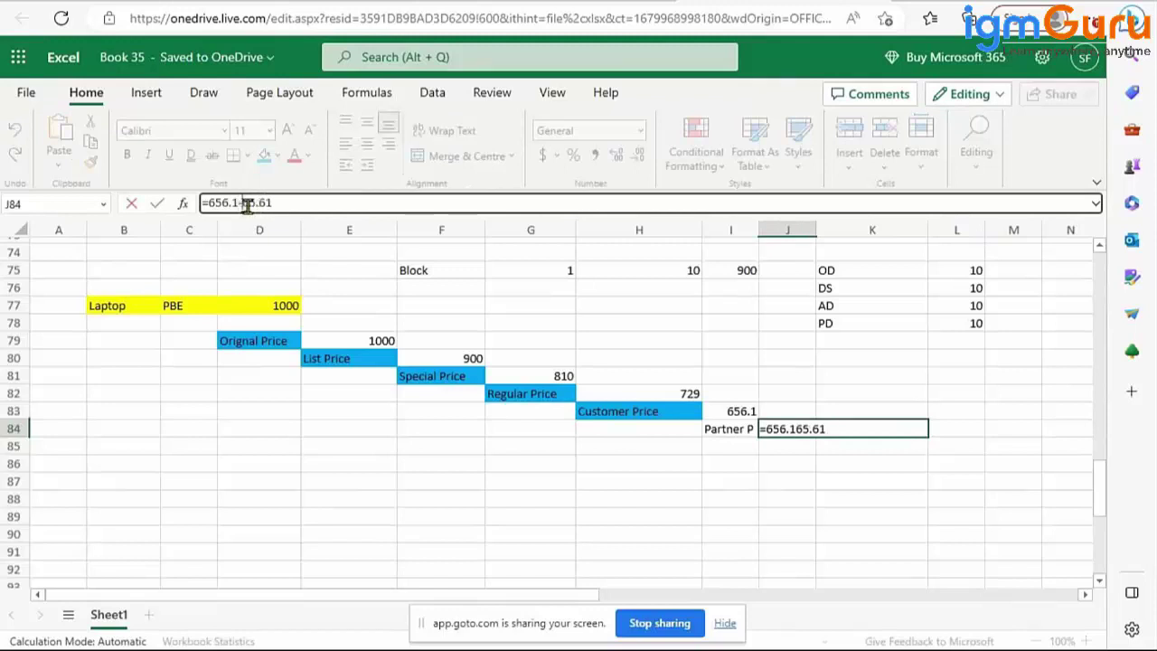
key("Return")
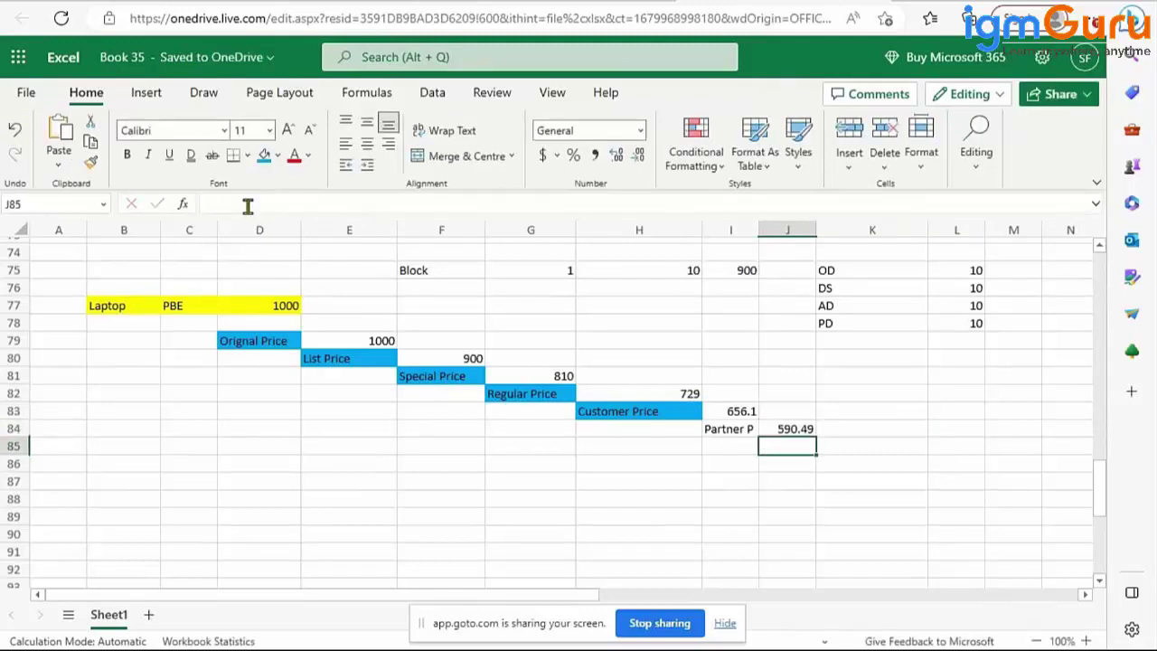
left_click(741, 428)
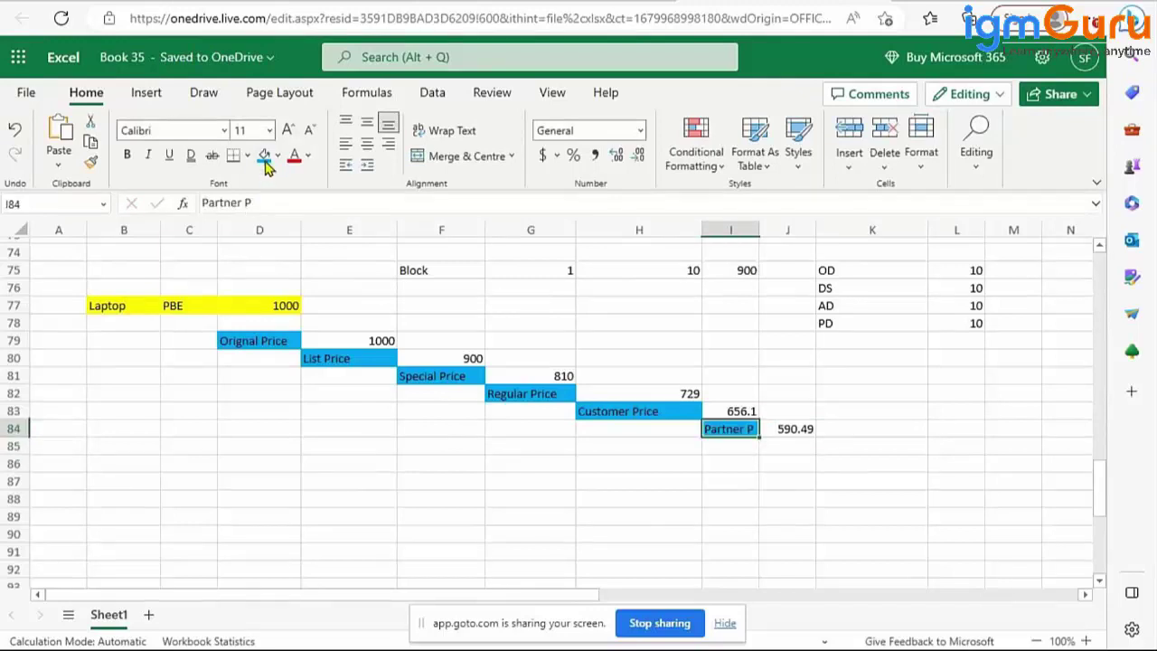
key("ctrl+Tab")
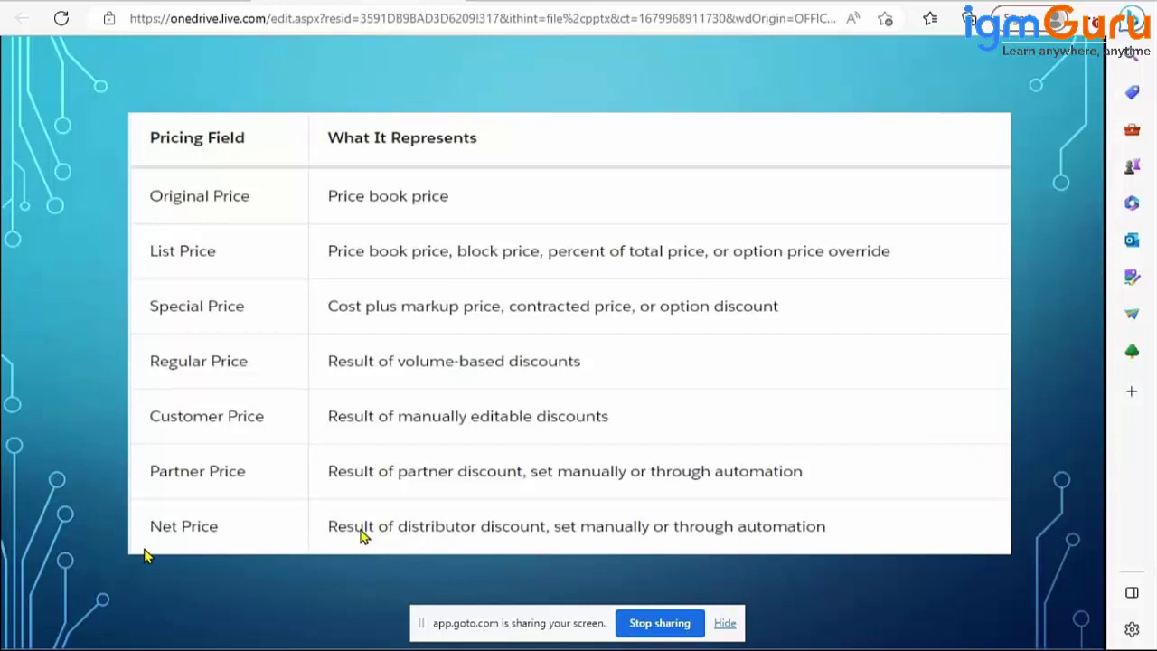
left_click(735, 3)
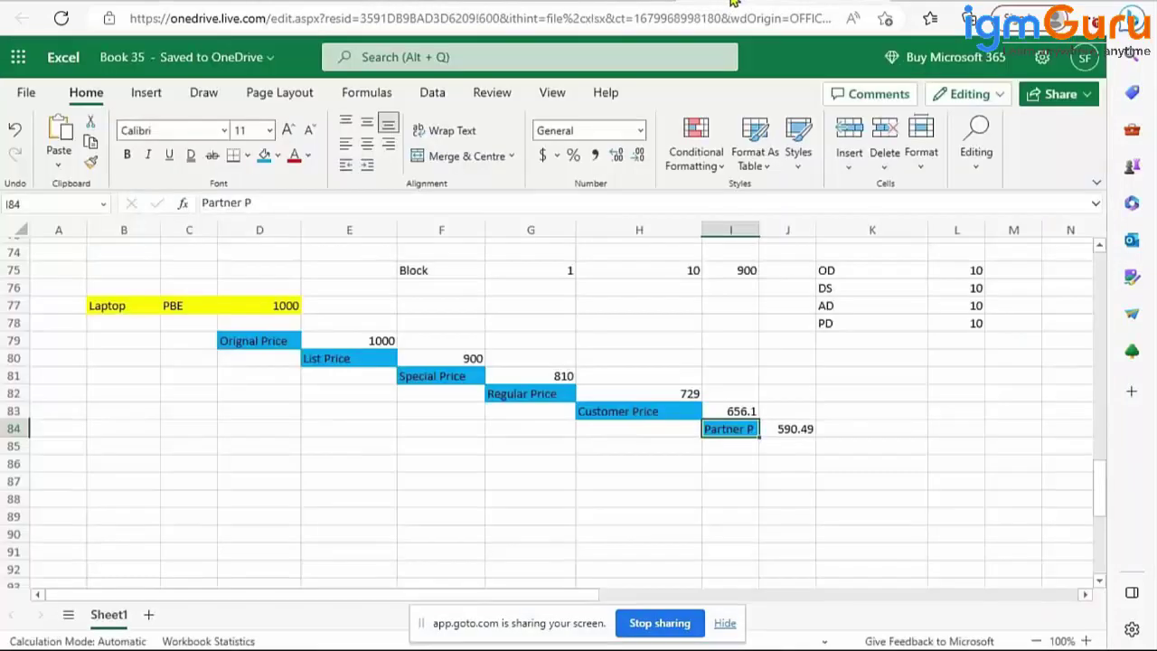
Add a DD discount of 10 in K79:L79 below PD.
left_click(857, 342)
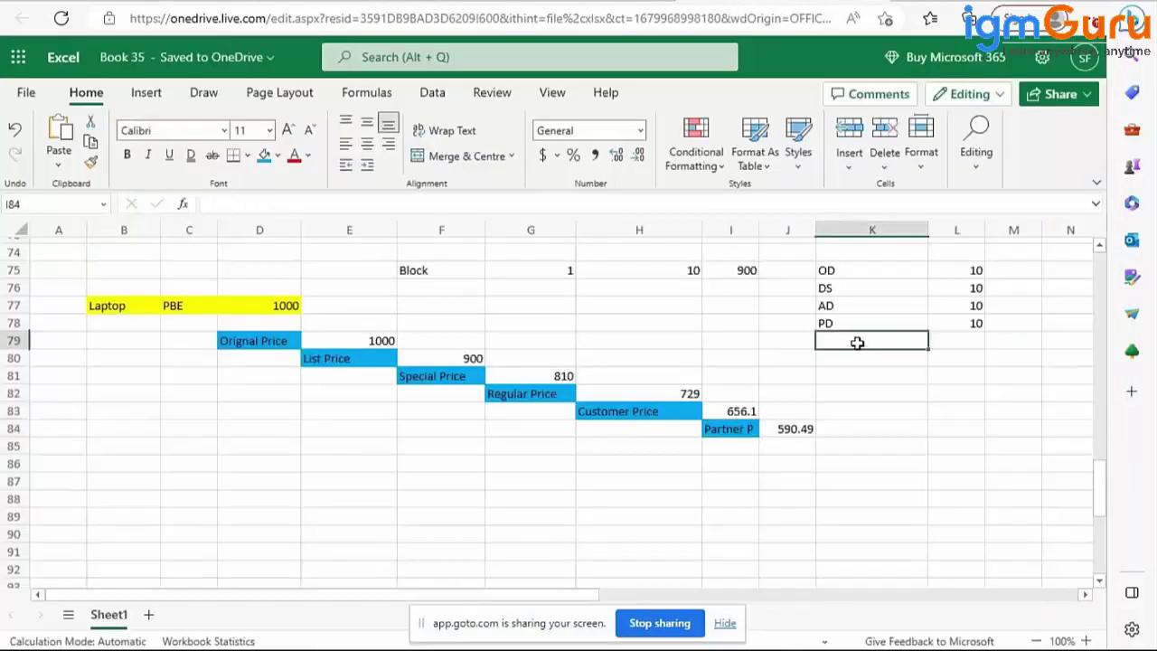
type("DD")
key("Tab")
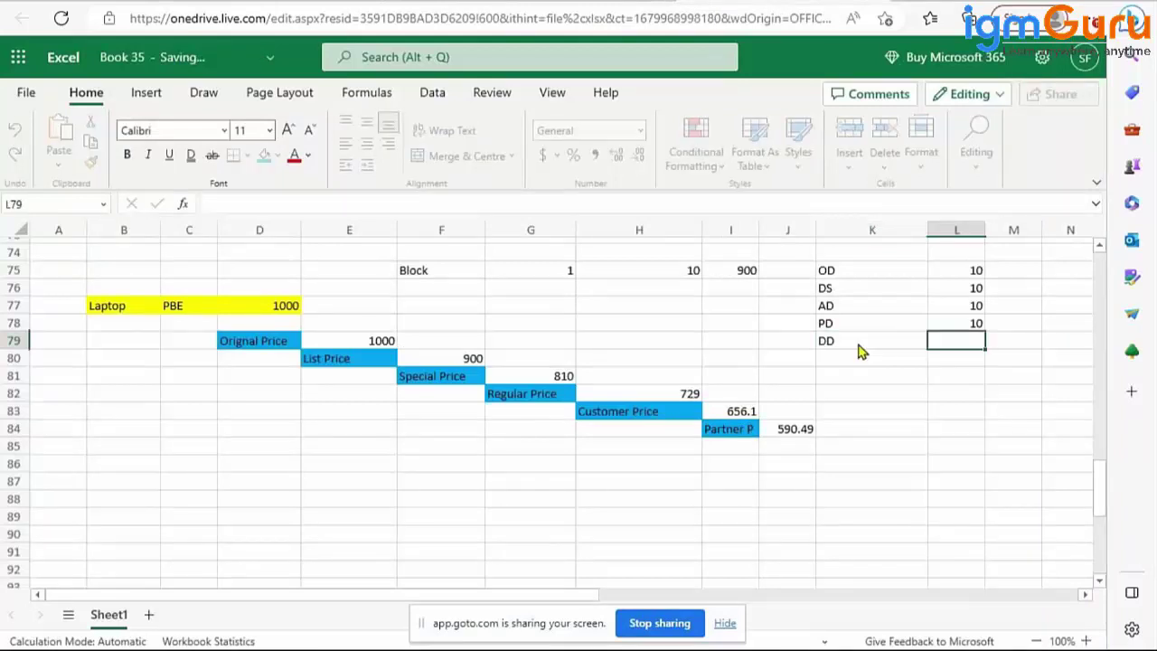
type("10")
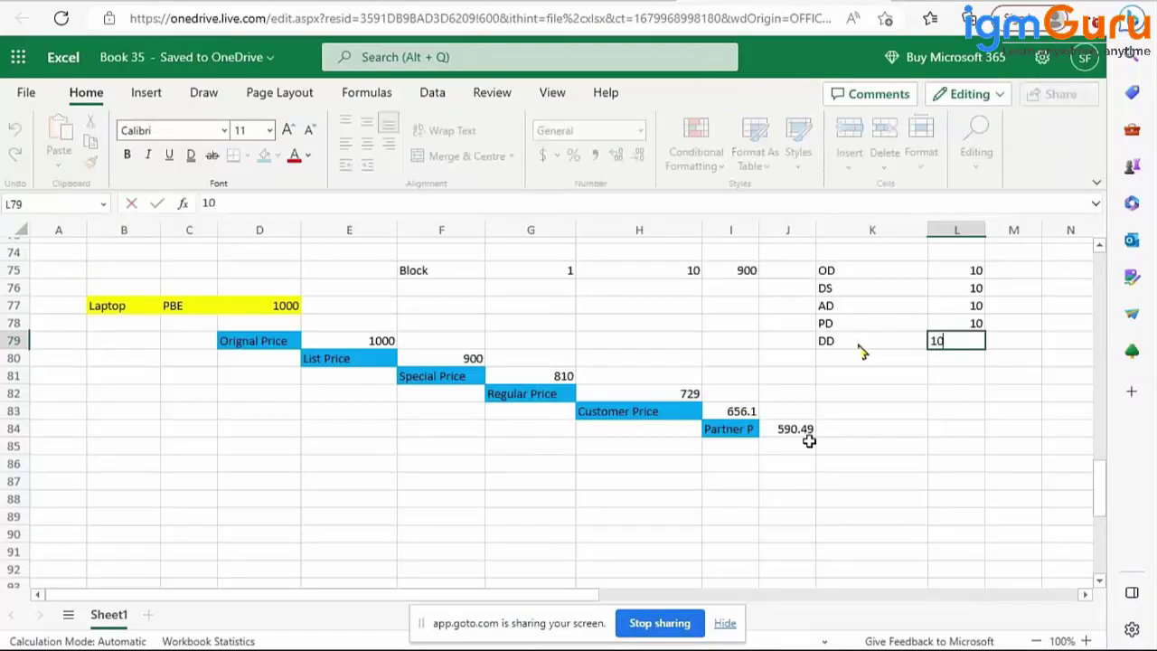
Enter 'Net Price' in J85 with =590.49-59.1 in K85, and fill J85 blue.
left_click(810, 441)
type("Ne")
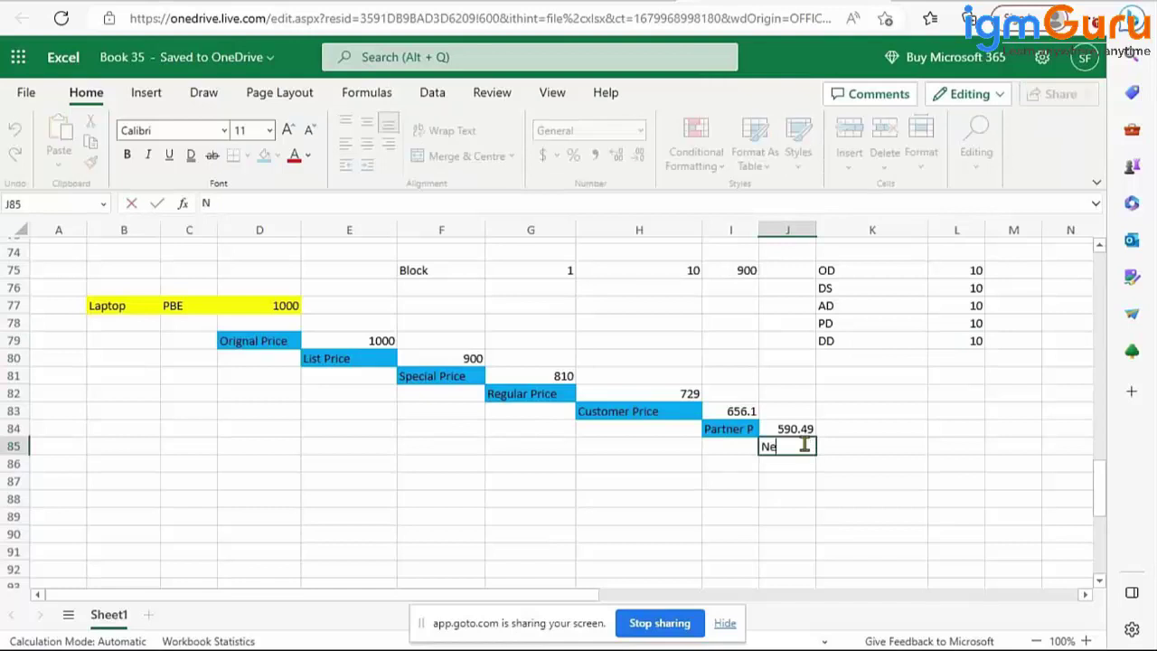
type("t Price")
left_click(855, 448)
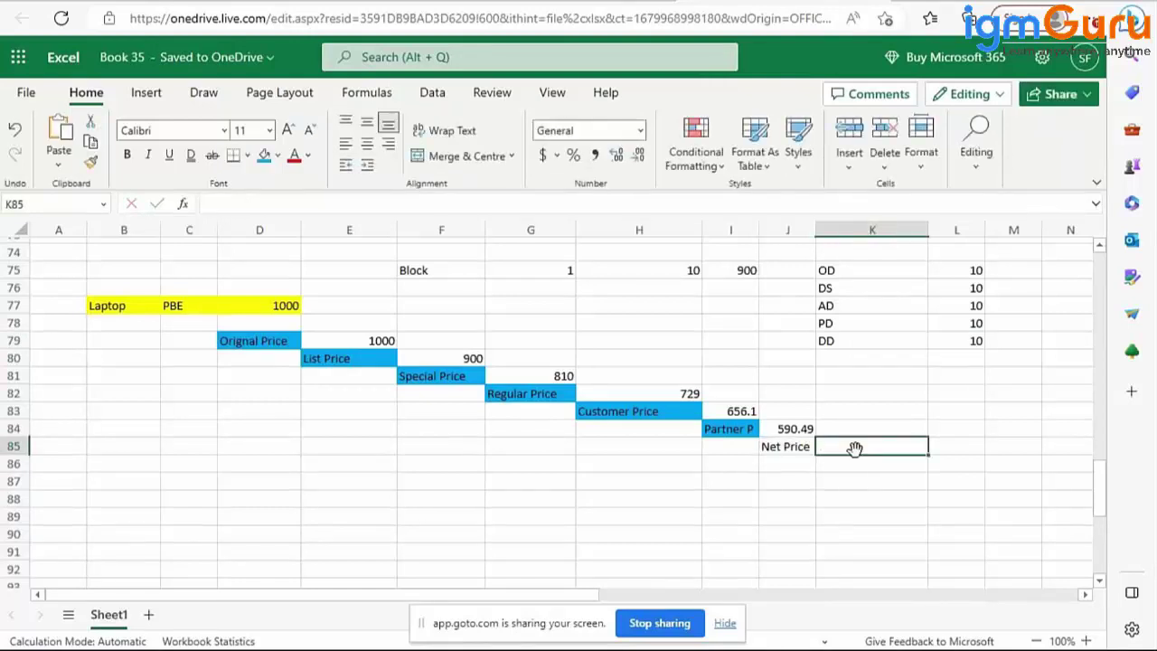
type("=59")
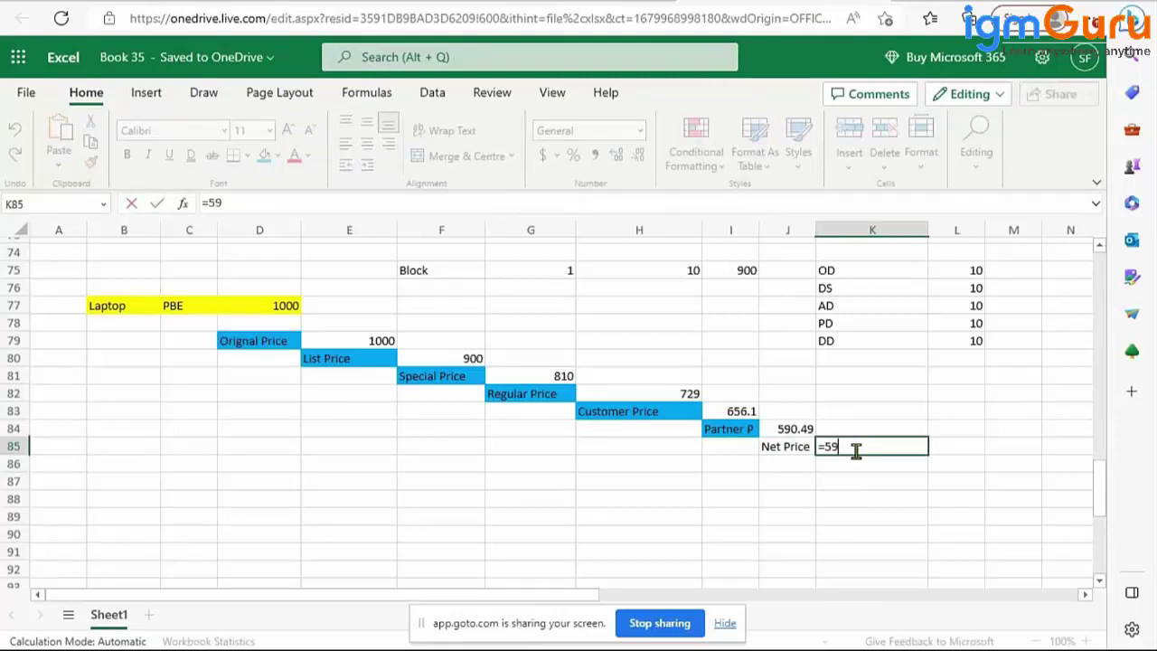
type("0.49-59.1")
key("Return")
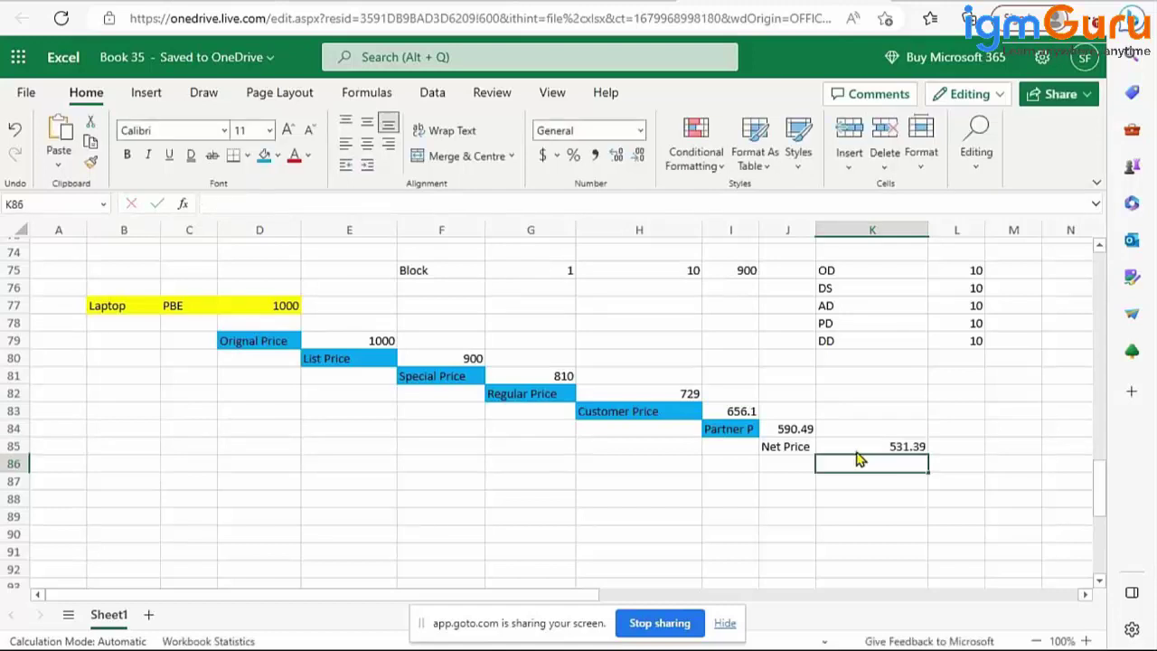
left_click(796, 447)
left_click(264, 155)
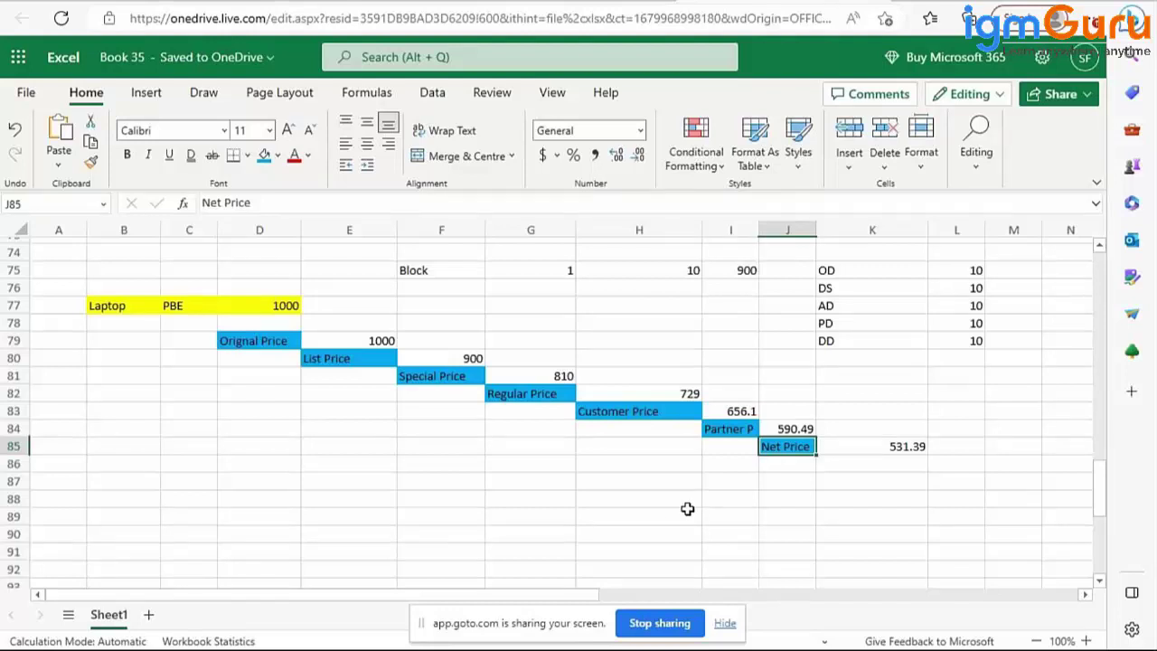
left_click_drag(977, 269, 975, 337)
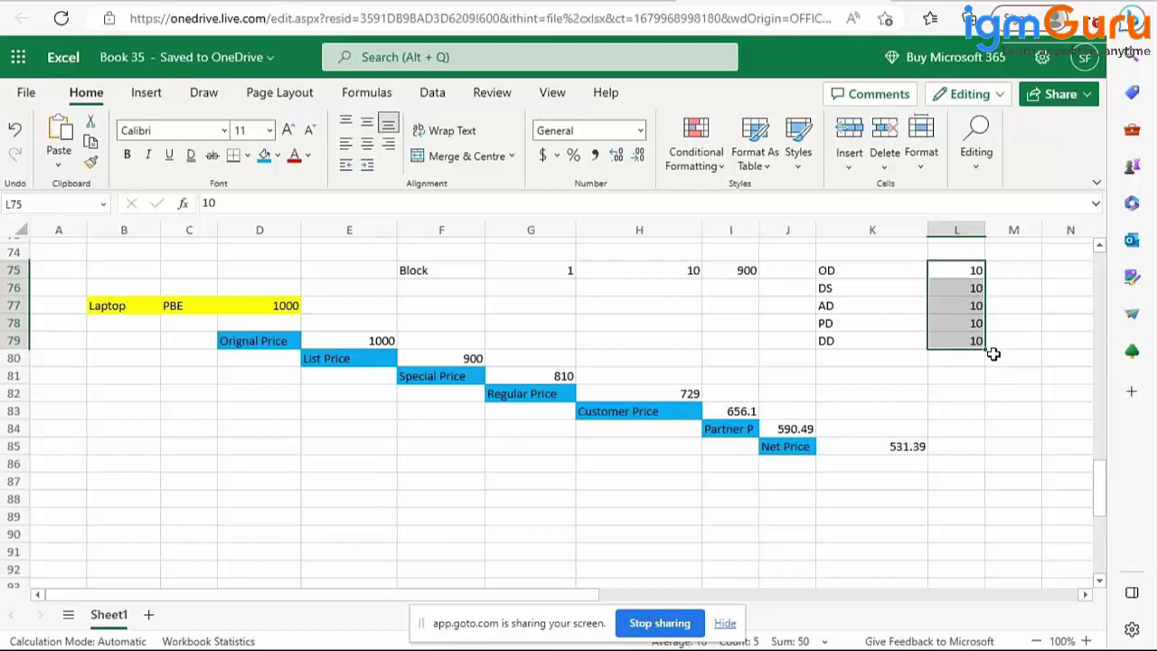
left_click(454, 358)
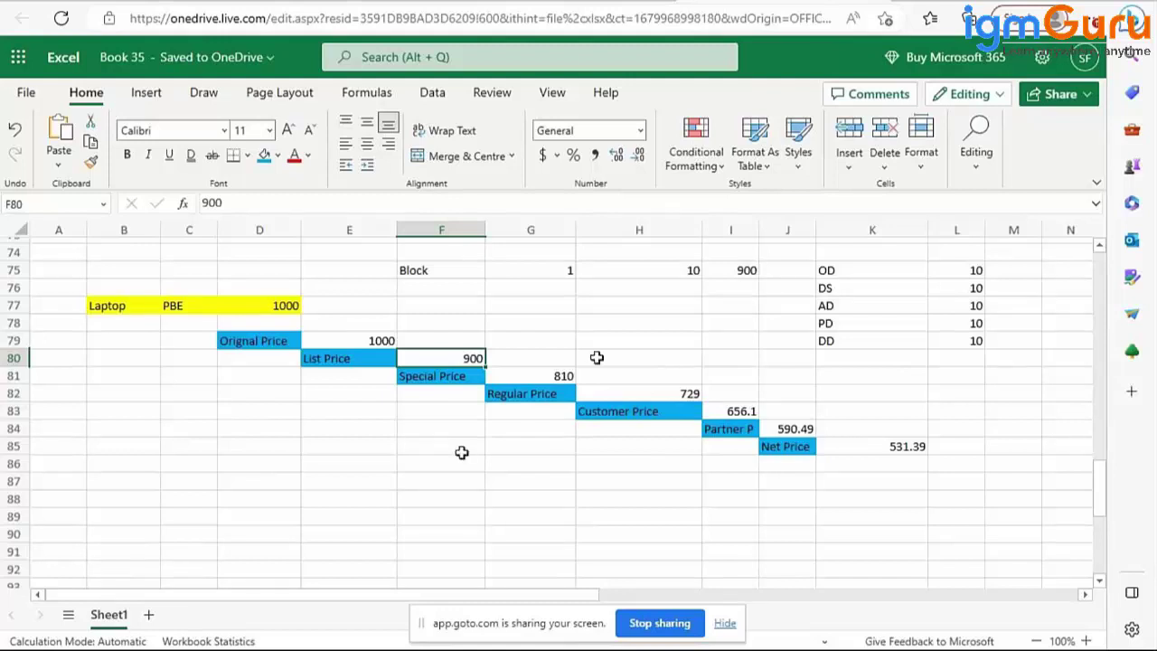
Apply red font colour to the DS row K76:L76 and the PD row K78:L78.
left_click_drag(825, 292, 943, 284)
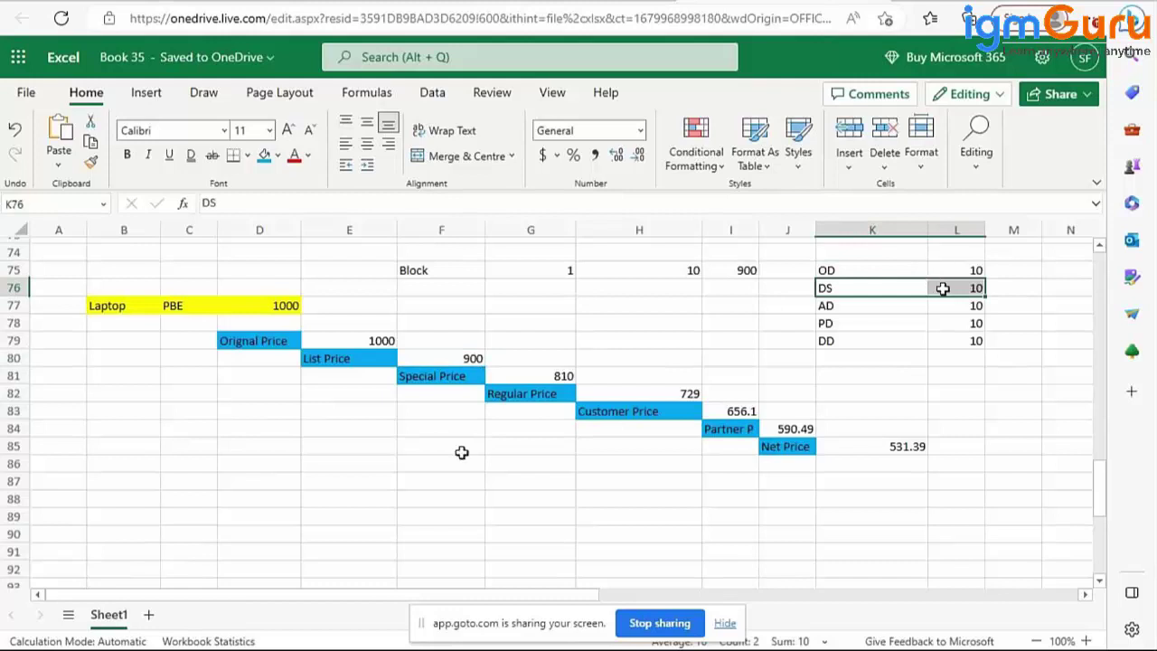
left_click(292, 161)
left_click(852, 326)
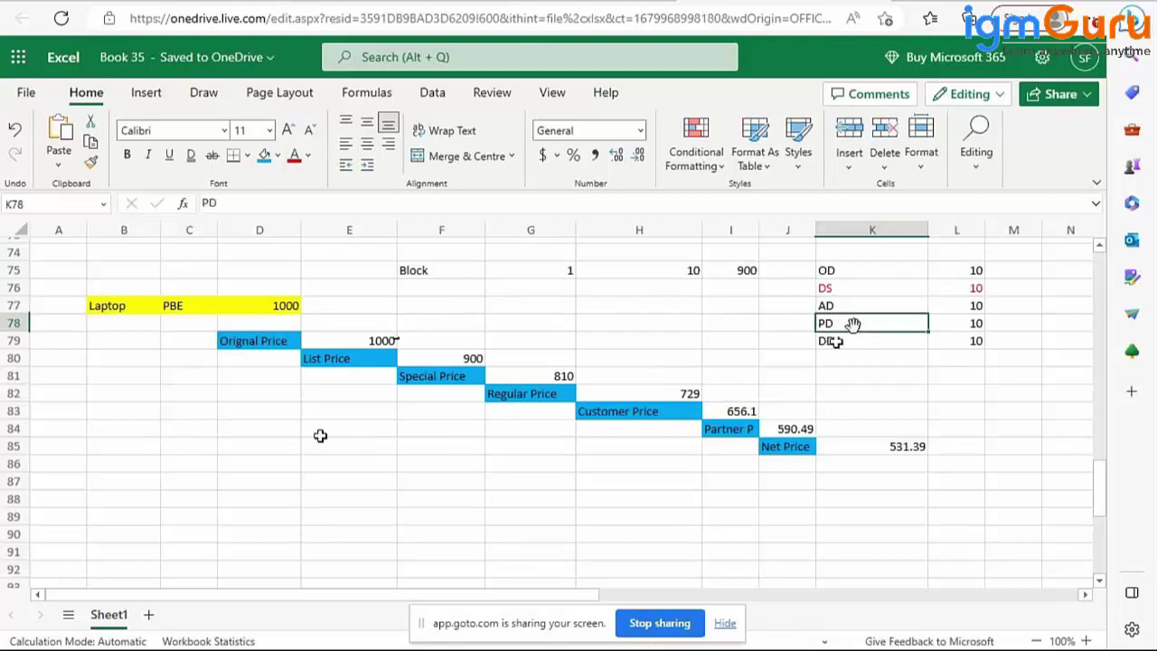
left_click_drag(891, 323, 948, 320)
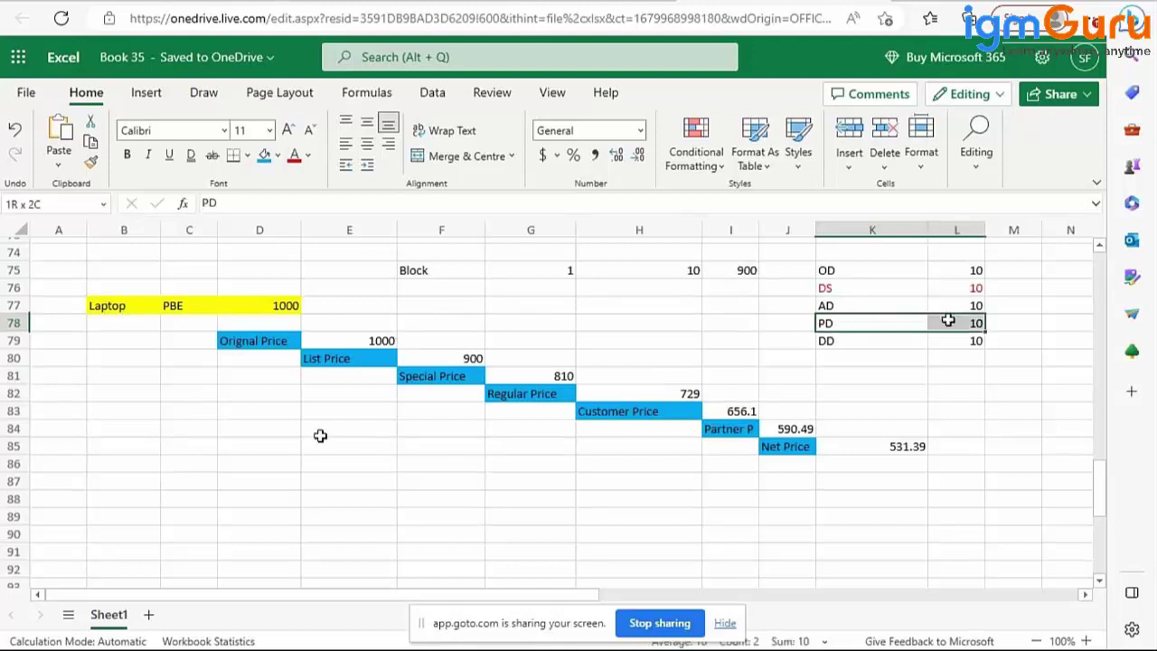
left_click(294, 155)
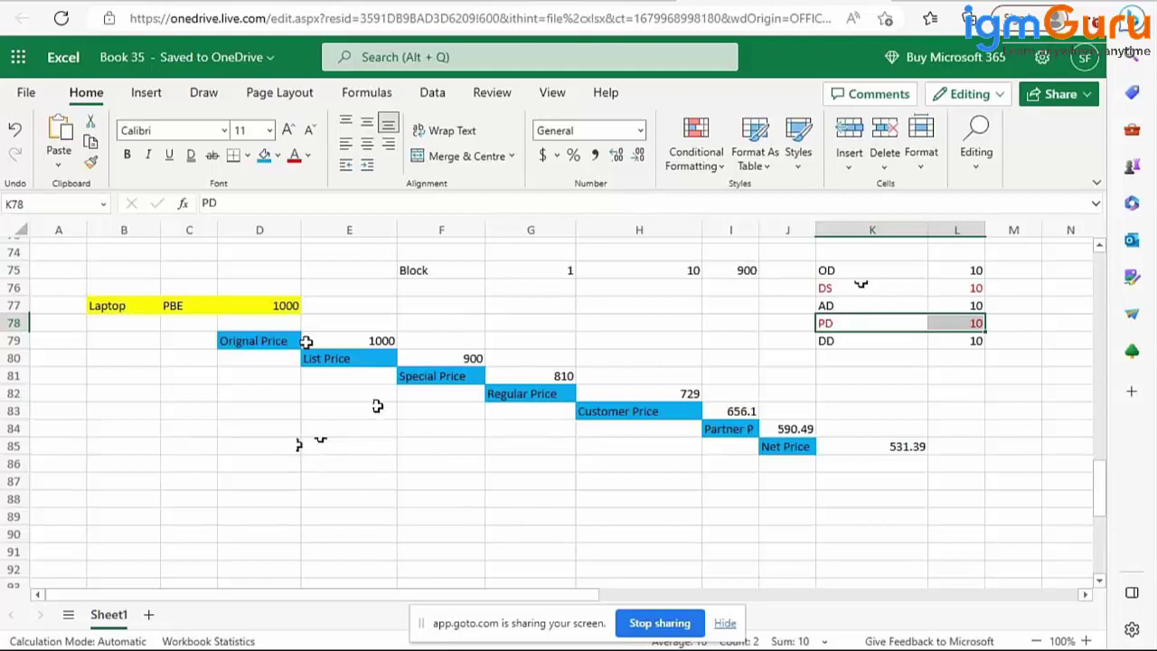
Enter 900 in E86 and again in F87 to start the second staircase.
left_click(345, 462)
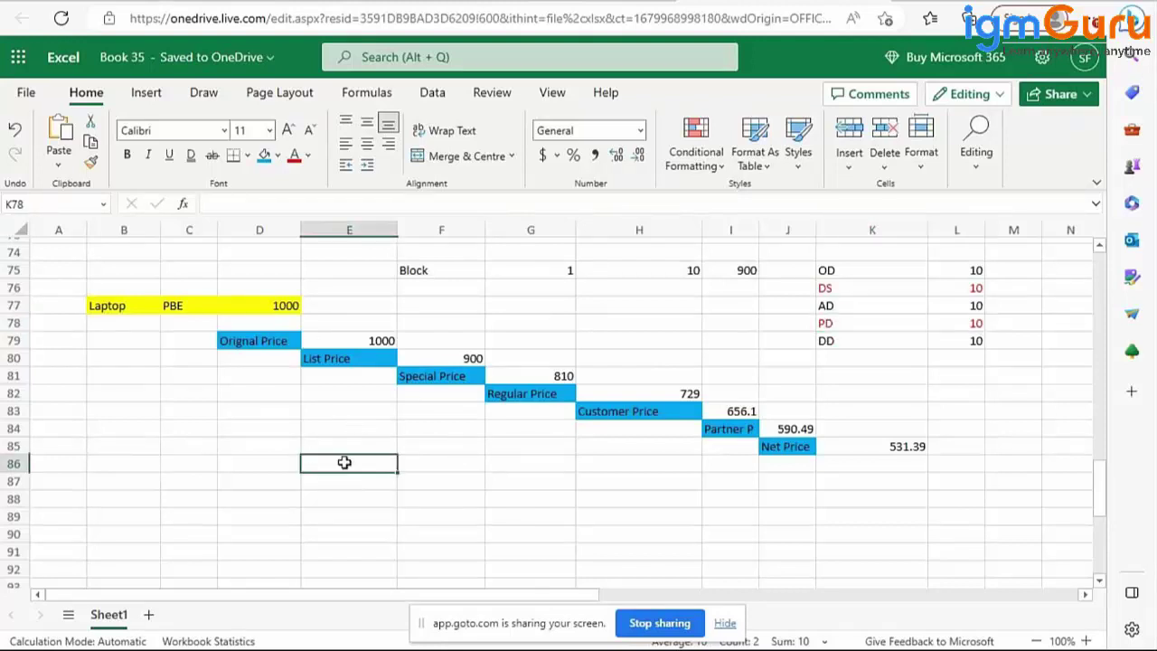
type("900")
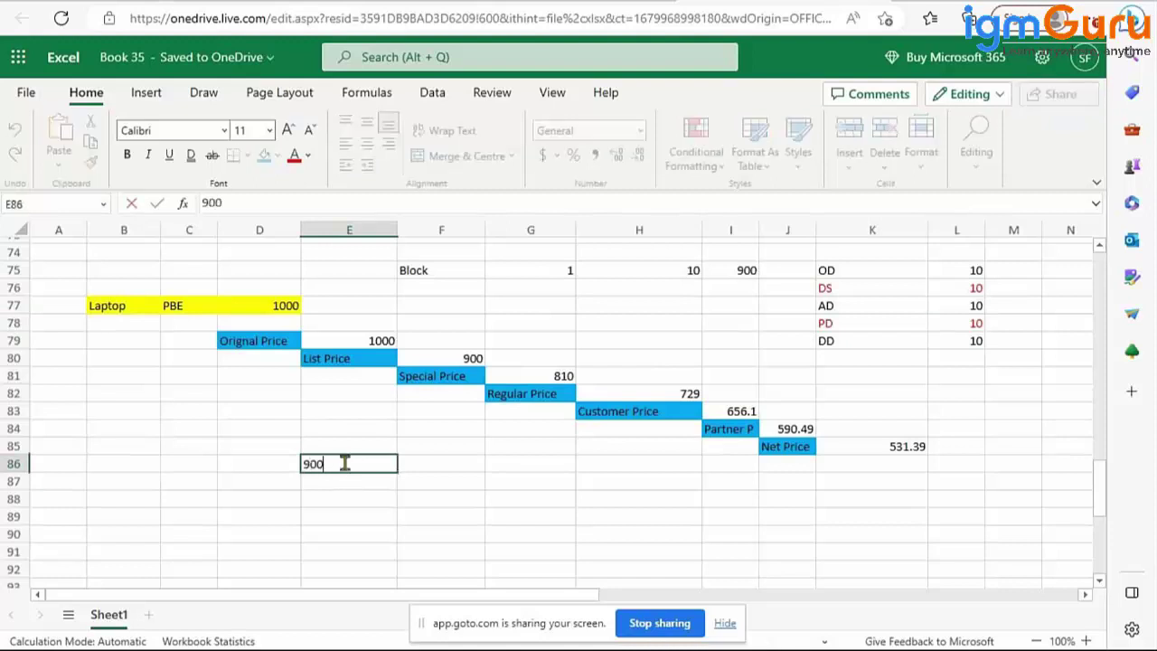
left_click(418, 484)
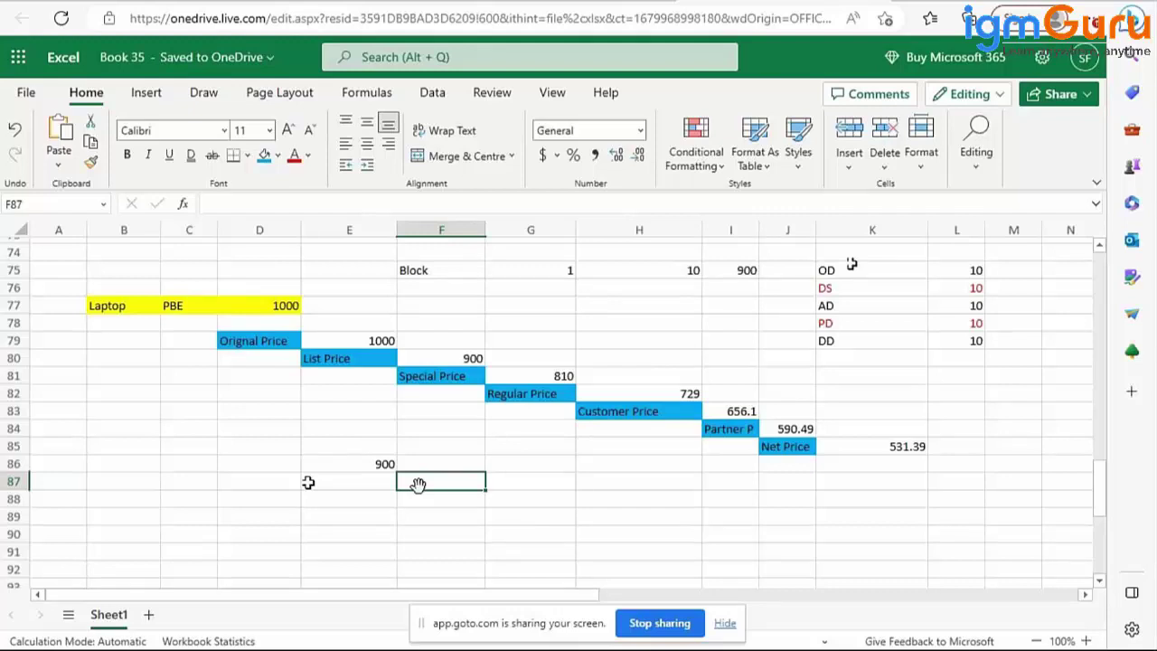
type("9")
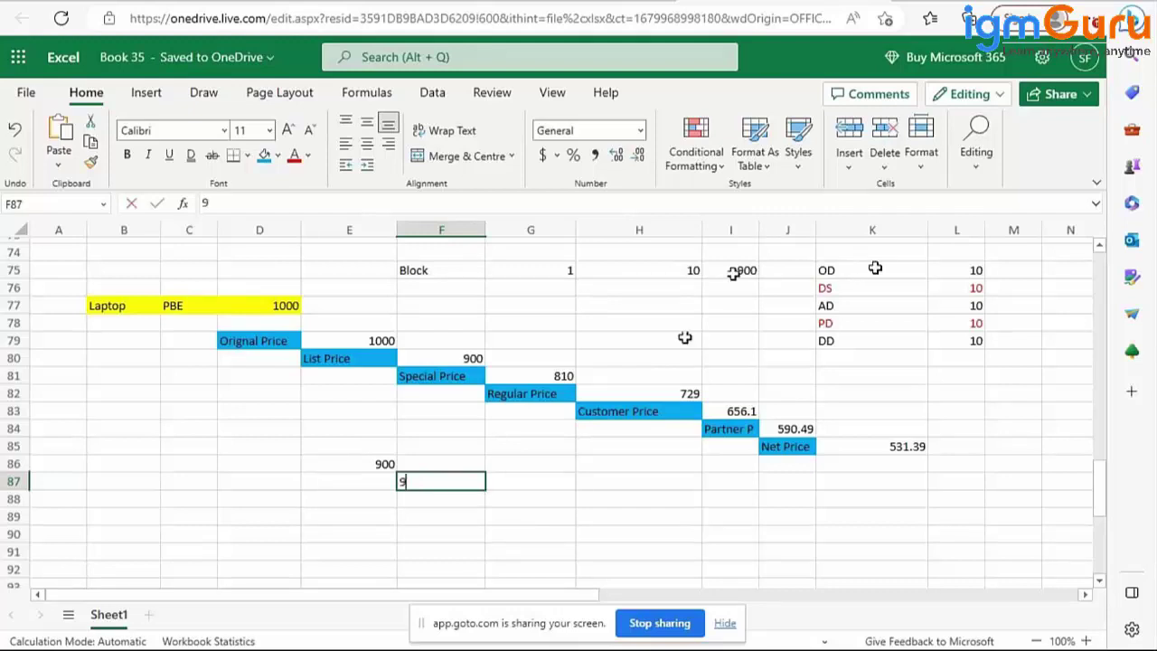
type("00")
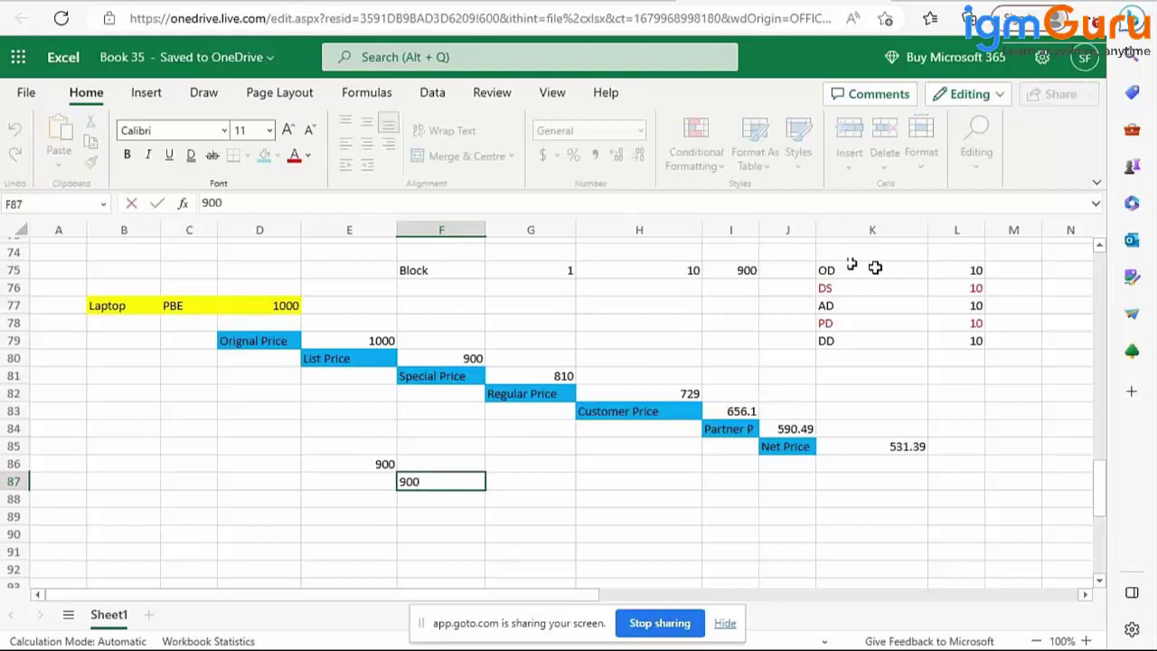
key("Return")
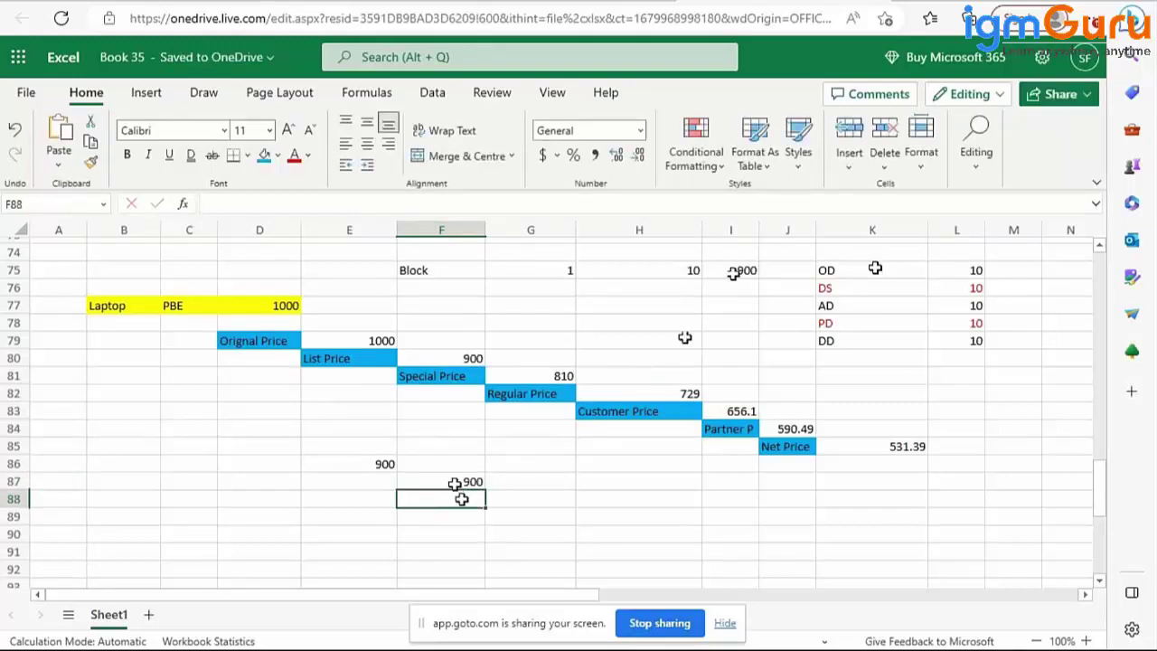
left_click(451, 484)
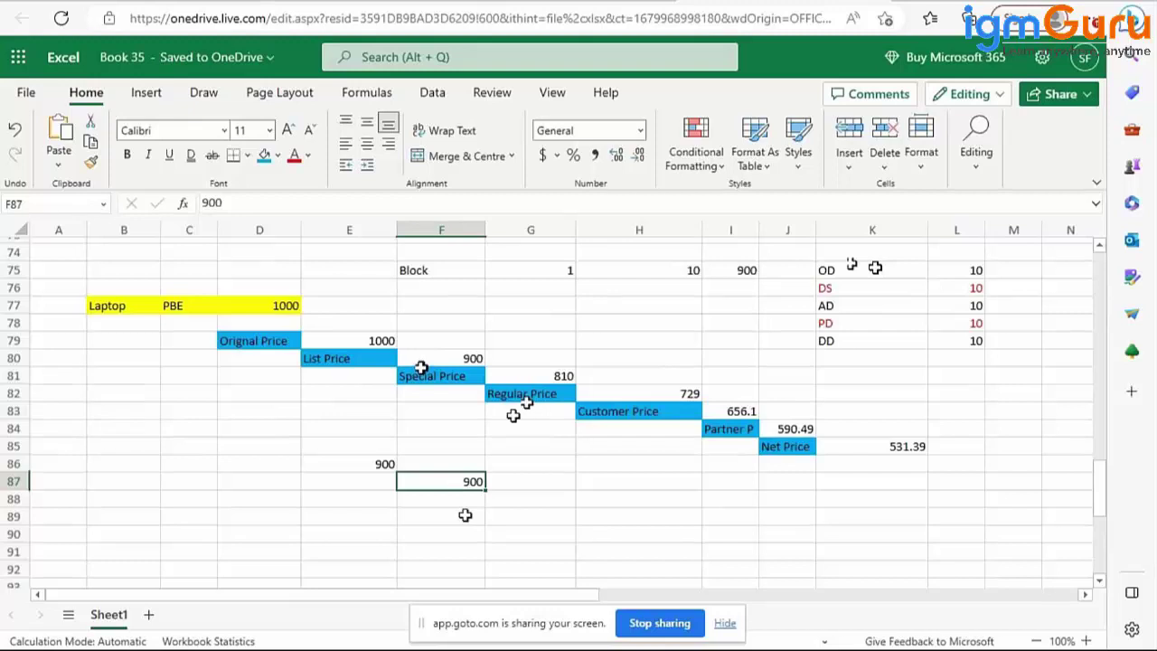
left_click(380, 464)
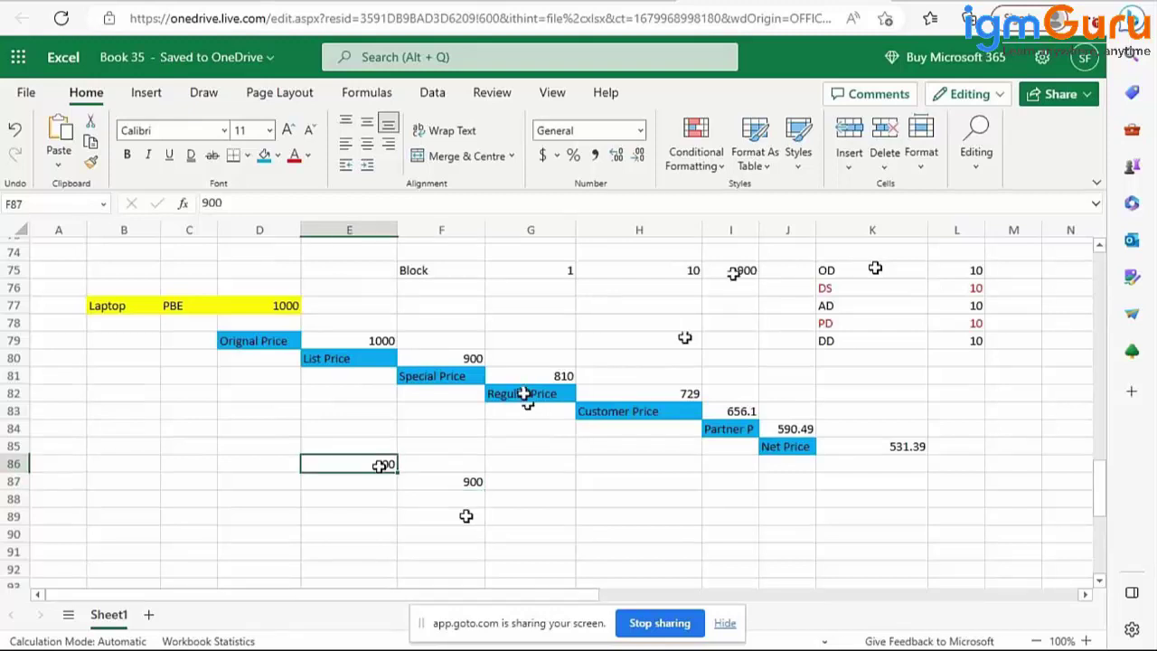
left_click(429, 482)
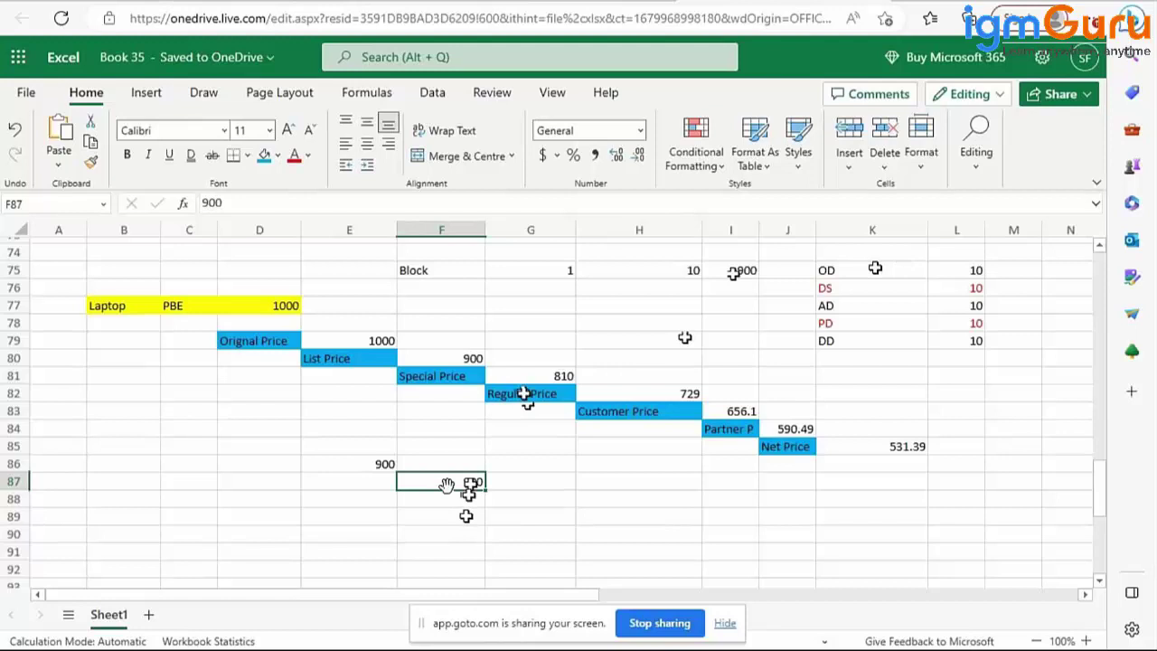
left_click(512, 500)
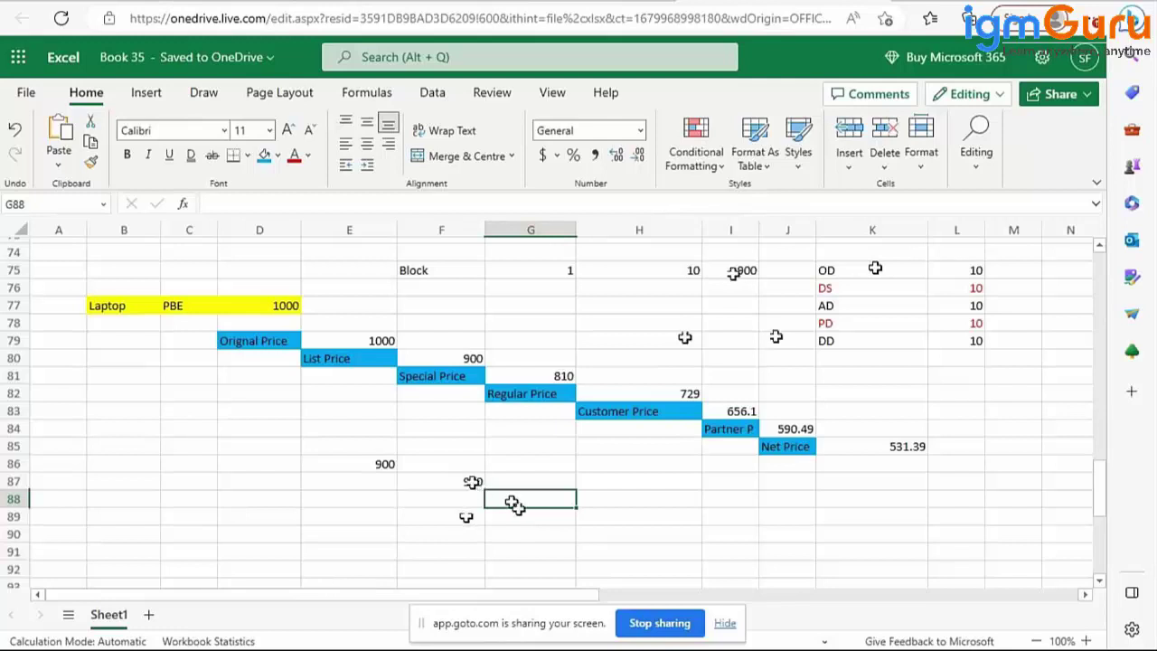
Enter 810 in G88 and H89, =810-81 in I90, and 729 in J91.
type("81")
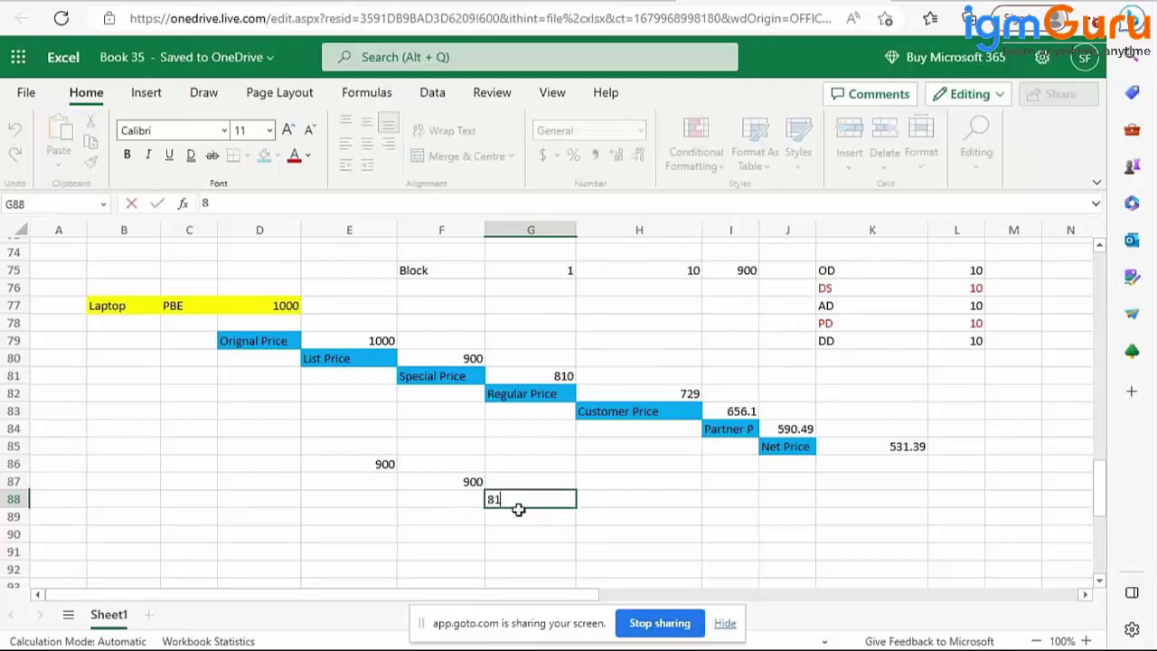
type("0")
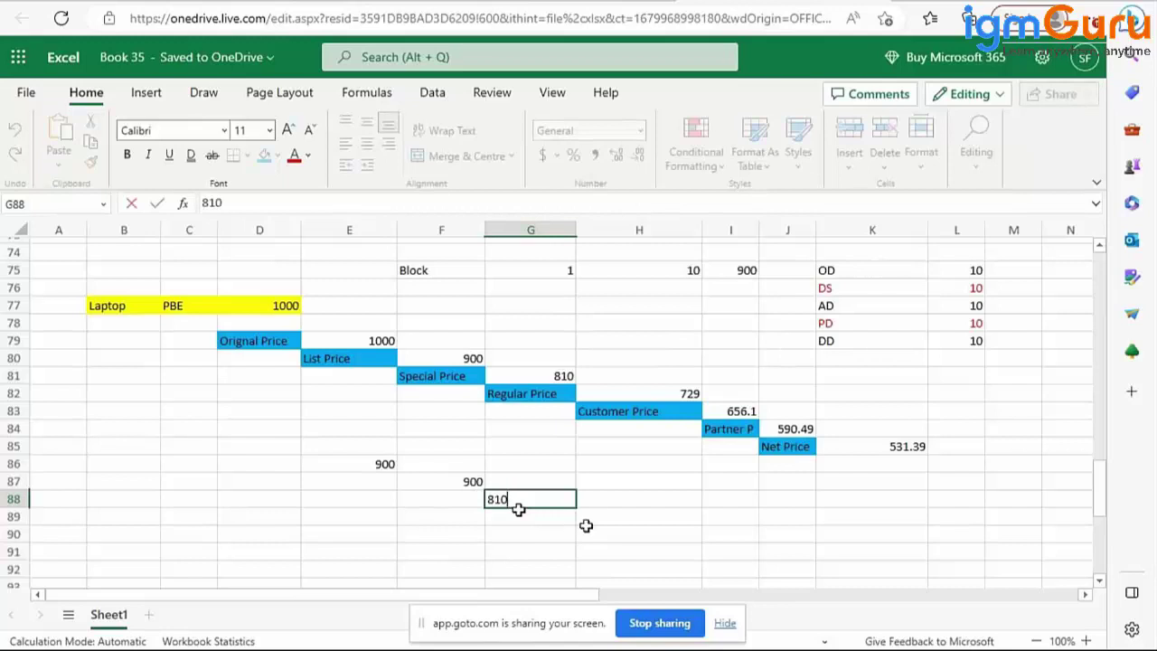
left_click(604, 515)
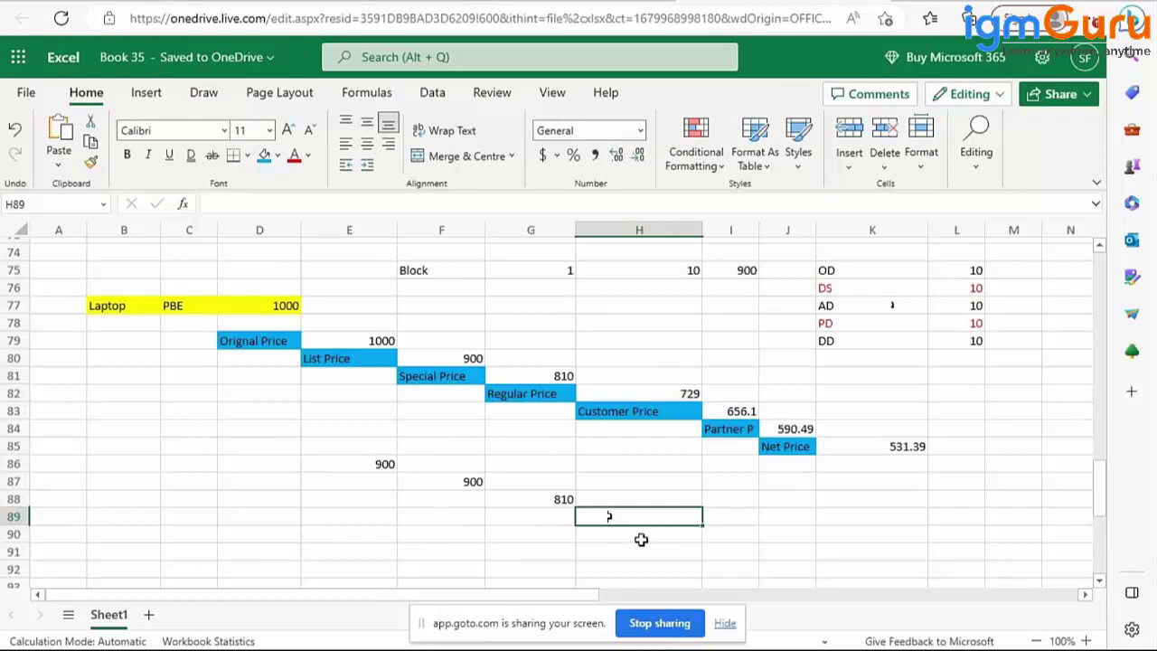
type("810")
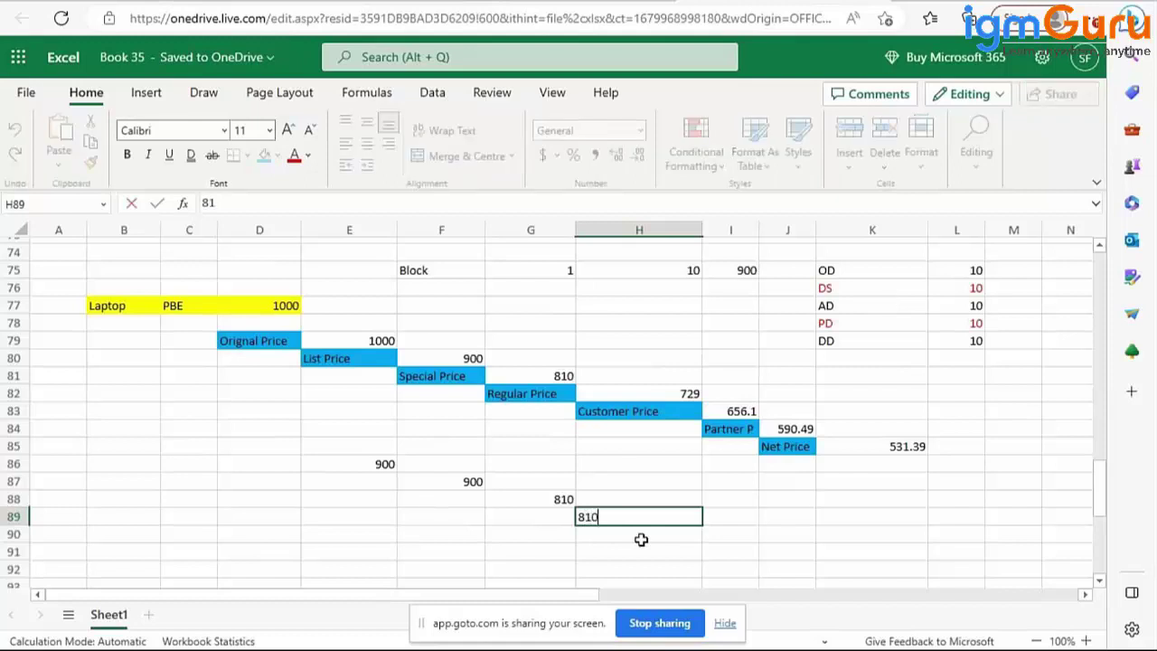
left_click(729, 537)
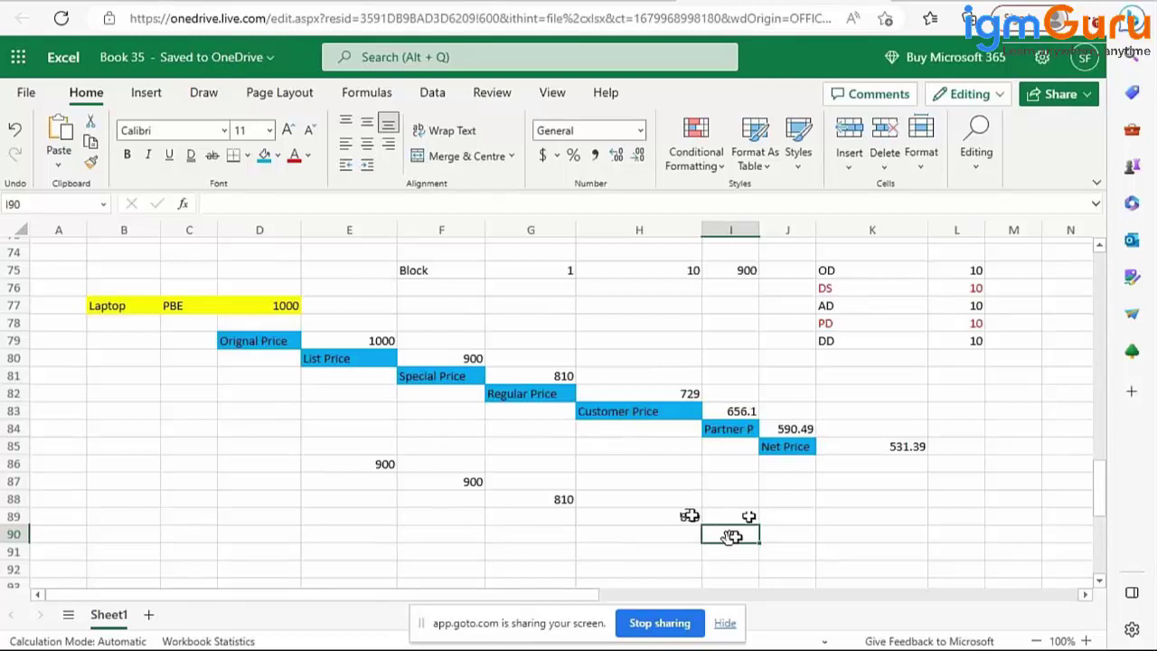
type("=")
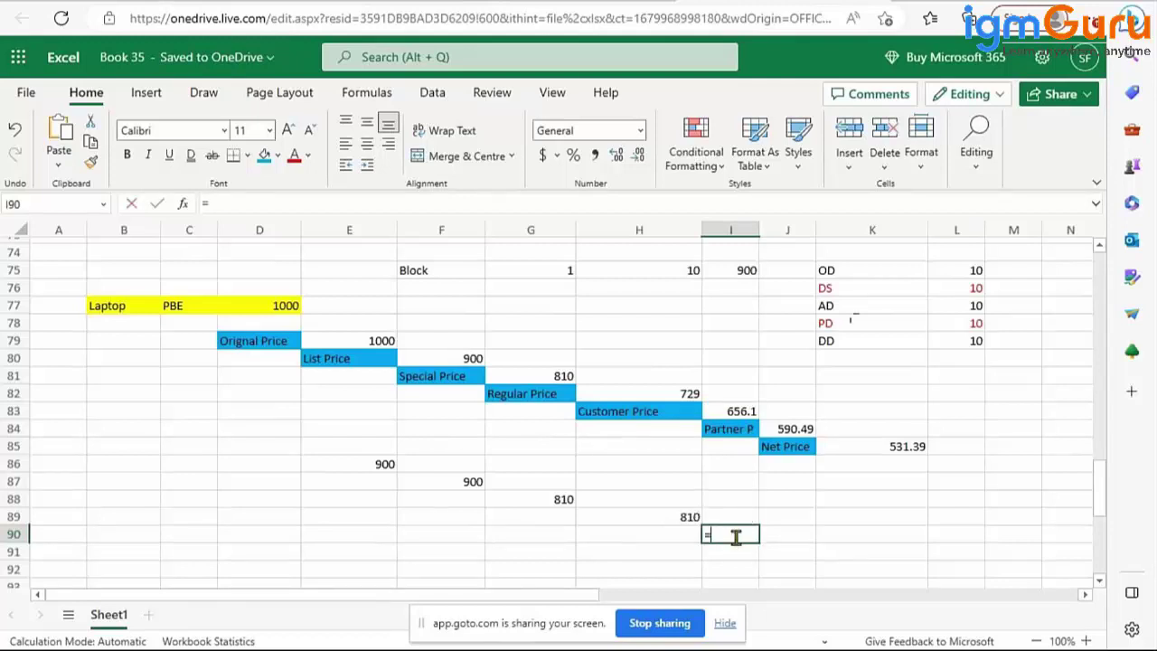
type("810-81")
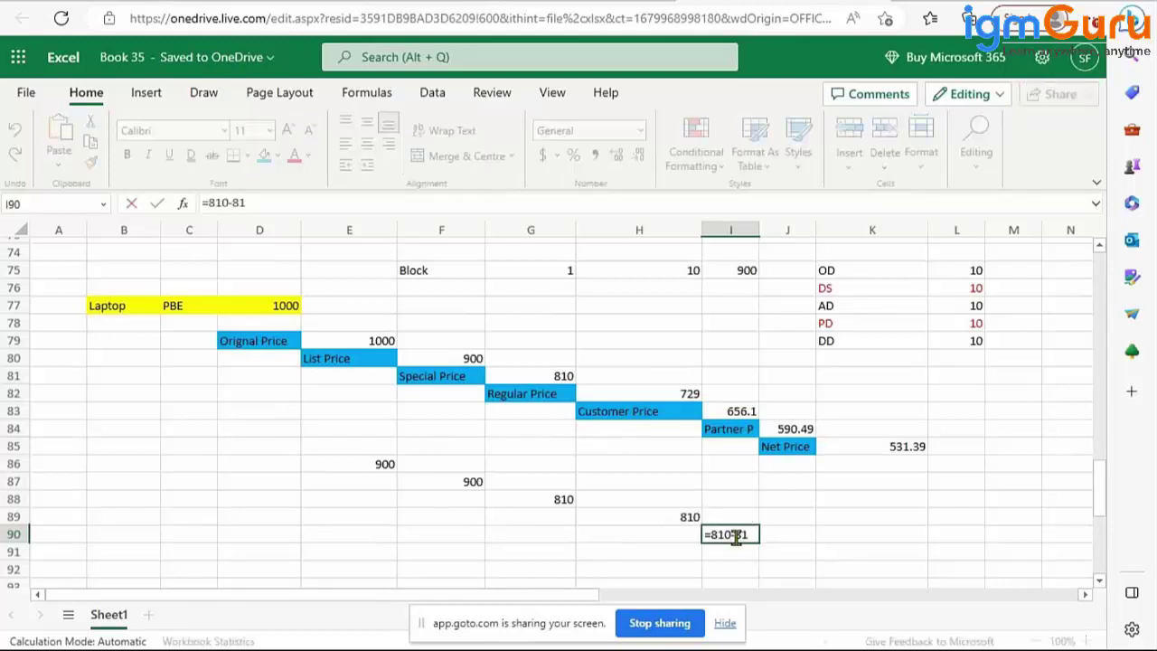
key("Return")
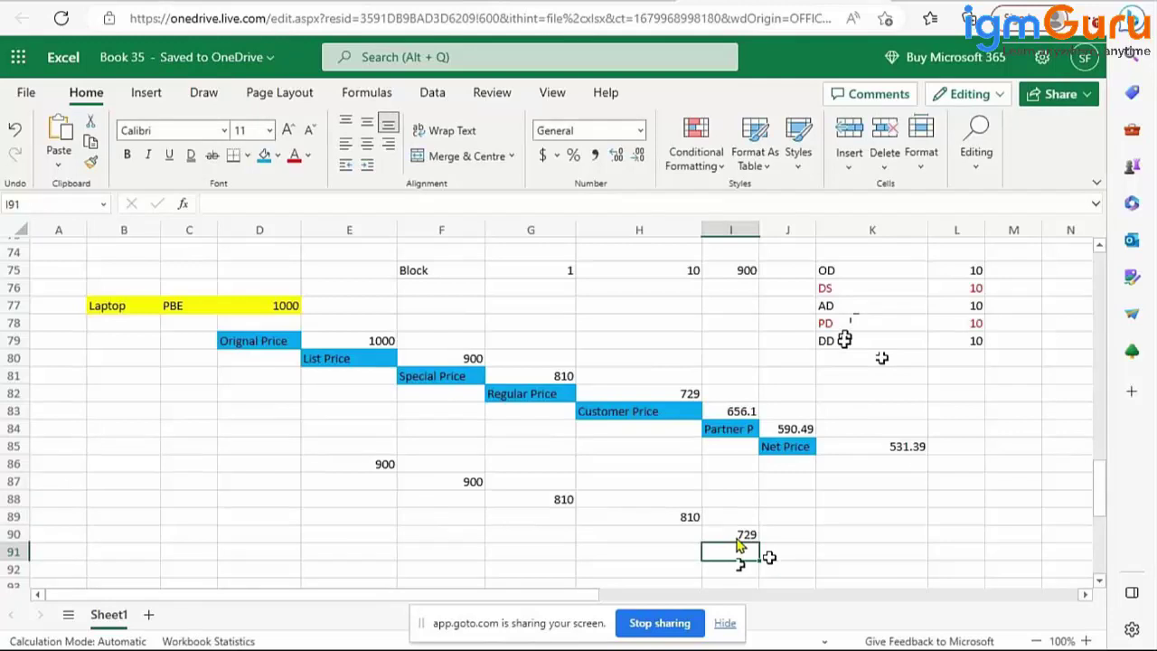
left_click(773, 555)
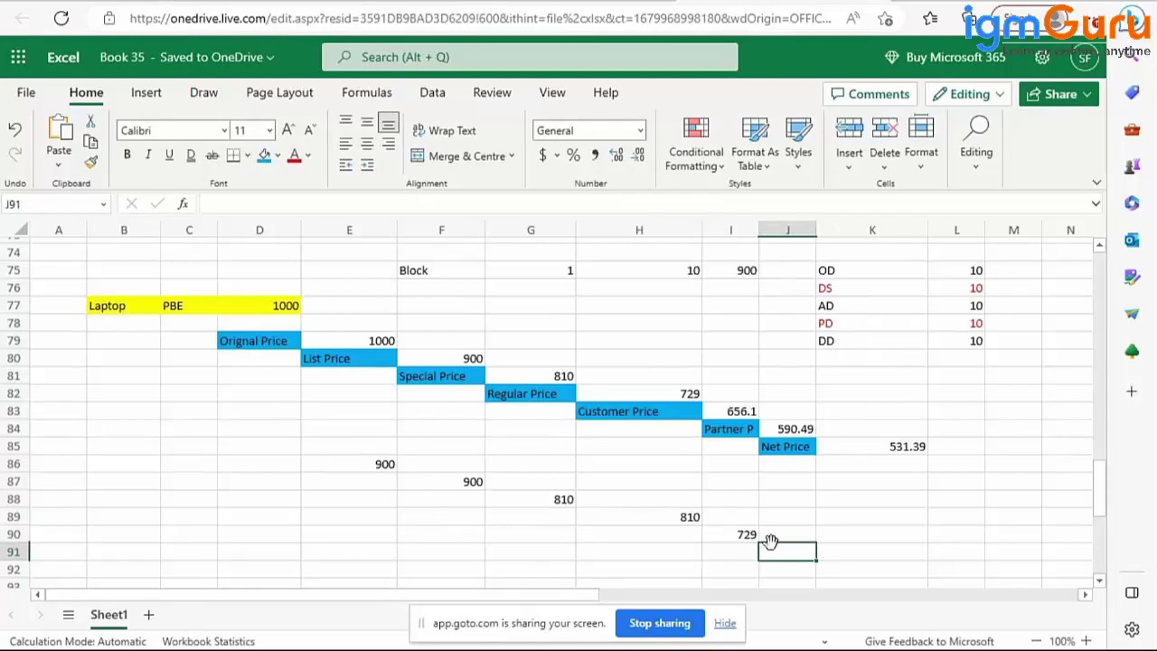
type("729")
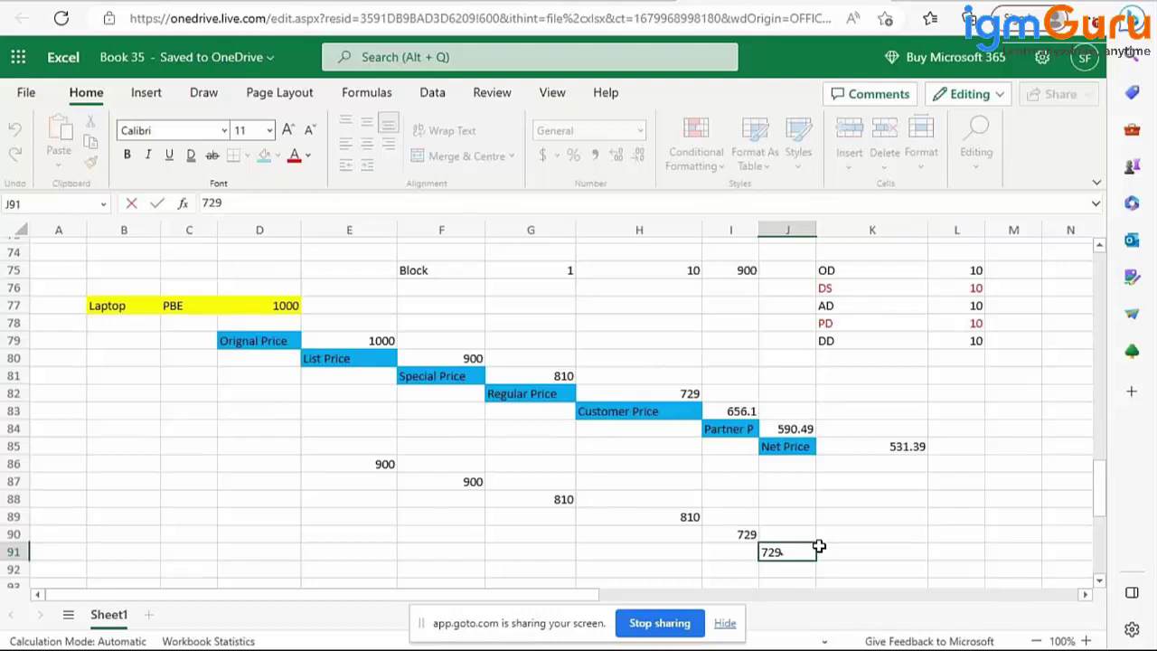
key("Tab")
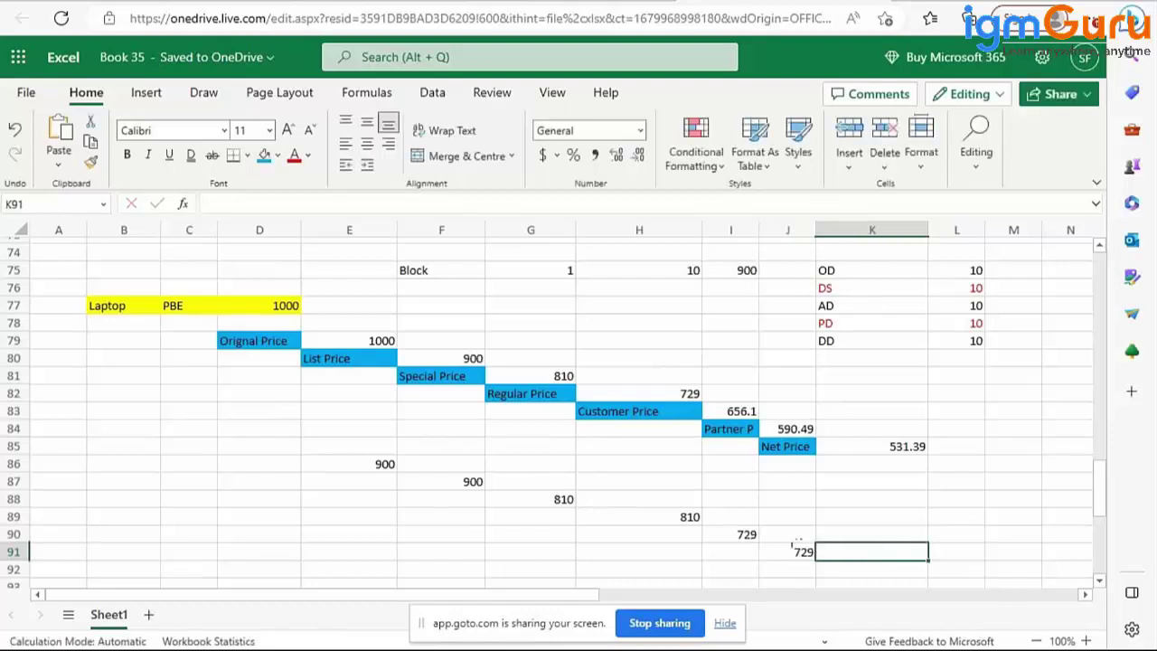
left_click(517, 499)
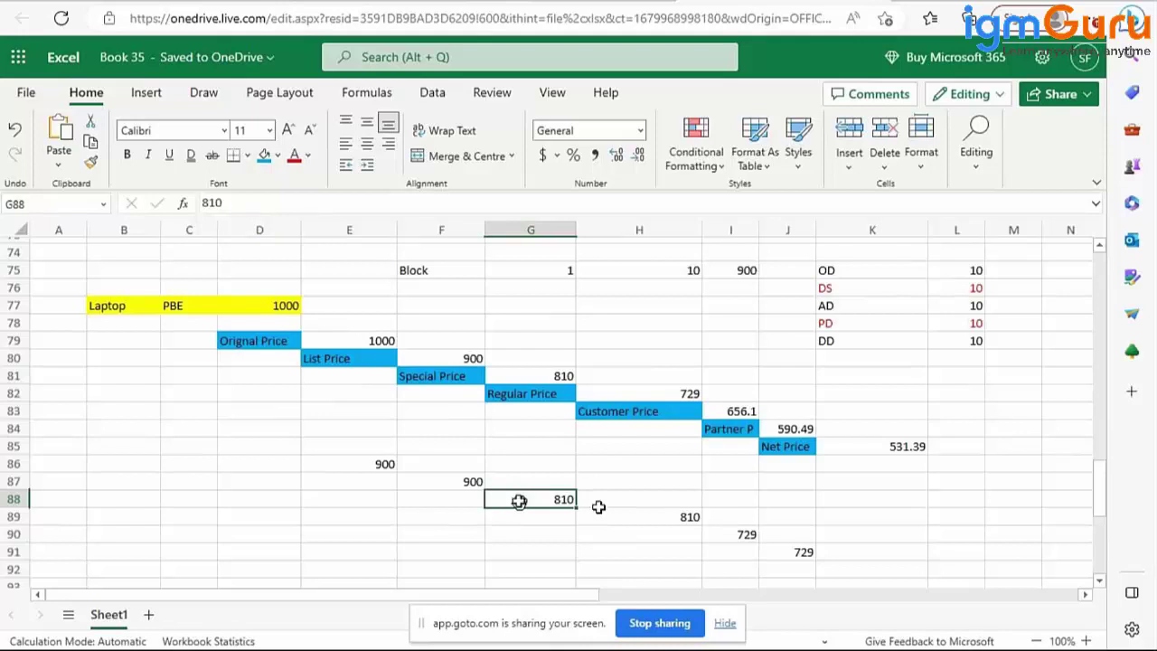
Replace the typed 810 in H89 with the formula =G88-0.
left_click(450, 484)
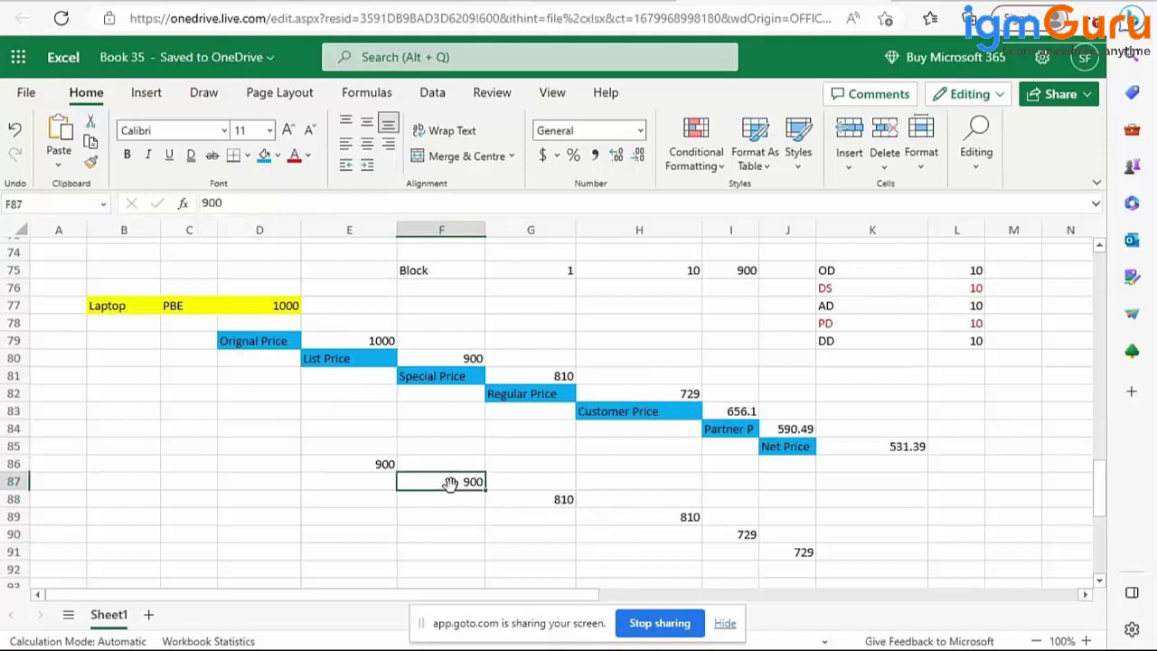
left_click(624, 514)
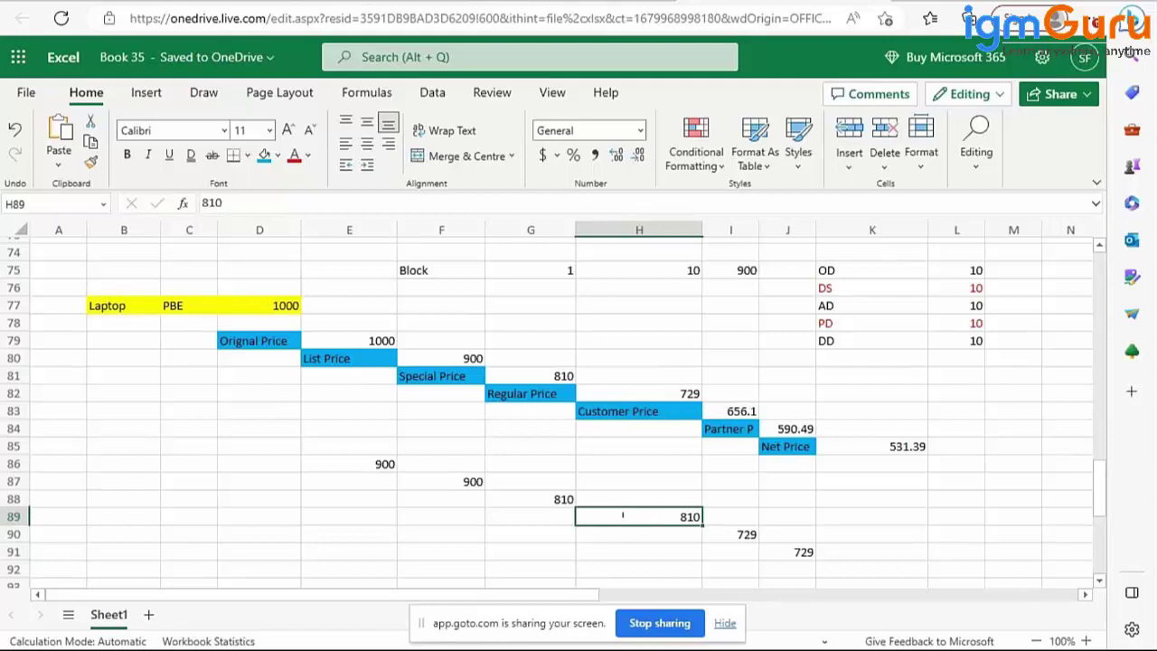
key("Delete")
type("=")
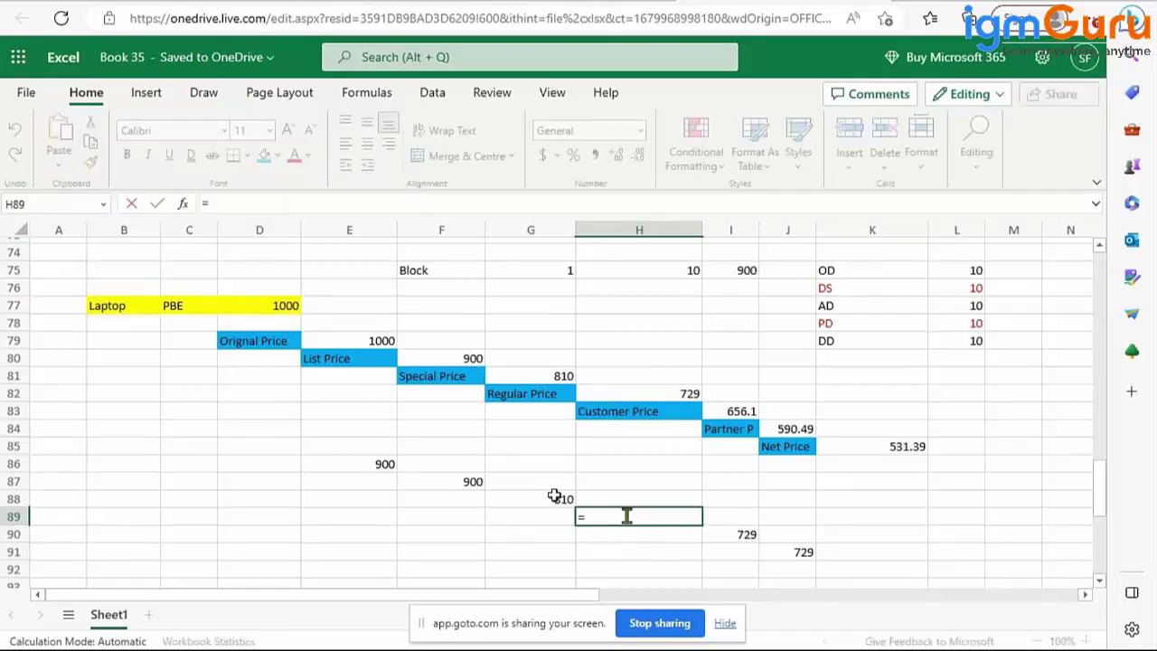
left_click(552, 496)
type("-")
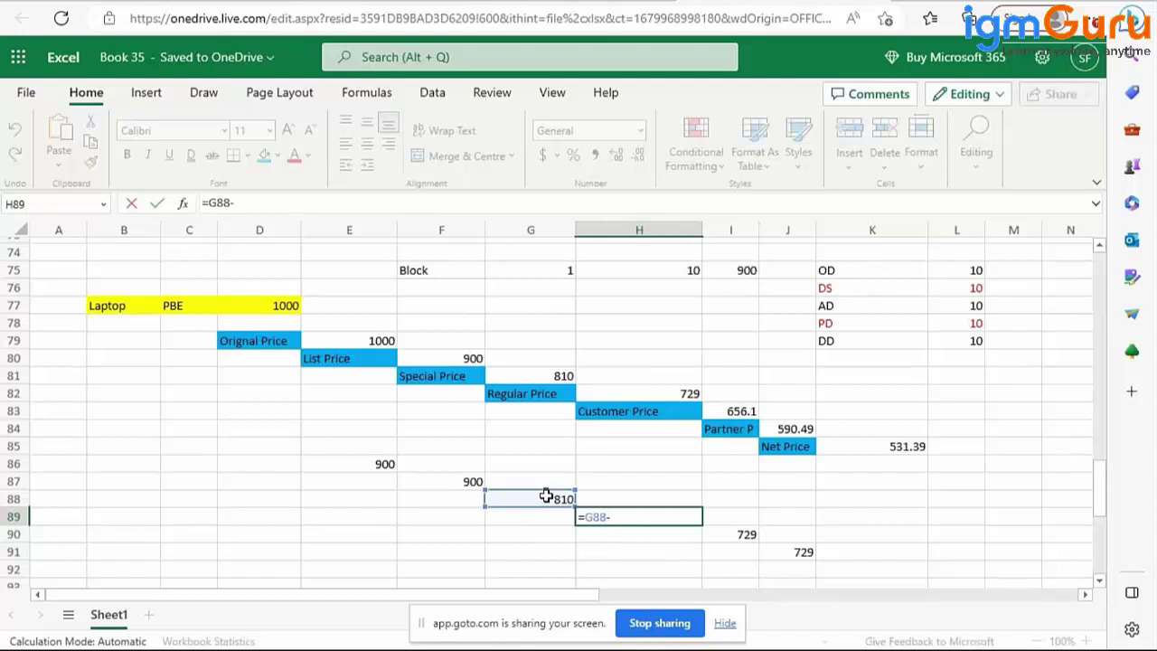
type("0")
key("Return")
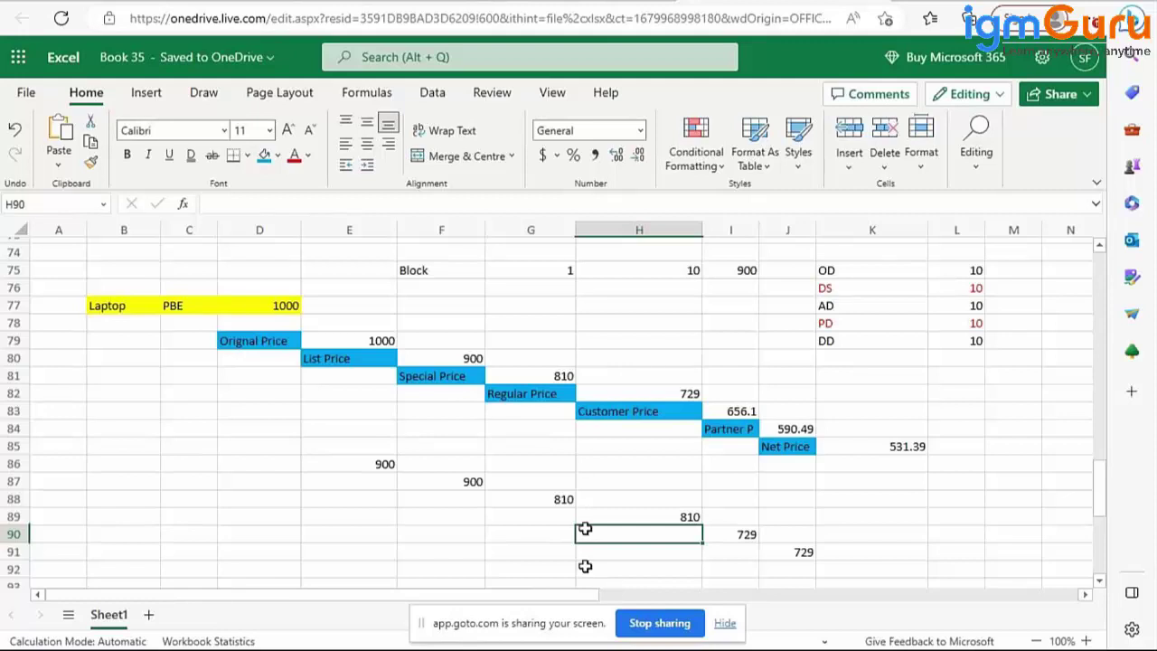
left_click(383, 340)
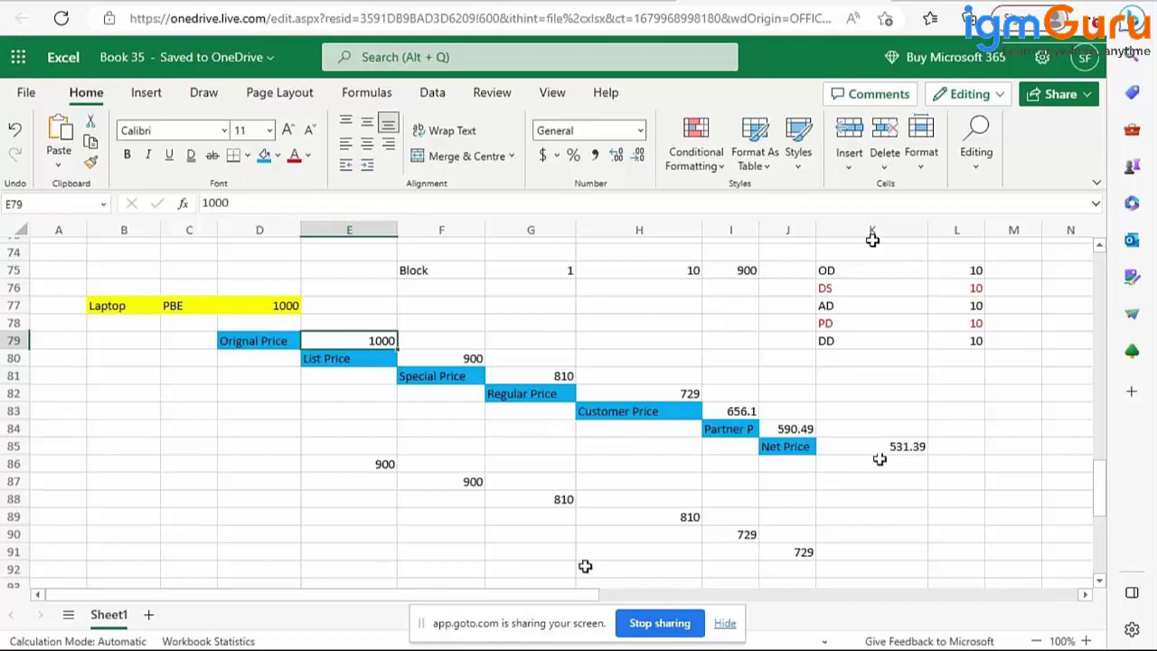
left_click(443, 359)
left_click(561, 377)
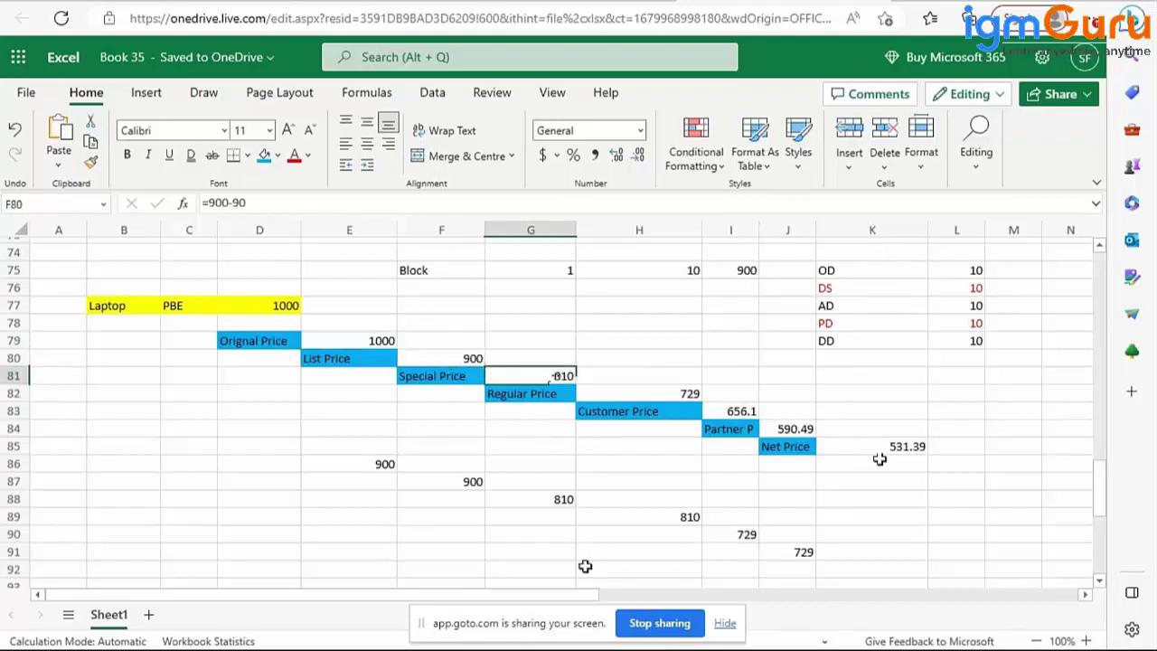
left_click(639, 389)
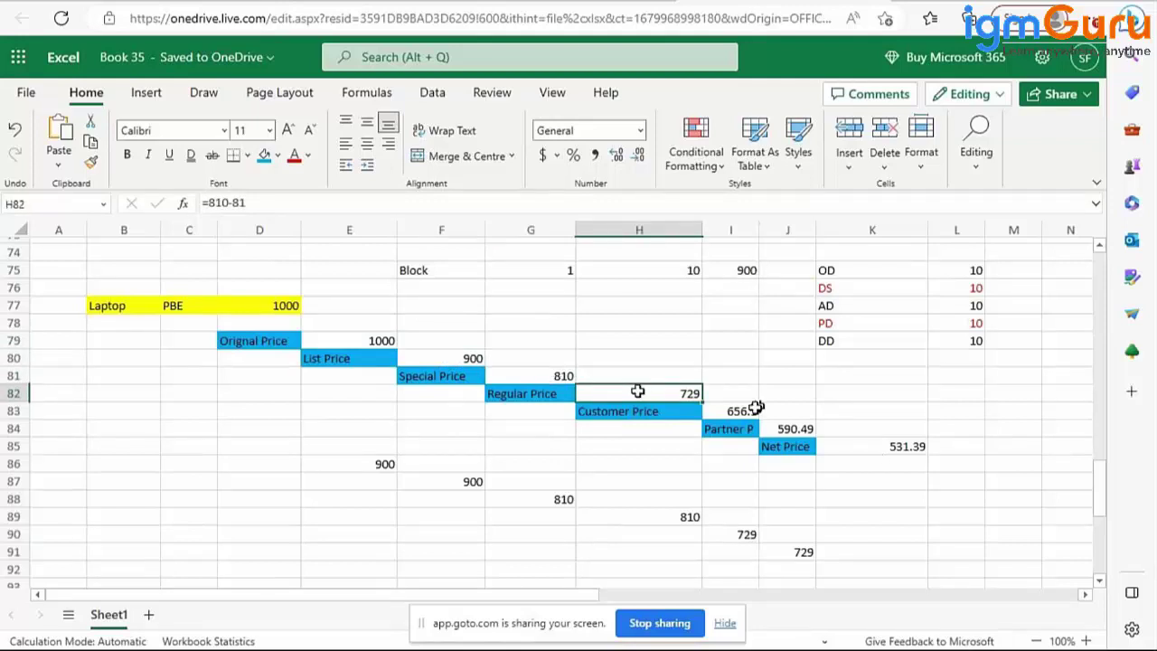
left_click(747, 411)
left_click(800, 430)
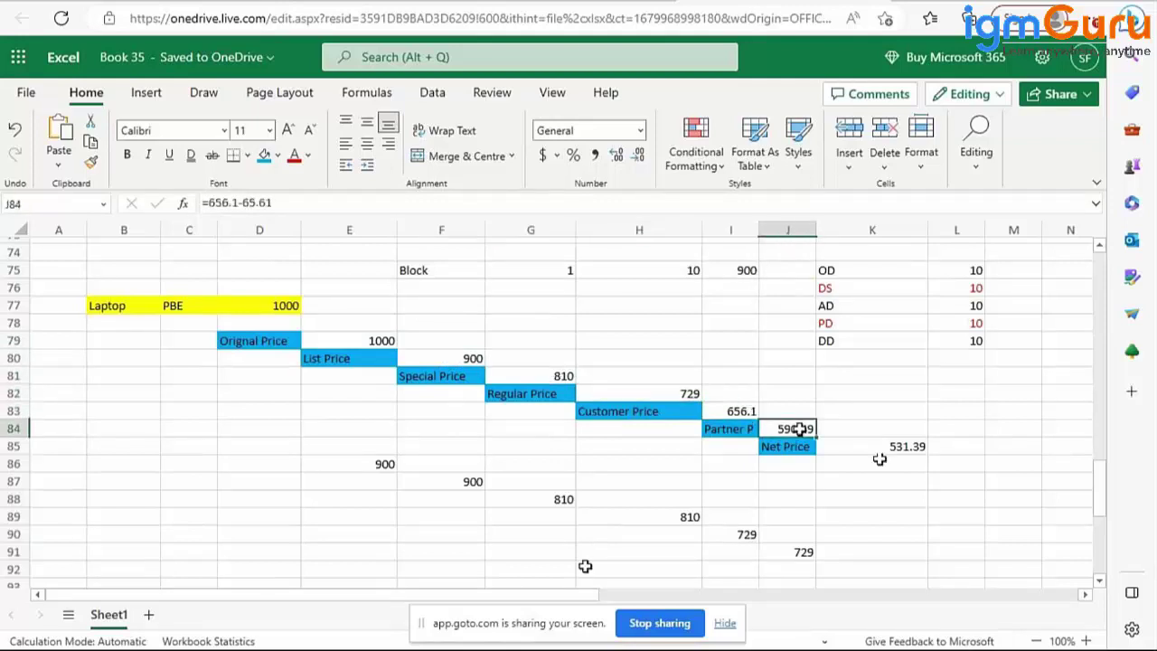